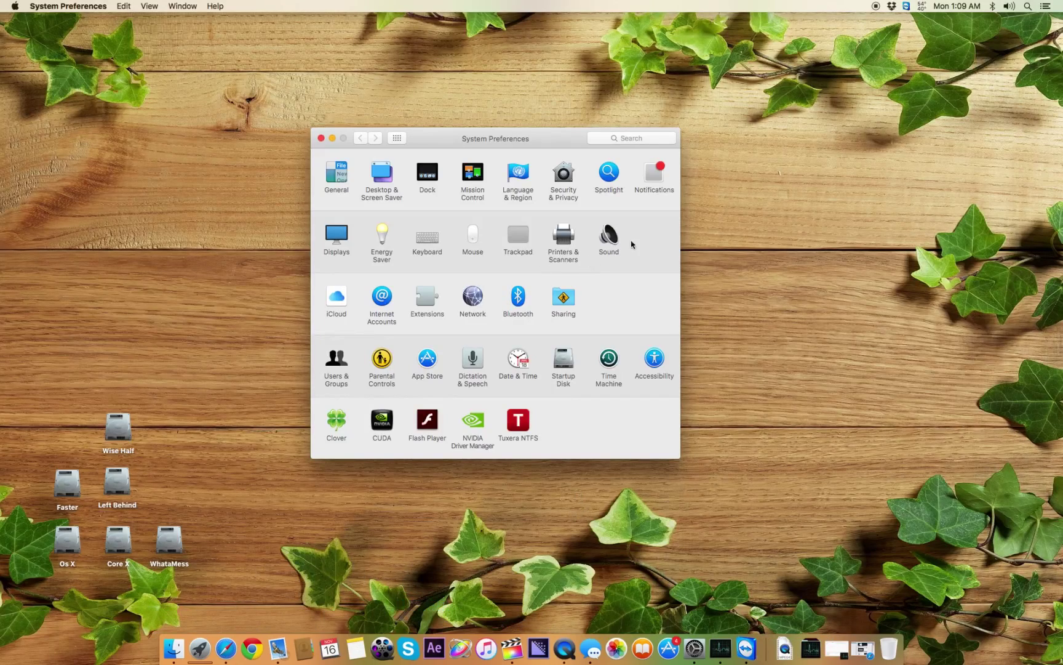
Open the Sound preferences and review the available output devices and input devices
click(609, 235)
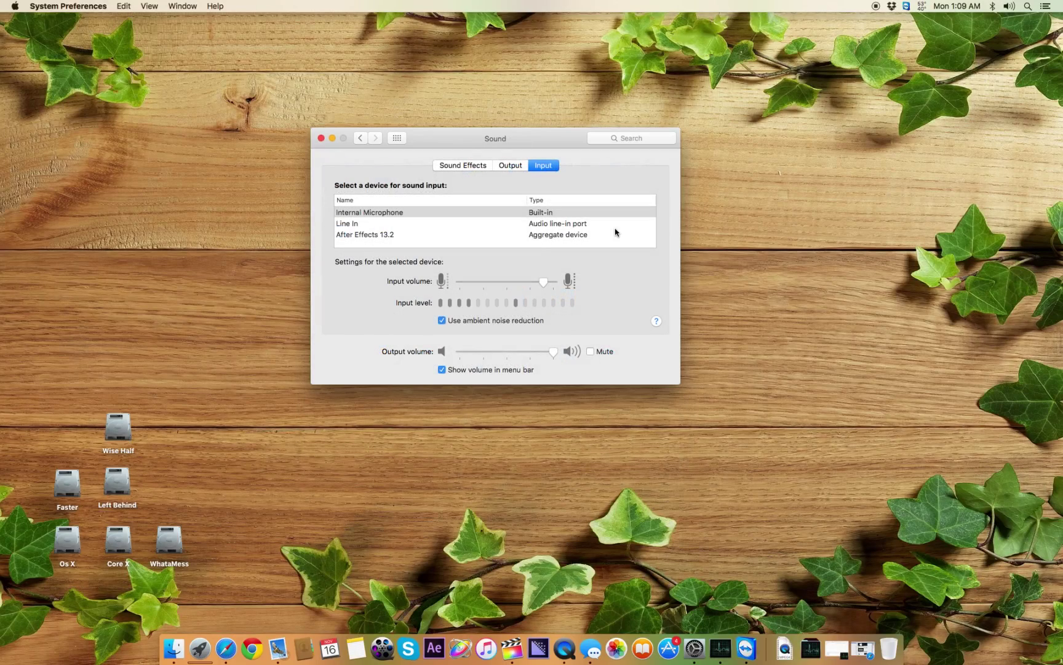
click(508, 169)
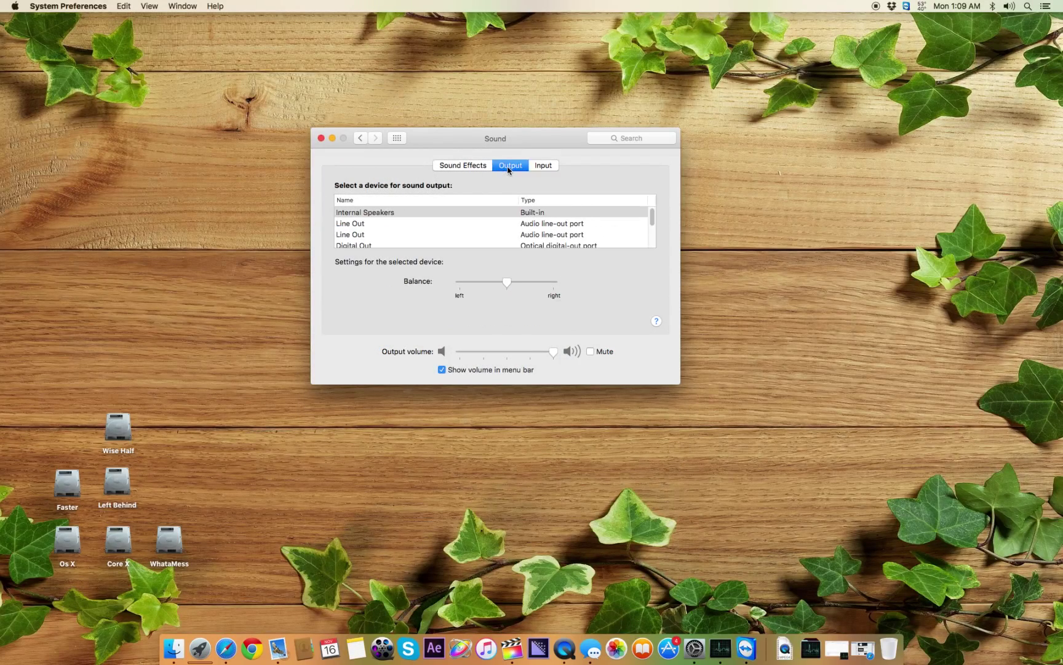
click(556, 171)
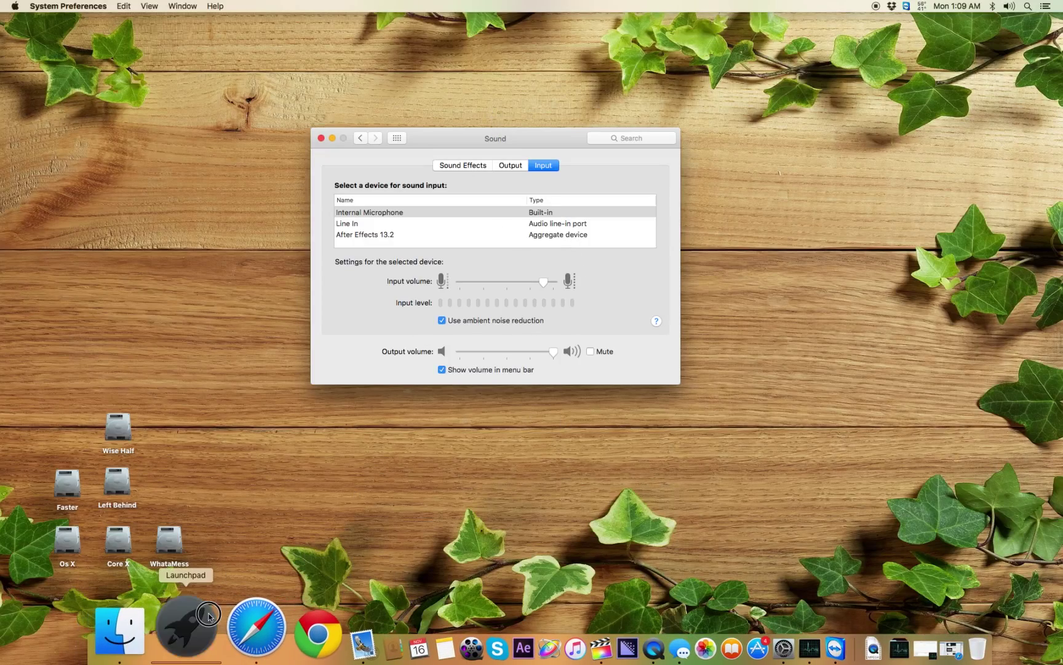
Open the Audio MIDI Setup utility from Launchpad's Other folder
click(182, 646)
click(551, 303)
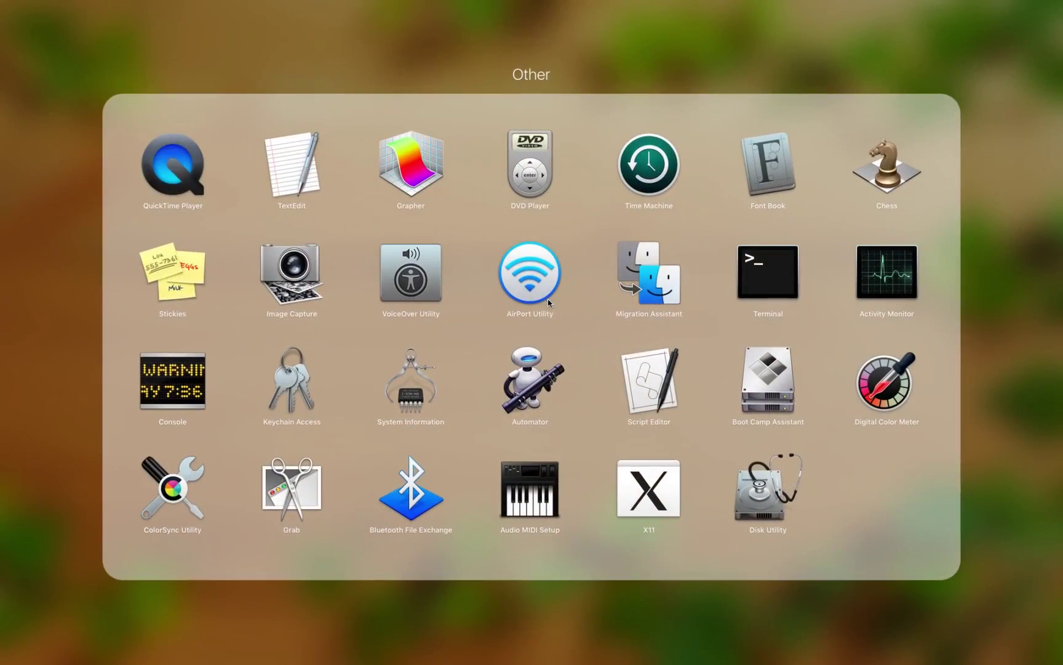
click(520, 482)
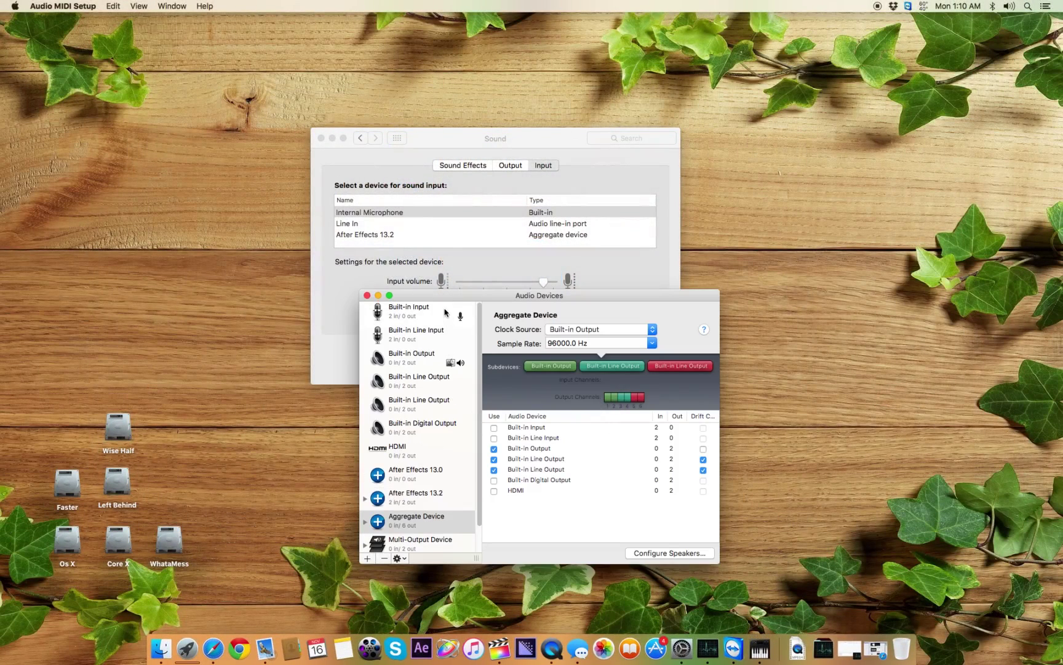
Examine the settings of the built-in line input, output, line output and digital output devices, and close the Audio Devices window
click(411, 328)
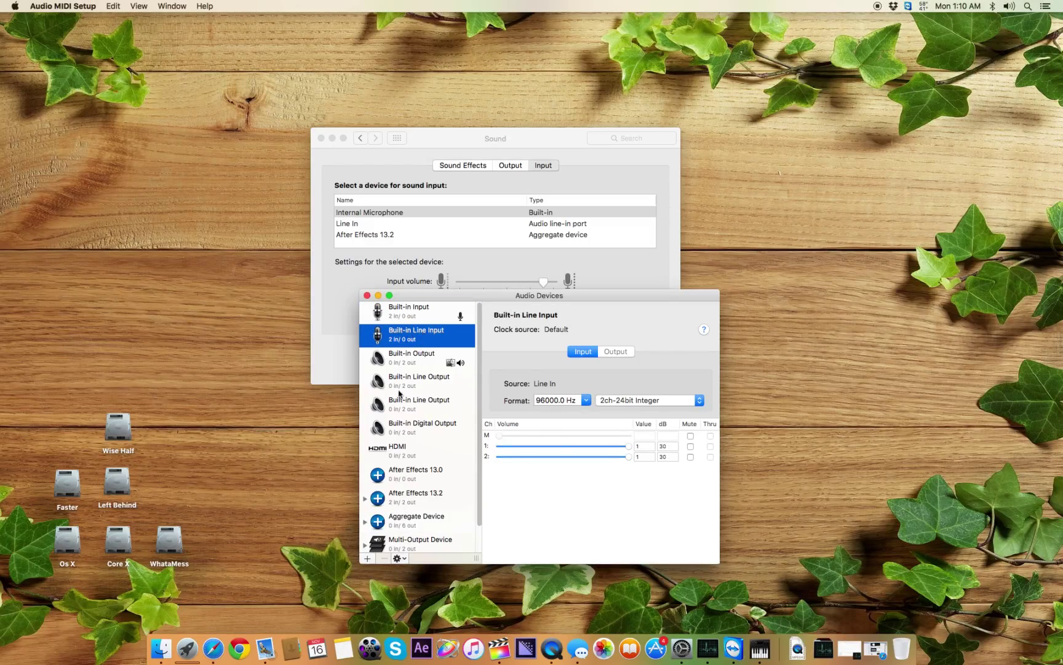
click(411, 368)
click(411, 378)
click(413, 403)
click(415, 428)
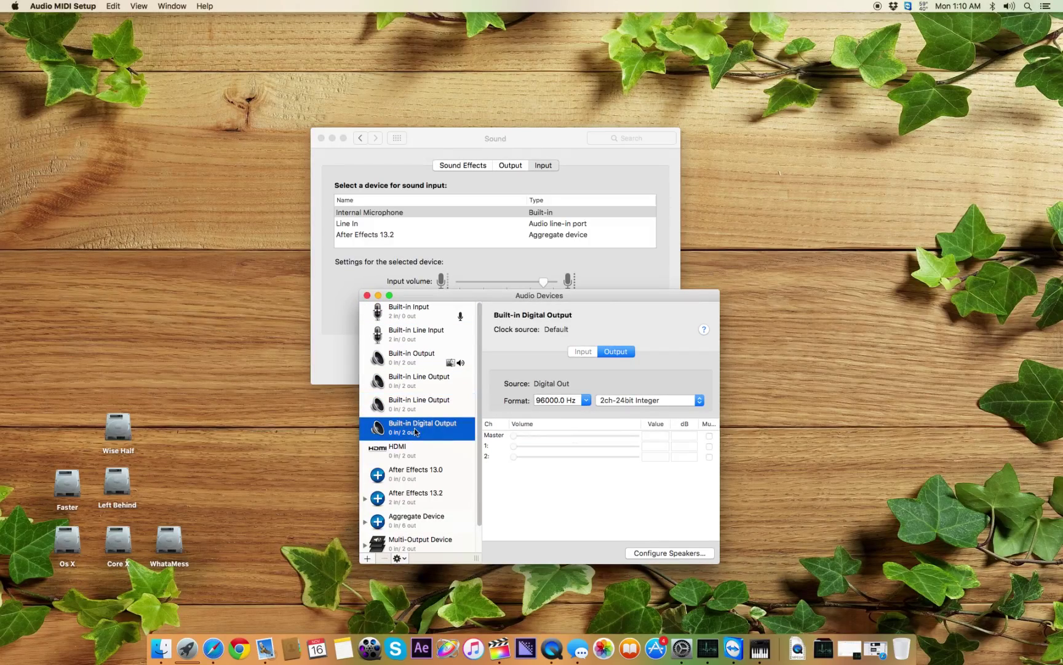
drag(582, 139, 530, 29)
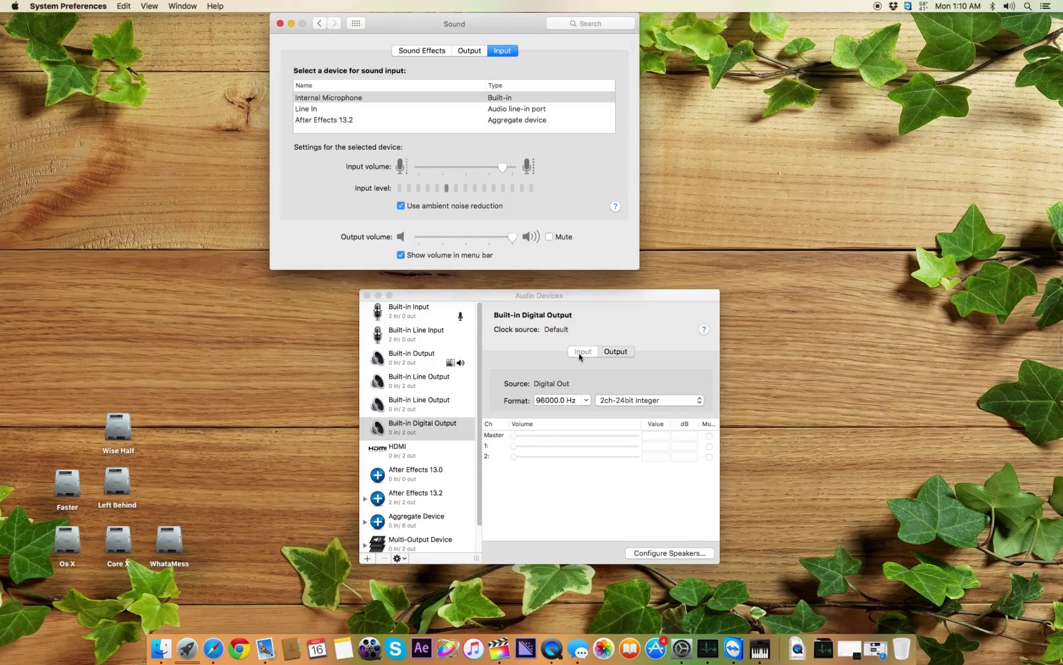
click(438, 407)
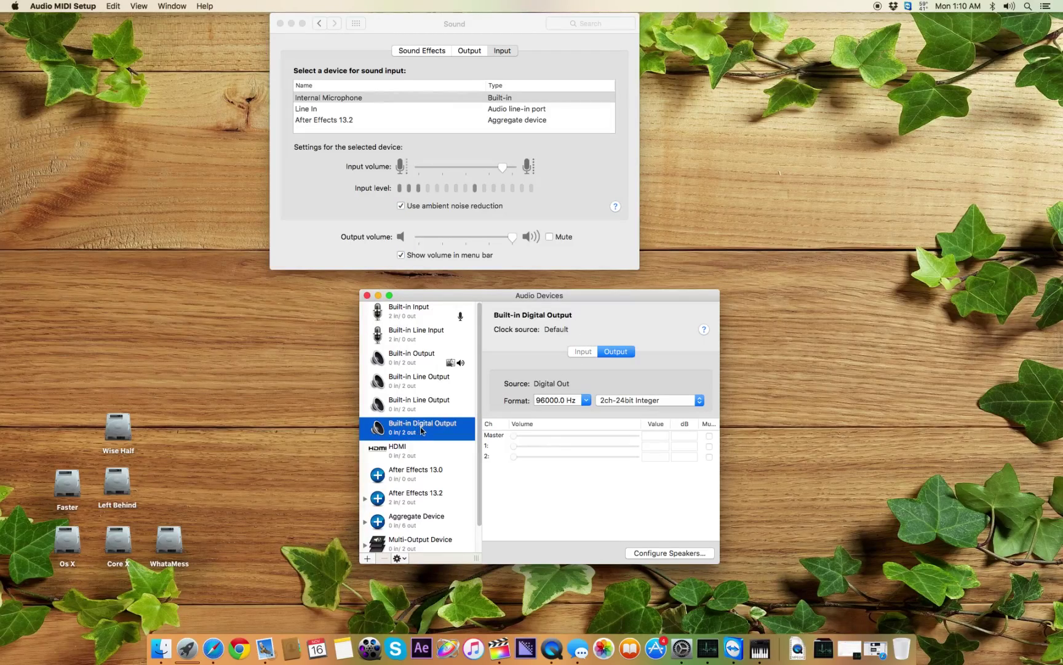
click(443, 406)
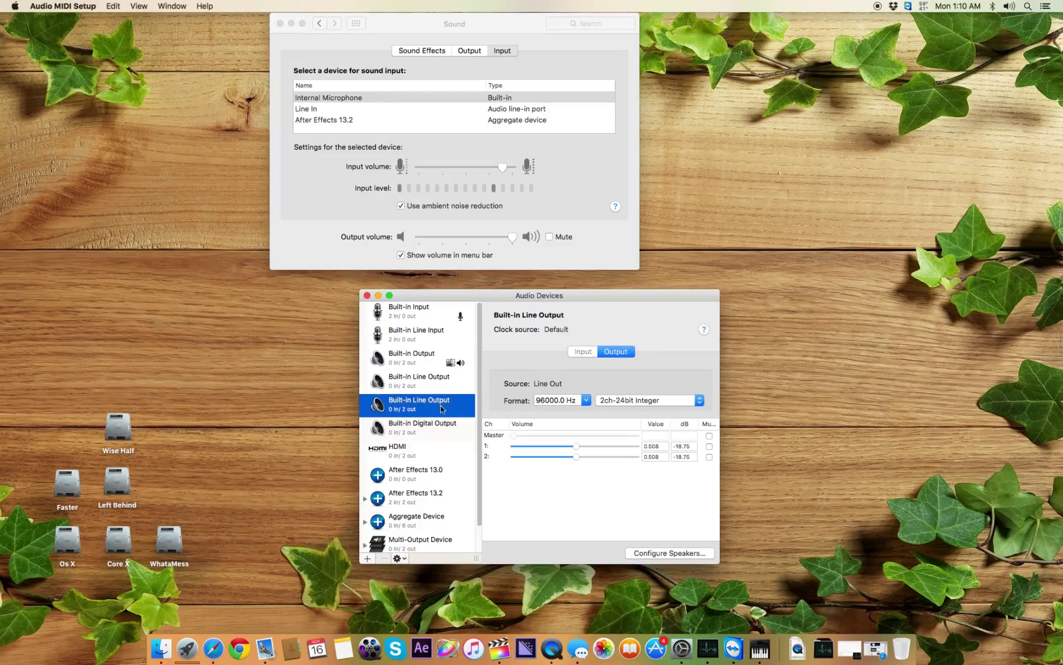
click(519, 412)
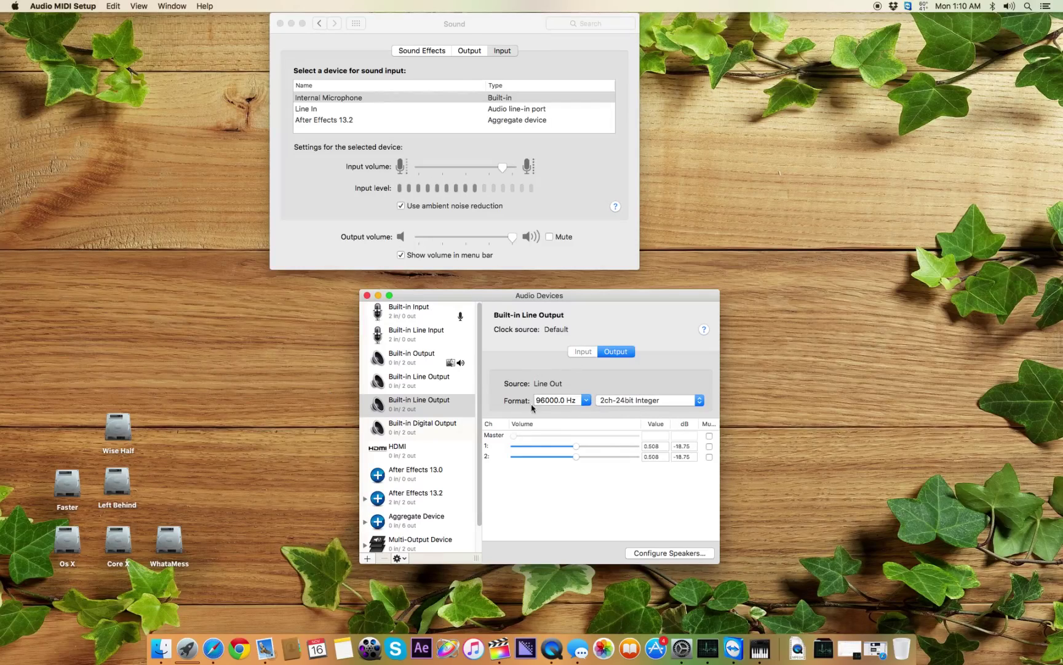
click(367, 295)
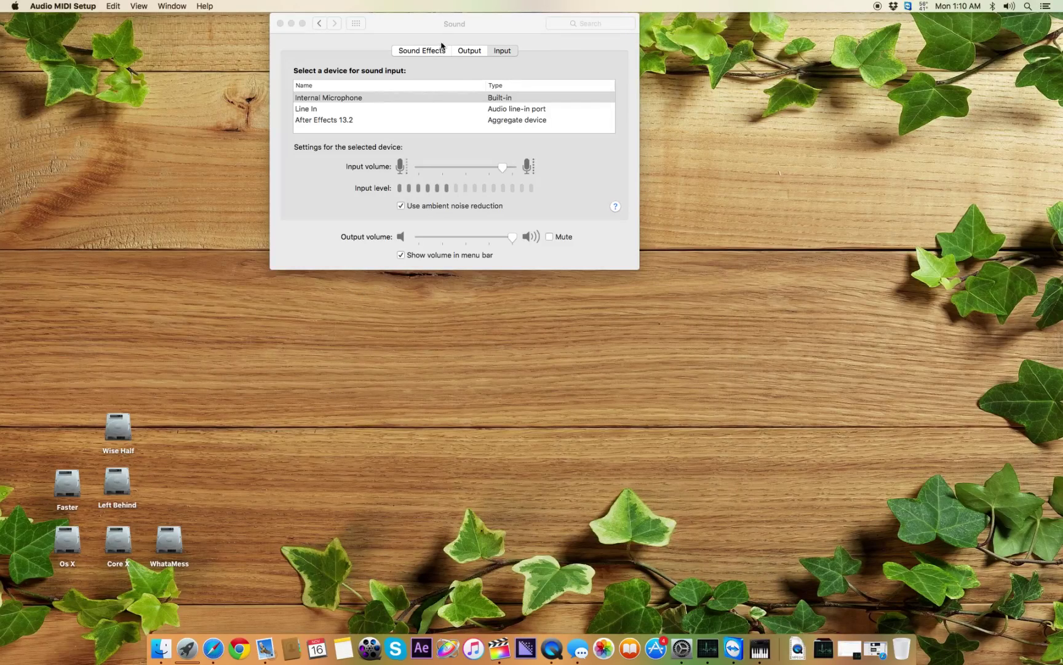
Test the output volume with both Line Out devices and the Internal Speakers, leave Internal Speakers selected and close the Sound preferences
click(469, 51)
drag(543, 25, 665, 234)
click(556, 308)
click(555, 317)
click(653, 448)
drag(653, 448, 657, 447)
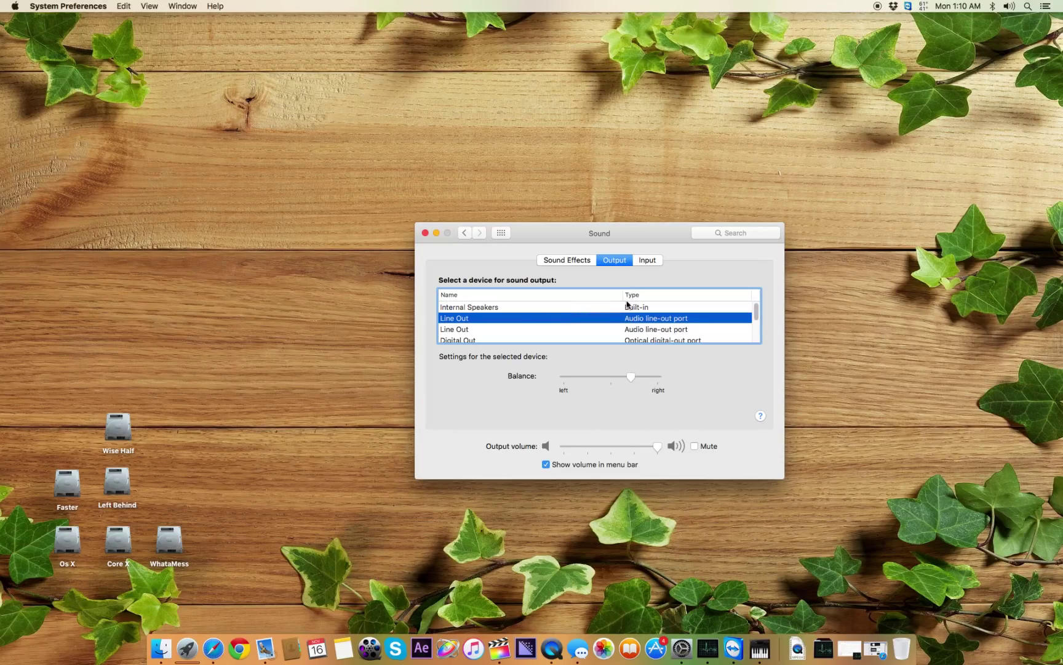
click(626, 307)
click(660, 446)
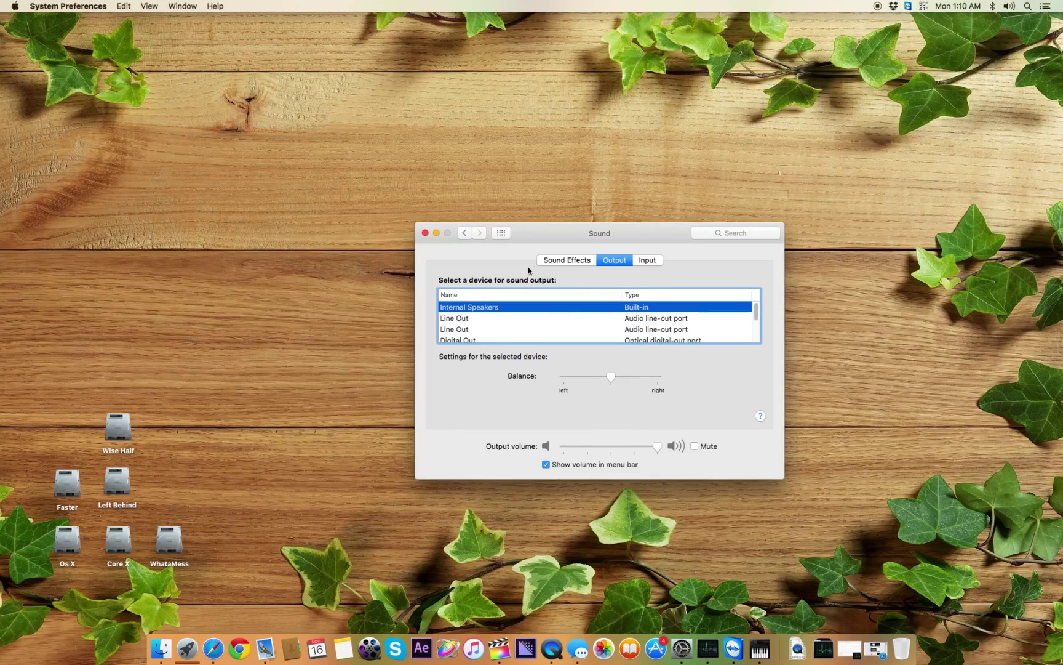
click(592, 329)
click(653, 447)
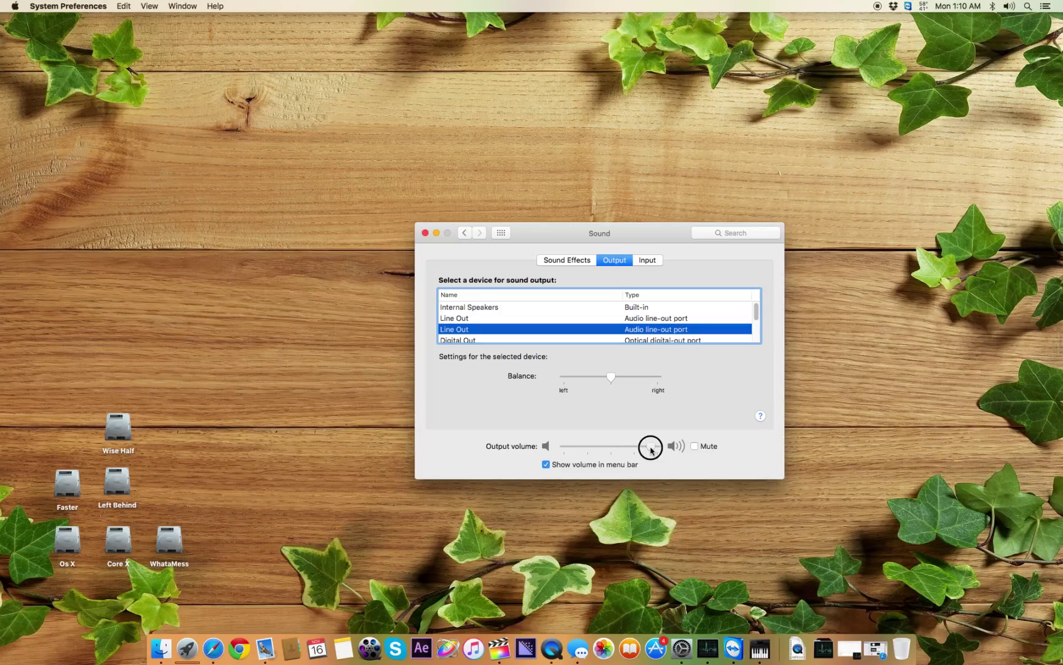
click(563, 307)
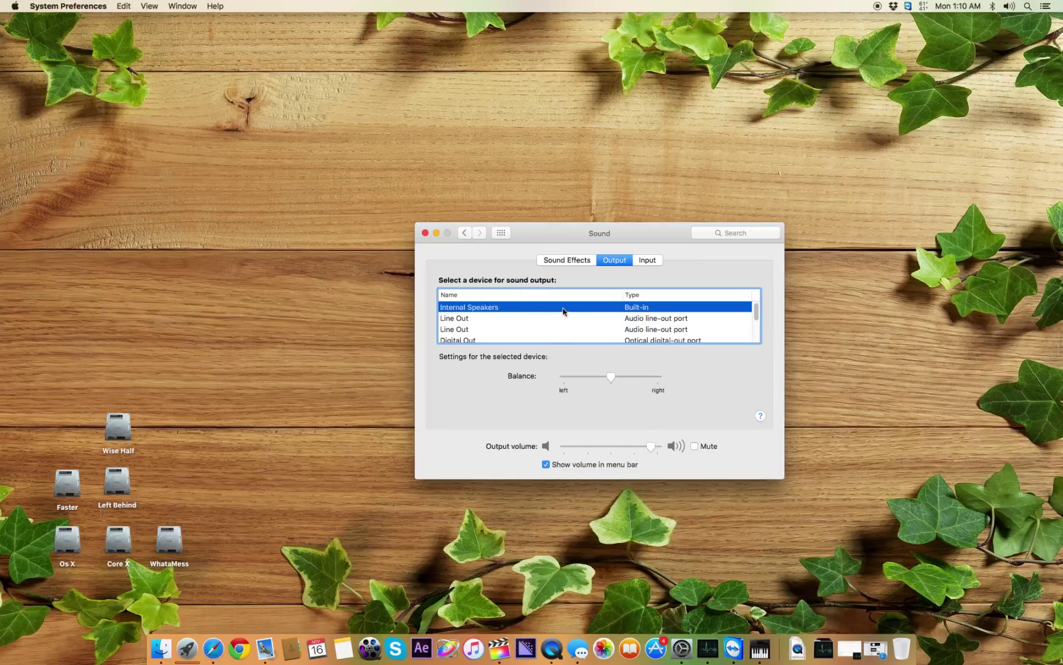
click(424, 232)
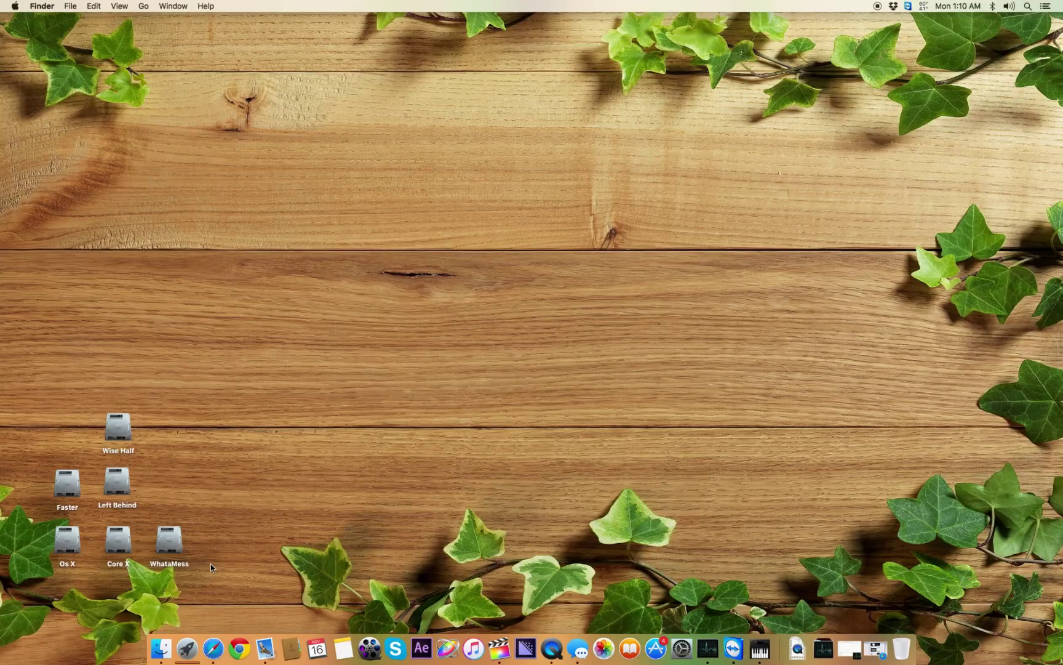
Open the Os X drive in Finder and reposition and widen its window
double_click(66, 540)
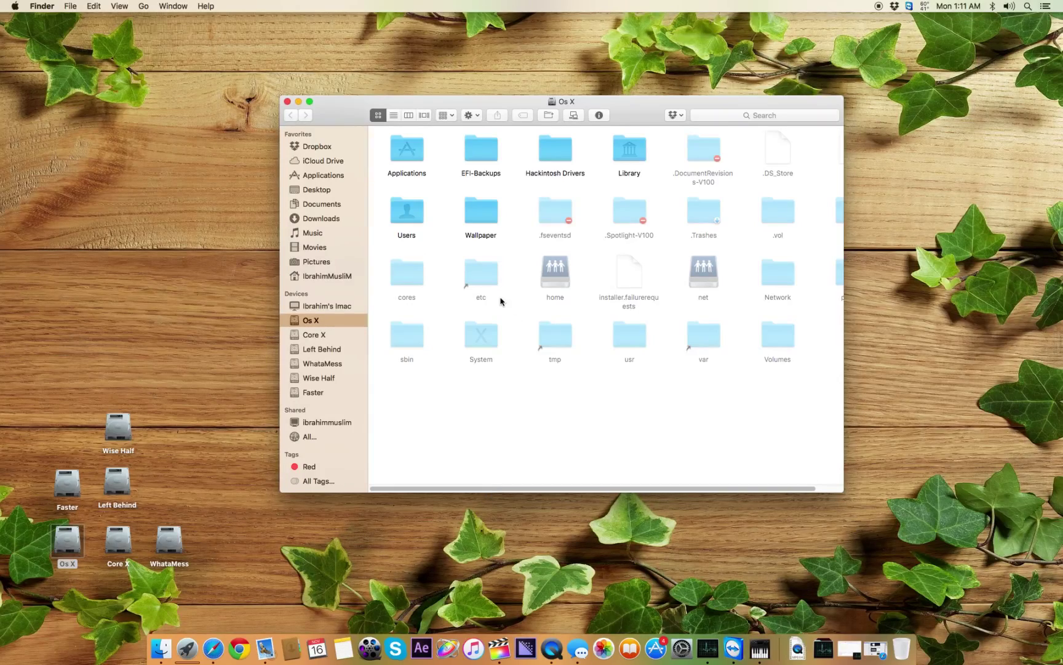
drag(655, 112, 451, 159)
drag(640, 538, 917, 467)
Search Spotlight for "ALC 1150" and clear the query
key(super+space)
text(ALC 1150)
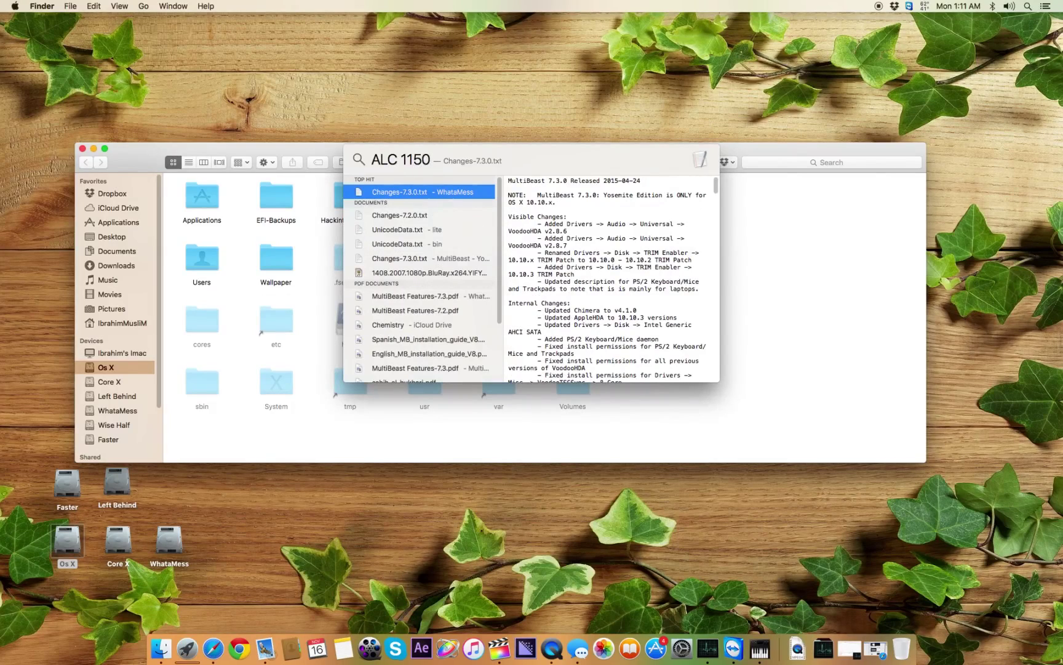
key(BackSpace)
key(BackSpace)
key(BackSpace)
key(BackSpace)
key(BackSpace)
key(BackSpace)
key(BackSpace)
key(BackSpace)
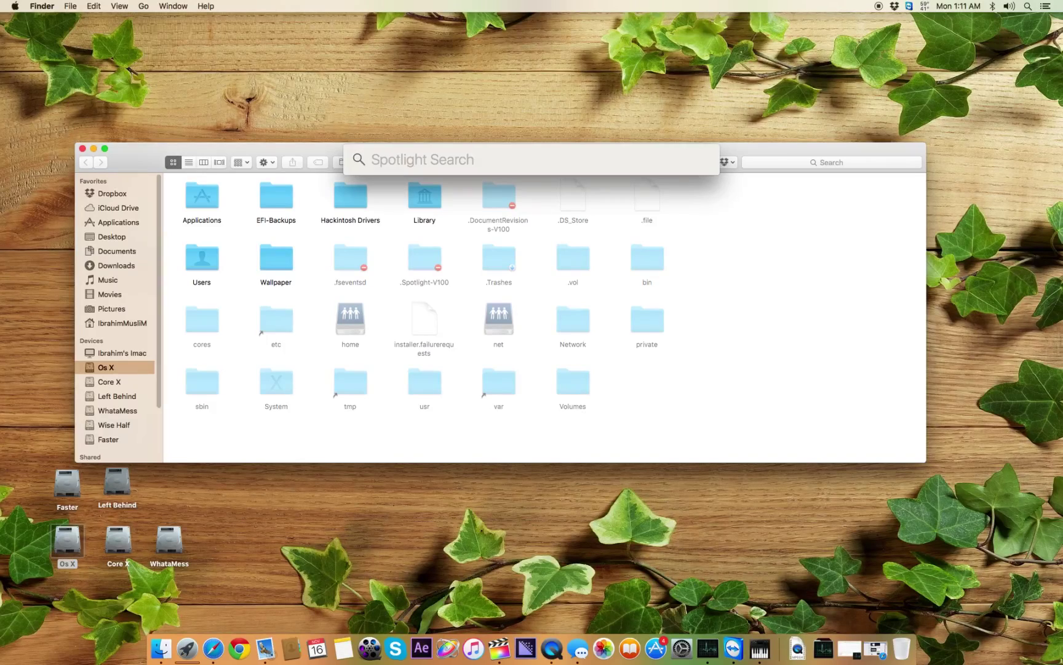
View the About This Mac overview for the OS X version and hardware, and close it
click(15, 6)
click(314, 143)
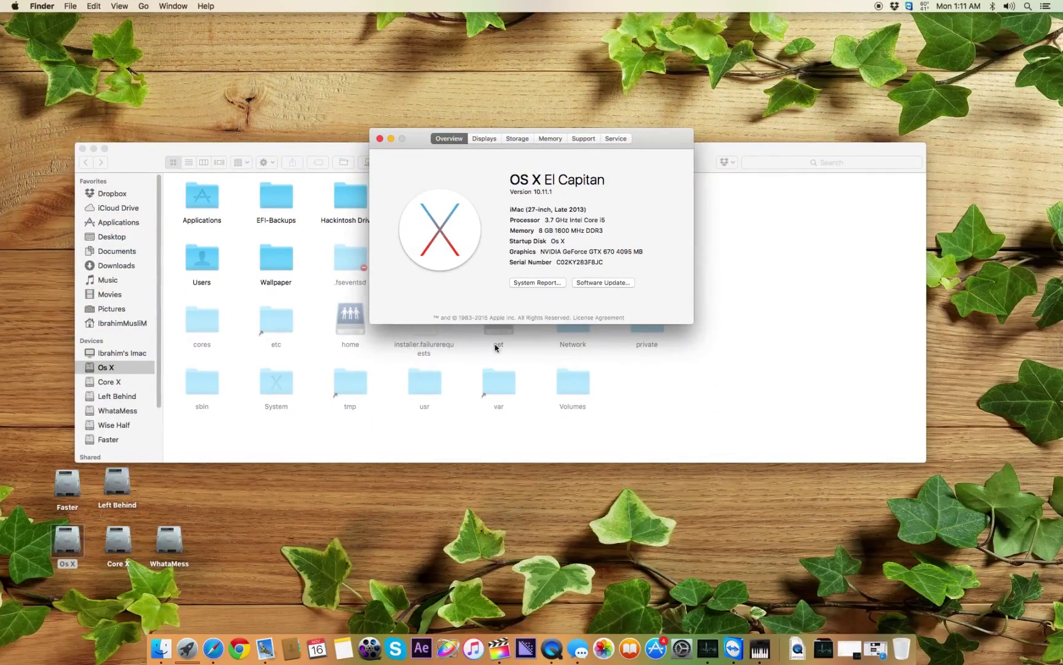
drag(657, 146, 659, 291)
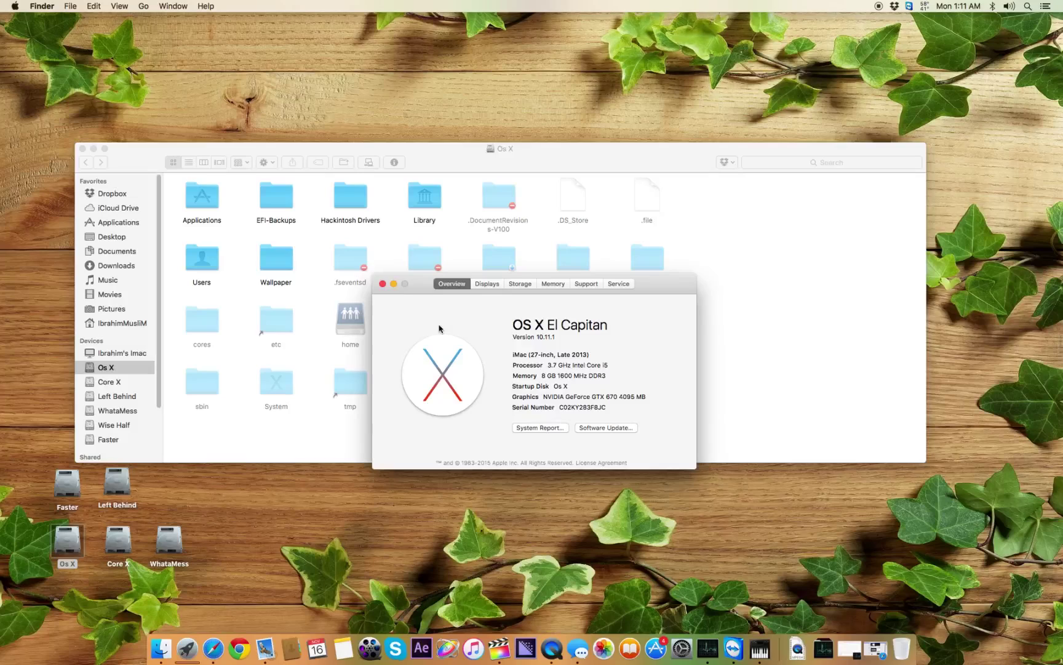
click(383, 284)
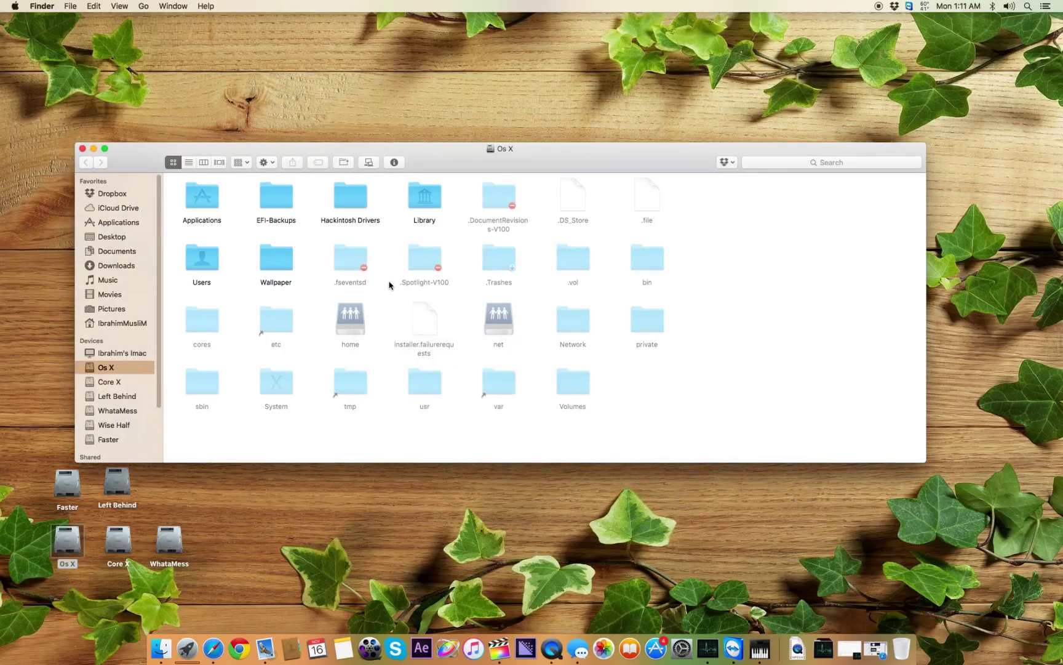
Find MultiBeast with Spotlight and launch it
key(super+space)
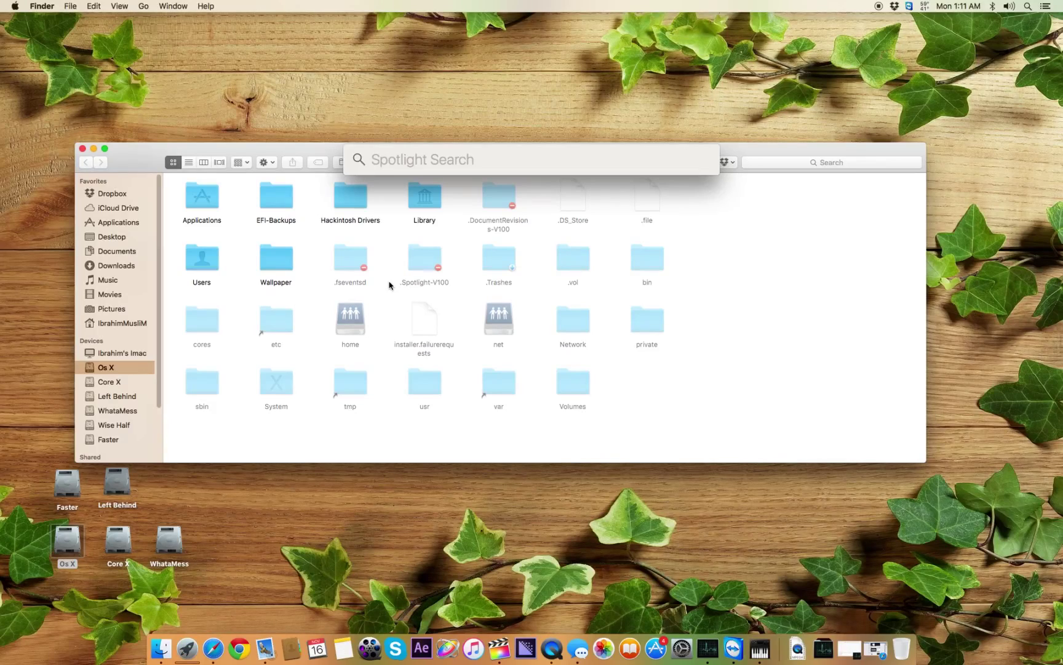
text(Mu)
key(BackSpace)
key(BackSpace)
text(Multi)
key(Return)
Search Spotlight for "kext for" and open the All Kexts For El Capitan folder
key(super+space)
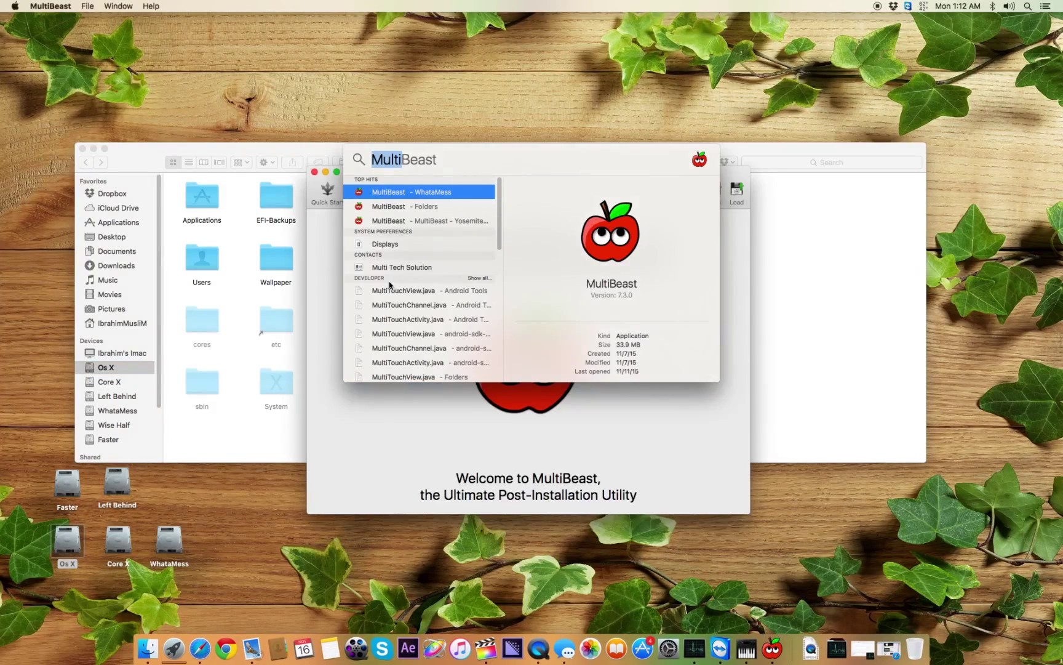
text(kext for)
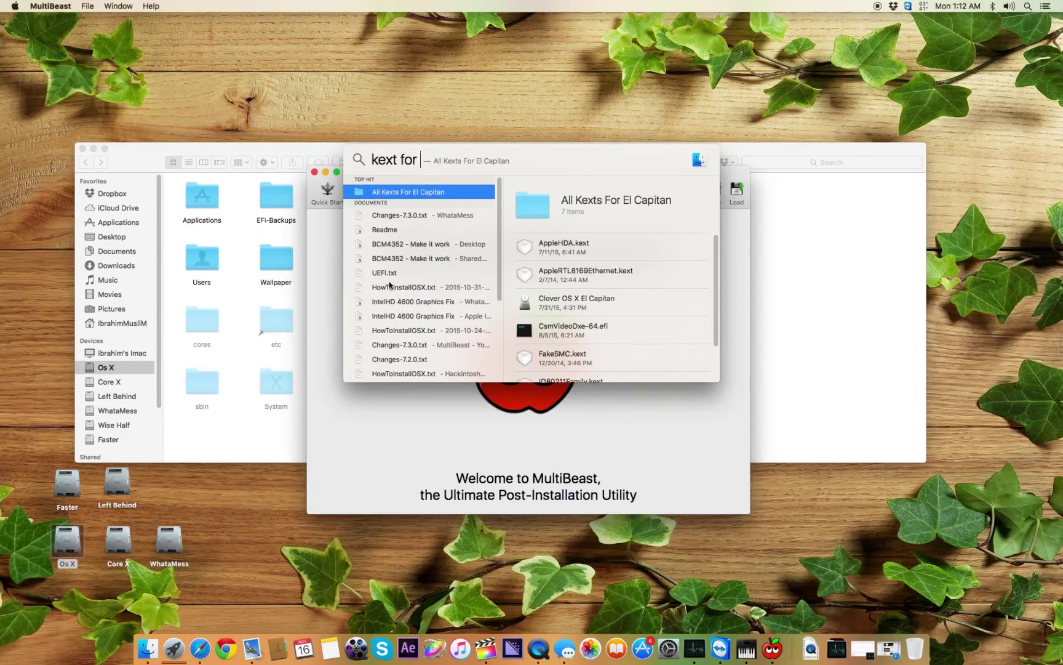
key(Return)
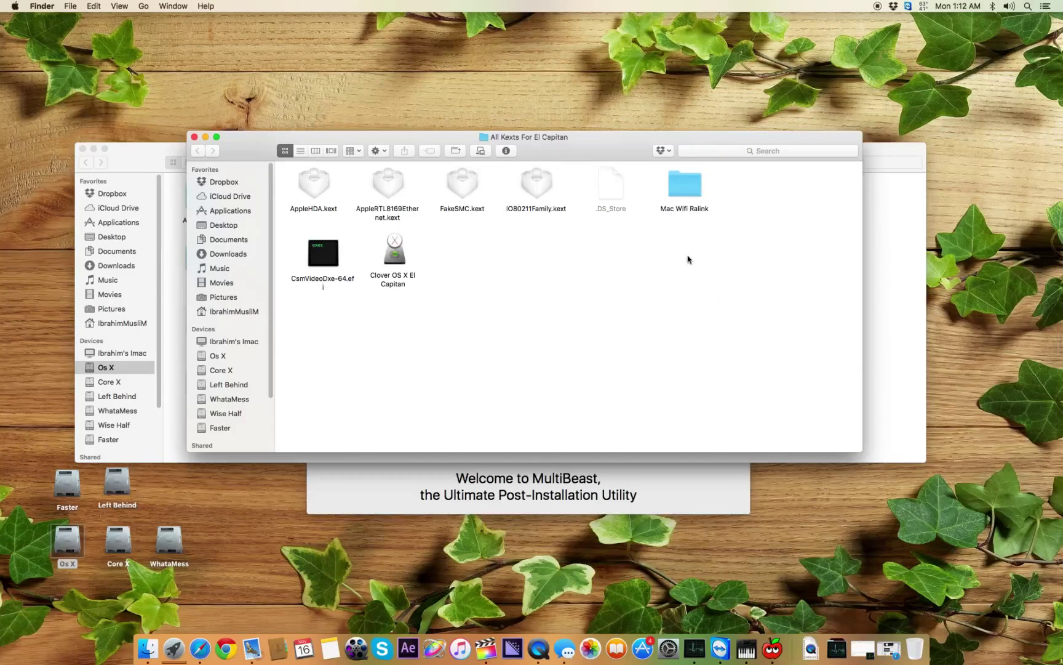
Switch to MultiBeast, select the ALC1150 driver under Realtek ALCxxx audio drivers, and open the build configuration
click(378, 506)
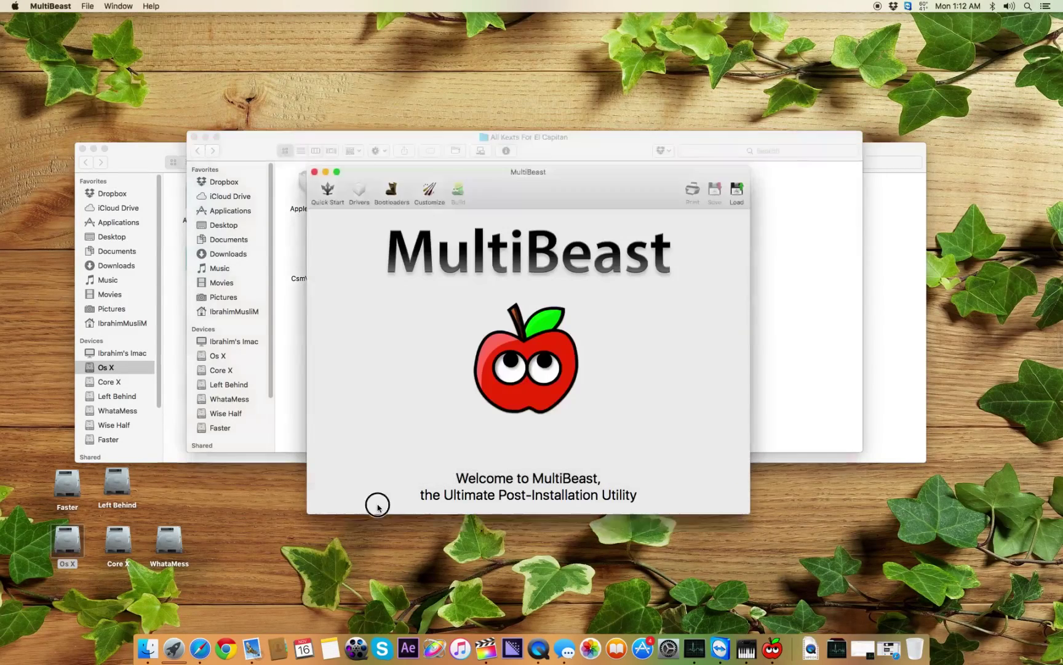
drag(563, 187, 589, 257)
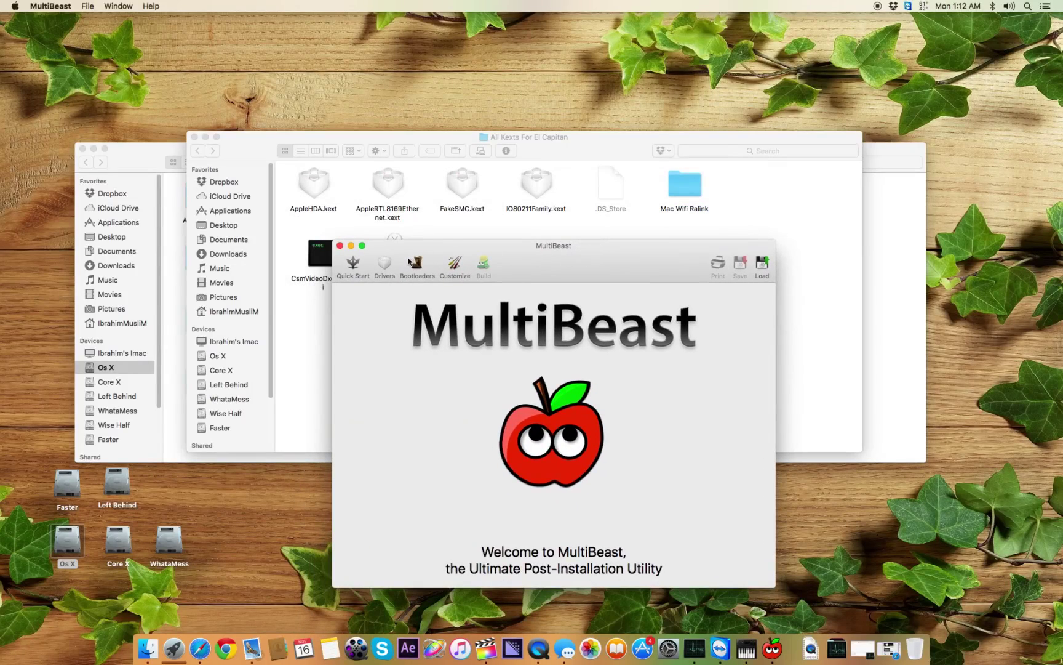
click(385, 267)
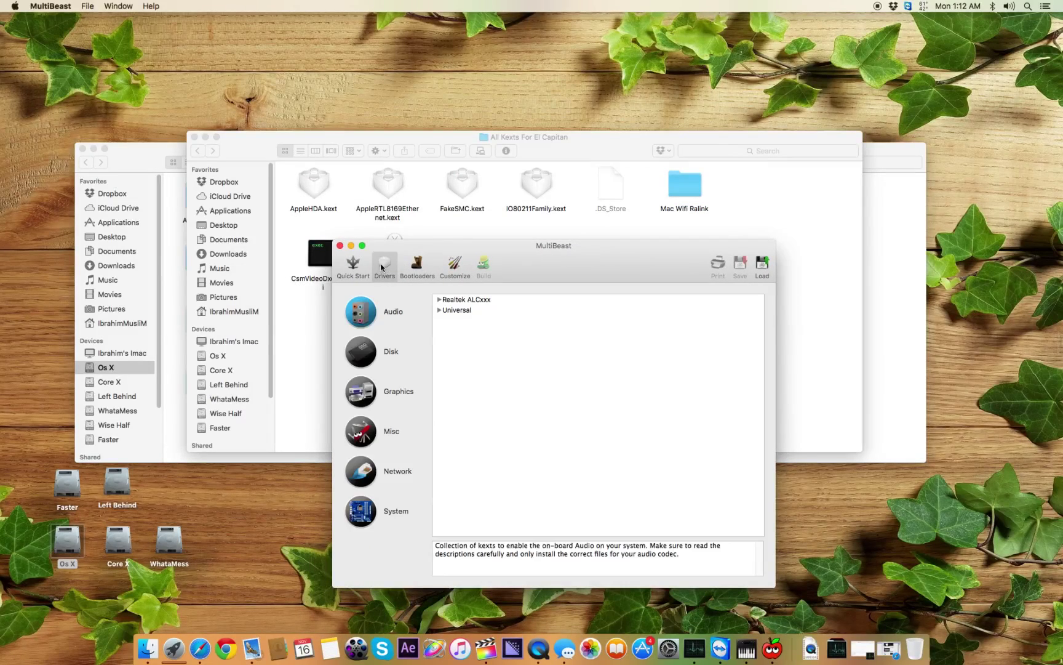
click(439, 299)
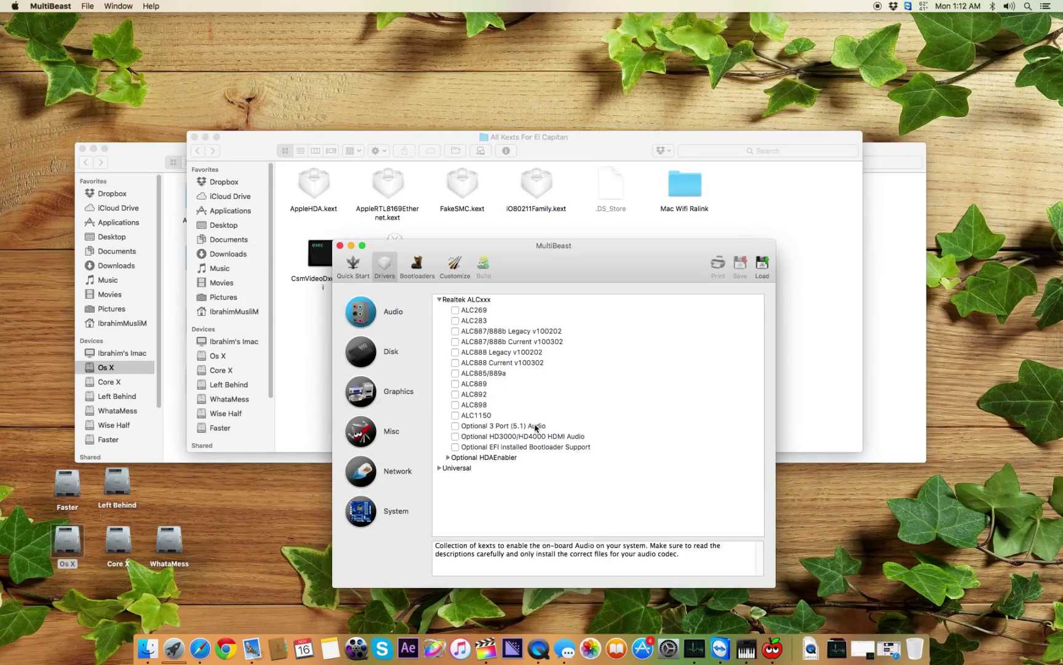
click(456, 416)
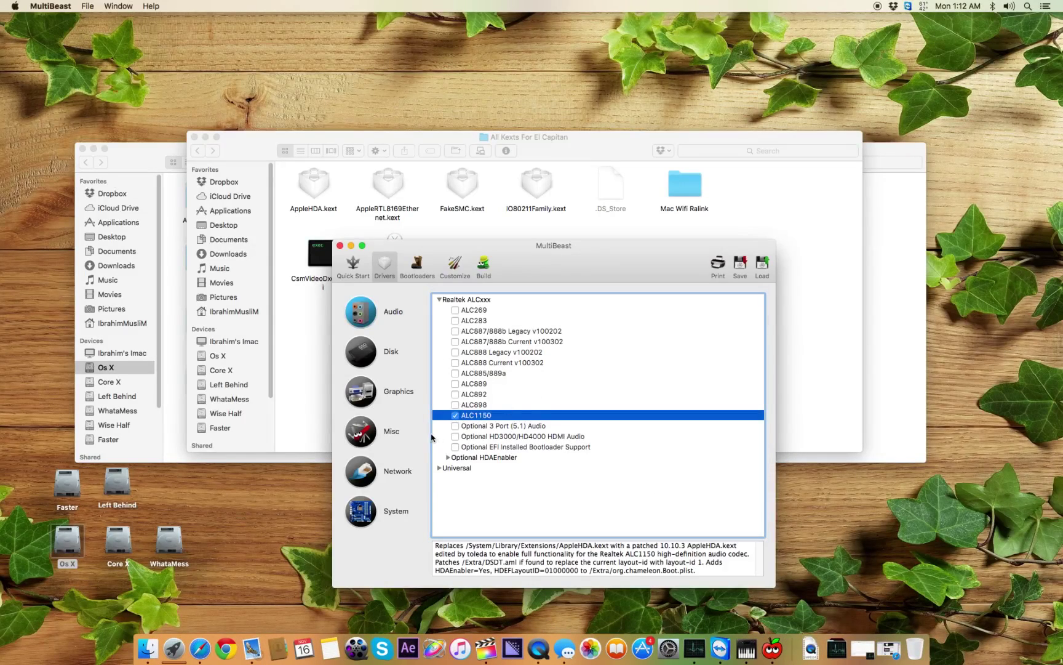
click(483, 264)
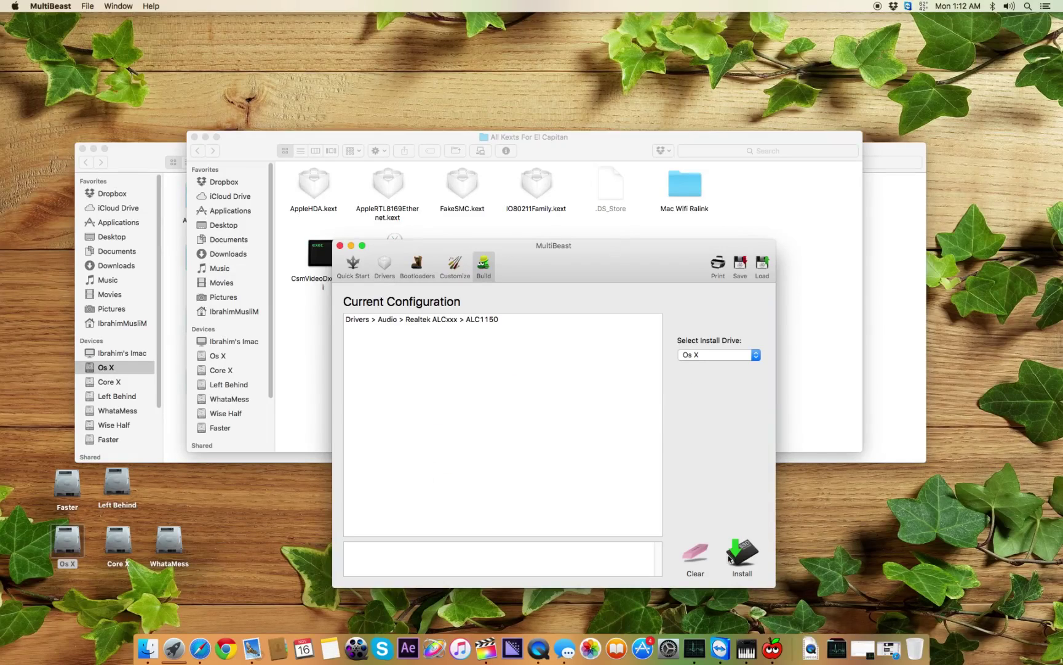
Add Optional EFI Installed Bootloader Support to the Realtek audio drivers and return to the build configuration
click(385, 267)
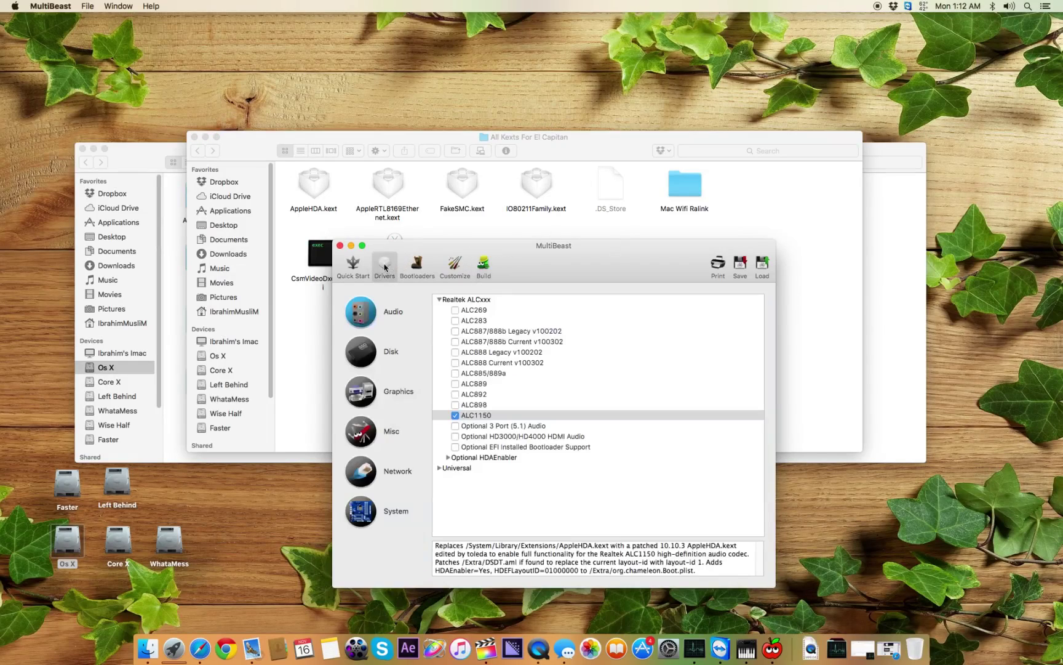
click(456, 447)
click(483, 265)
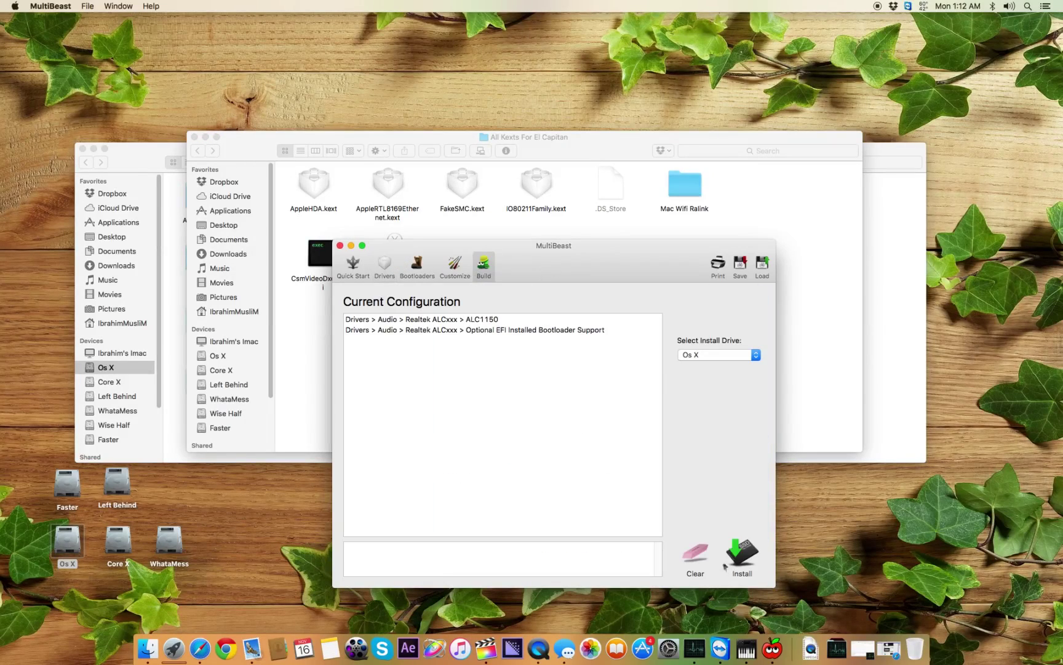
Try to install the ALC1150 configuration on the Os X drive, agree to the license terms, and dismiss the crash report
click(725, 566)
click(643, 484)
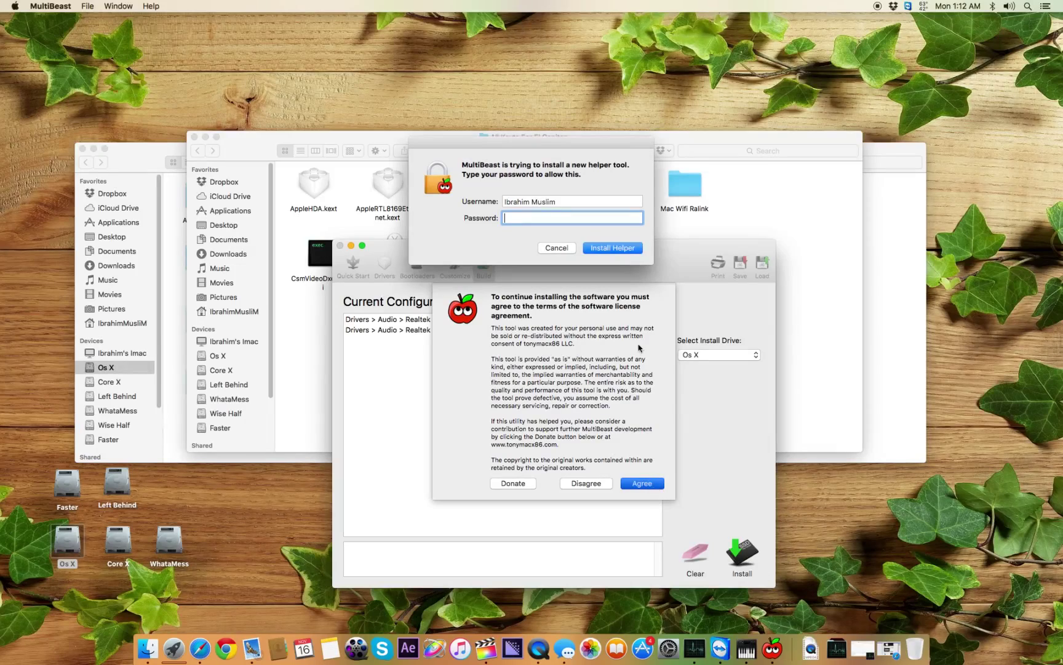
key(Return)
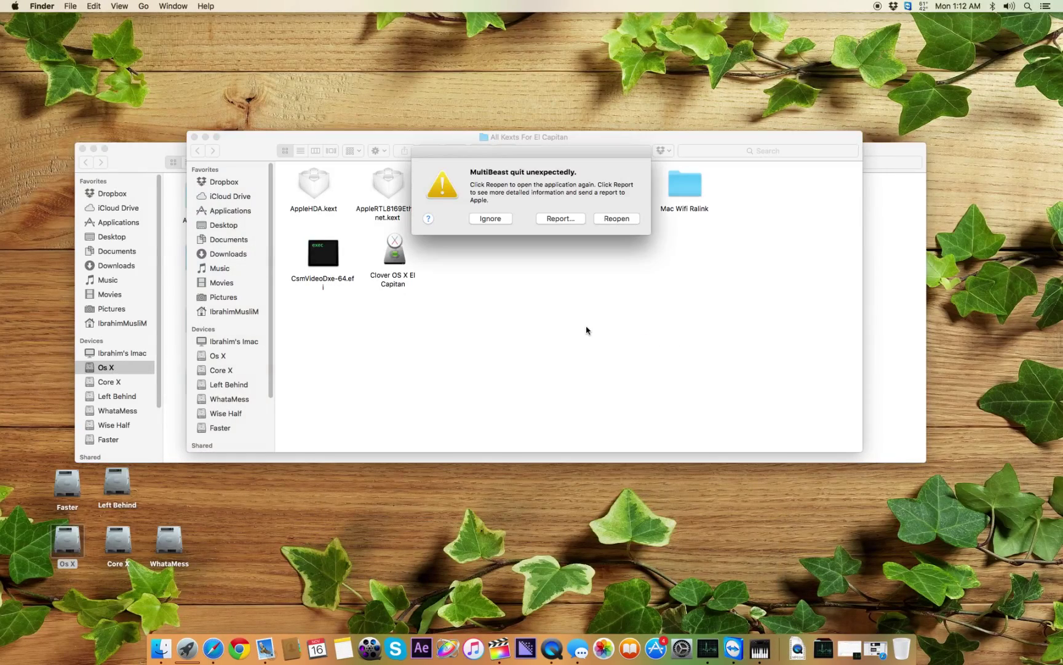
click(502, 219)
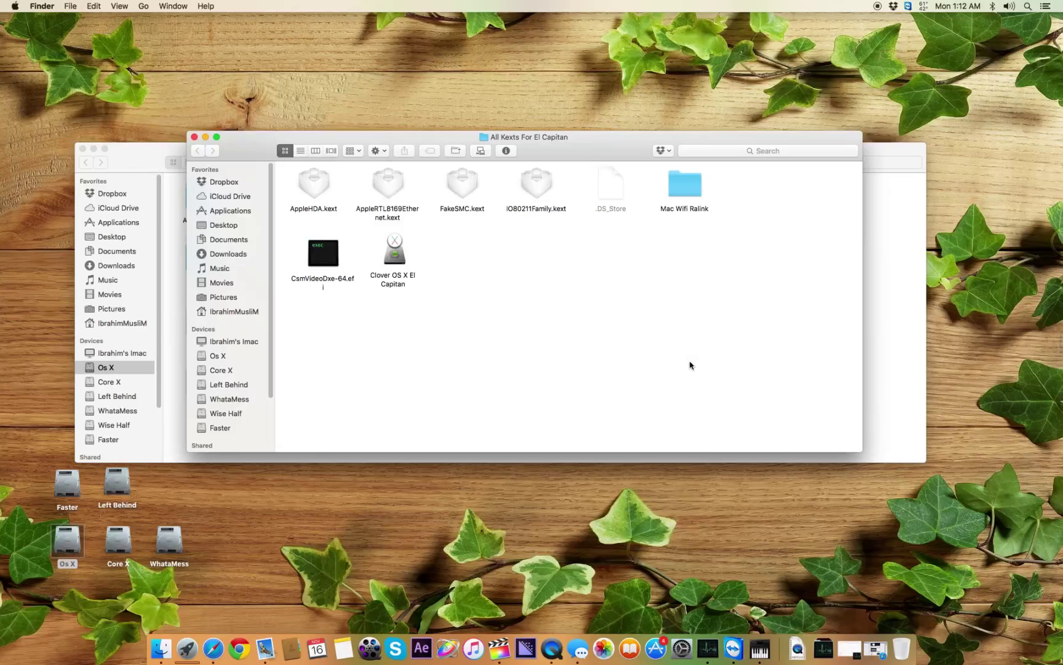
Search Spotlight for "multi" and launch the MultiBeast copy stored in Folders
drag(600, 132, 570, 214)
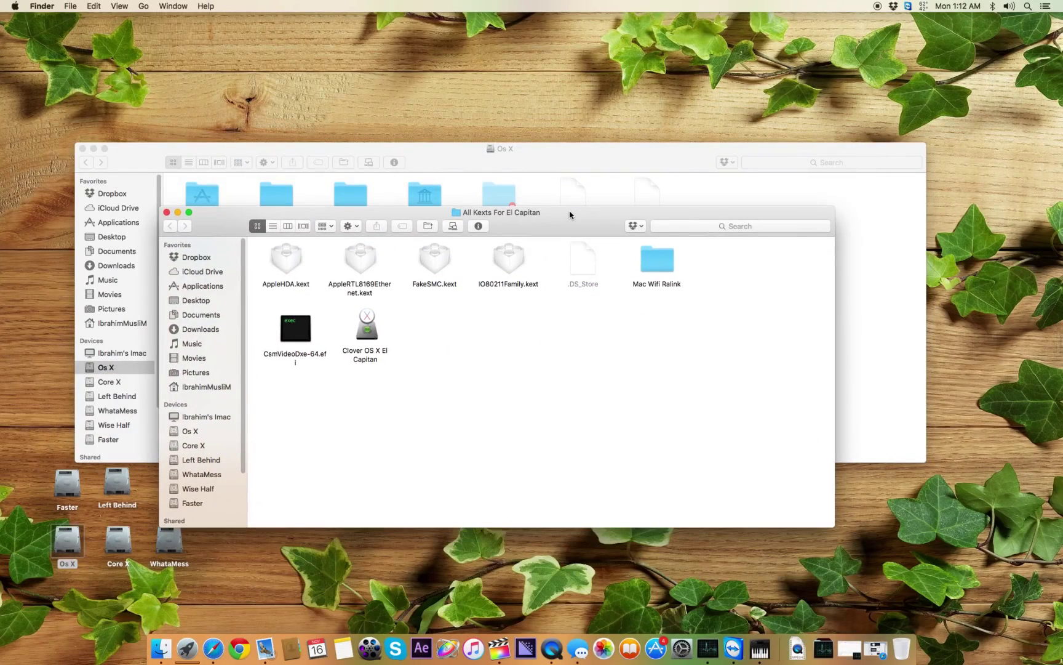
key(super+space)
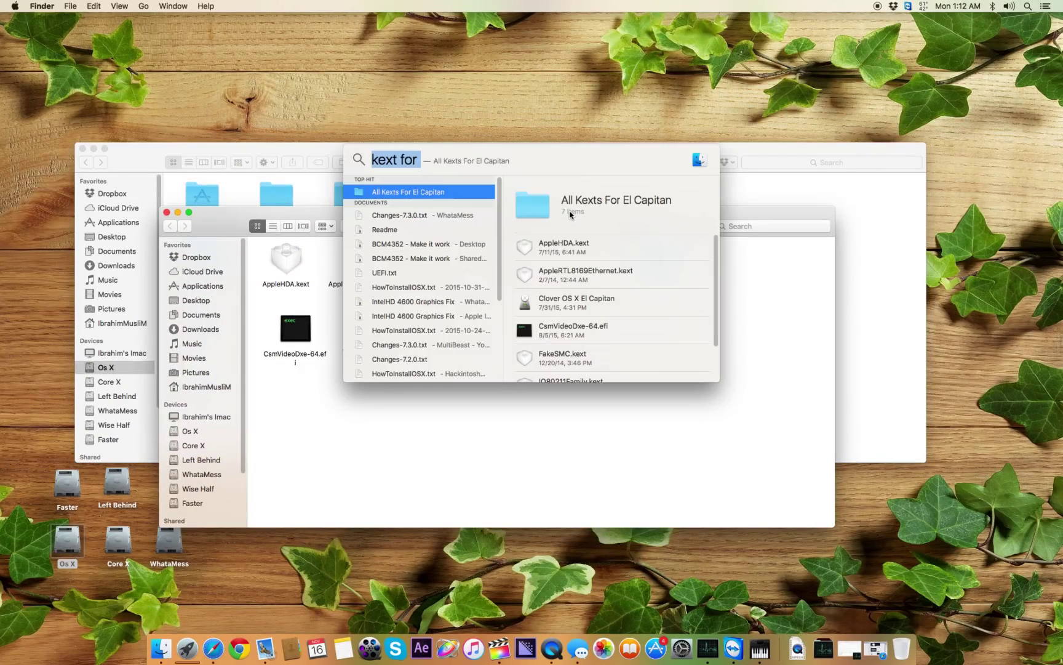
text(multiBeast)
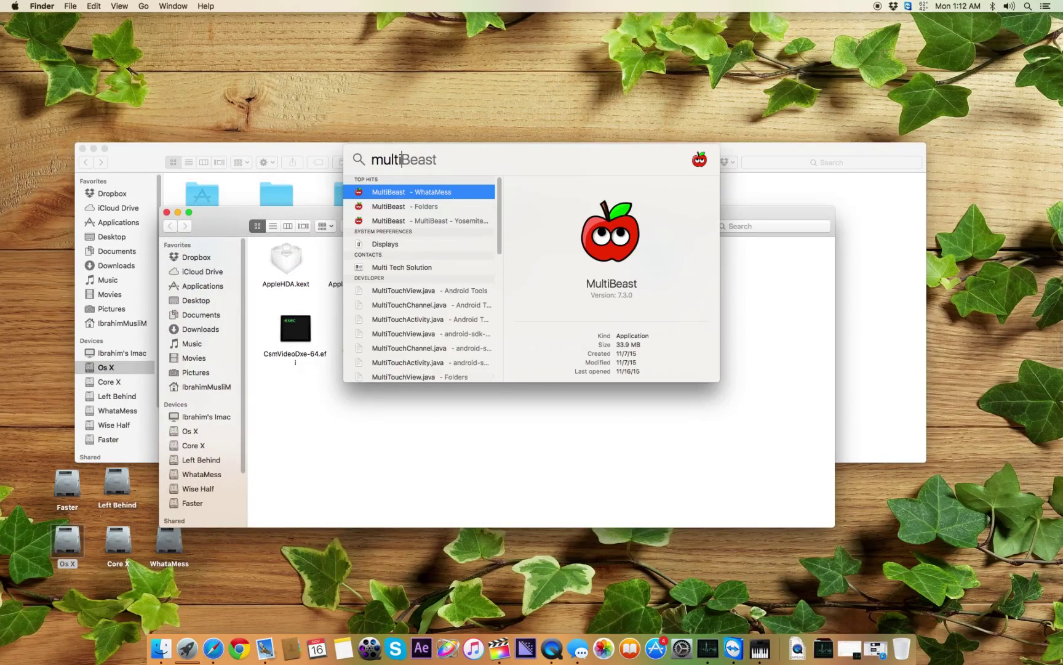
key(Down)
key(Down)
key(Down)
key(Down)
key(Up)
key(Up)
key(Up)
key(Up)
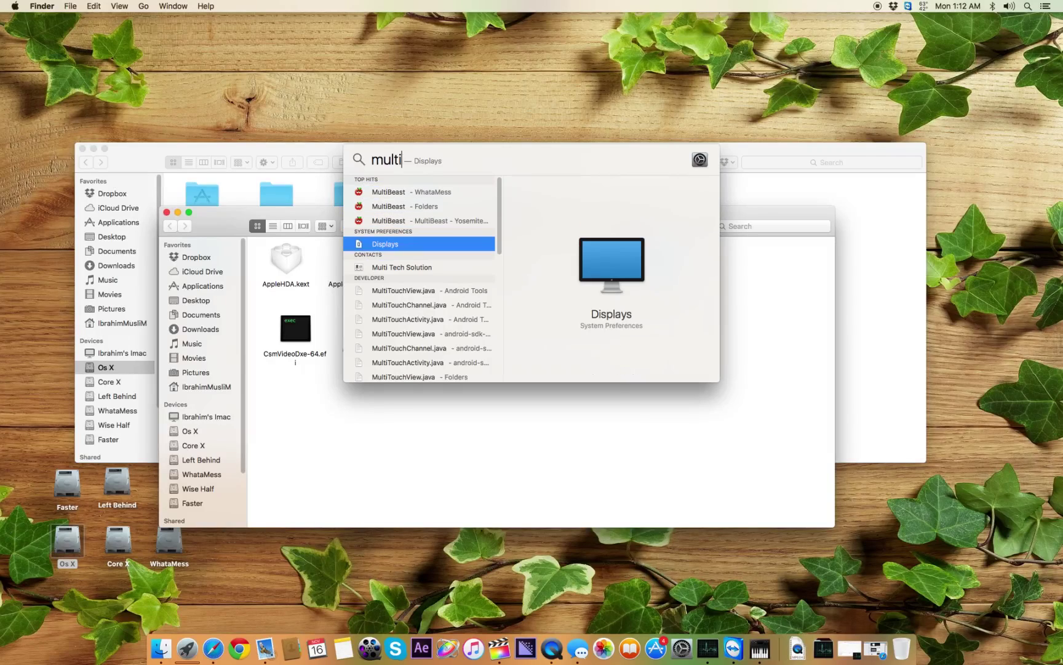
key(Down)
key(Return)
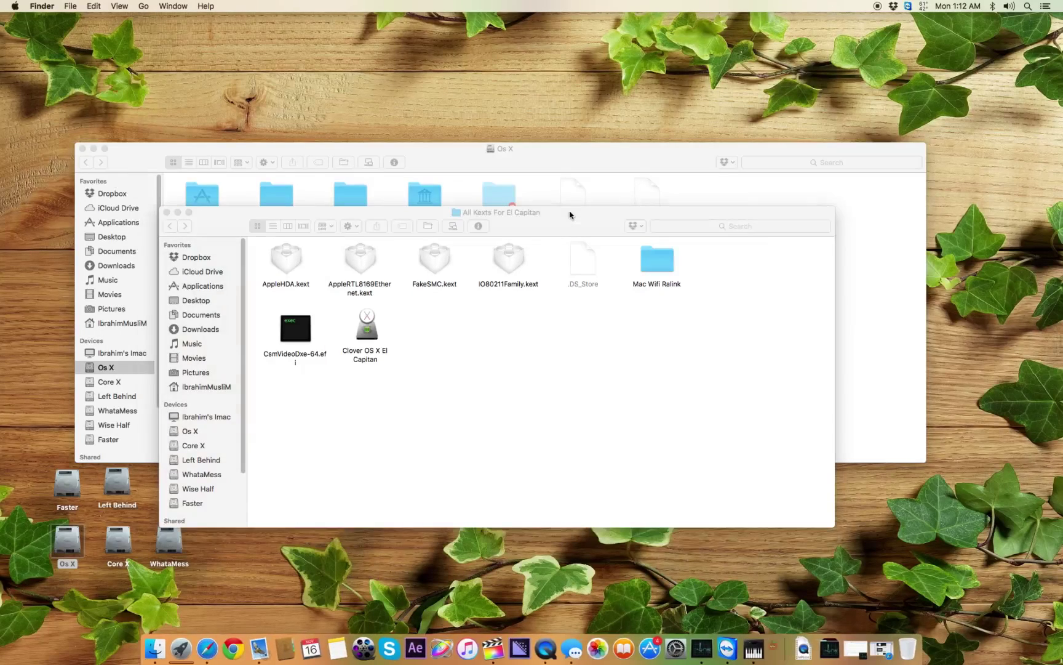
Find the second MultiBeast - Yosemite Edition folder among the Spotlight results, open it, and bring its window over MultiBeast
key(super+space)
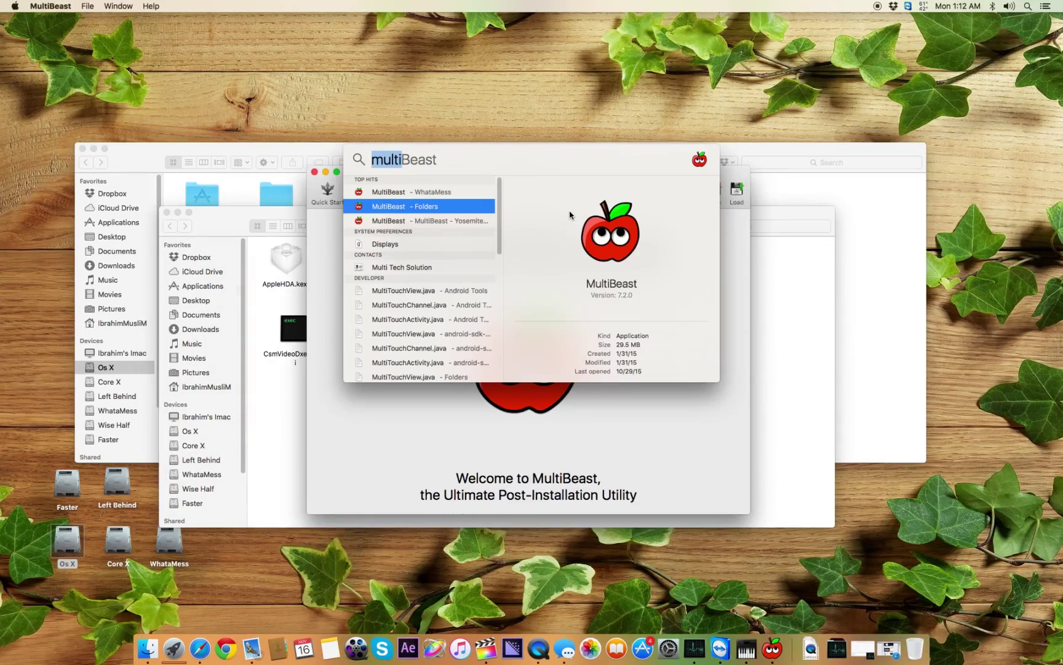
key(Down)
key(Down)
key(Down)
key(Down)
key(Down)
key(Down)
key(Down)
key(Down)
key(Down)
key(Down)
key(Down)
key(Down)
key(Down)
key(Down)
key(Down)
key(Down)
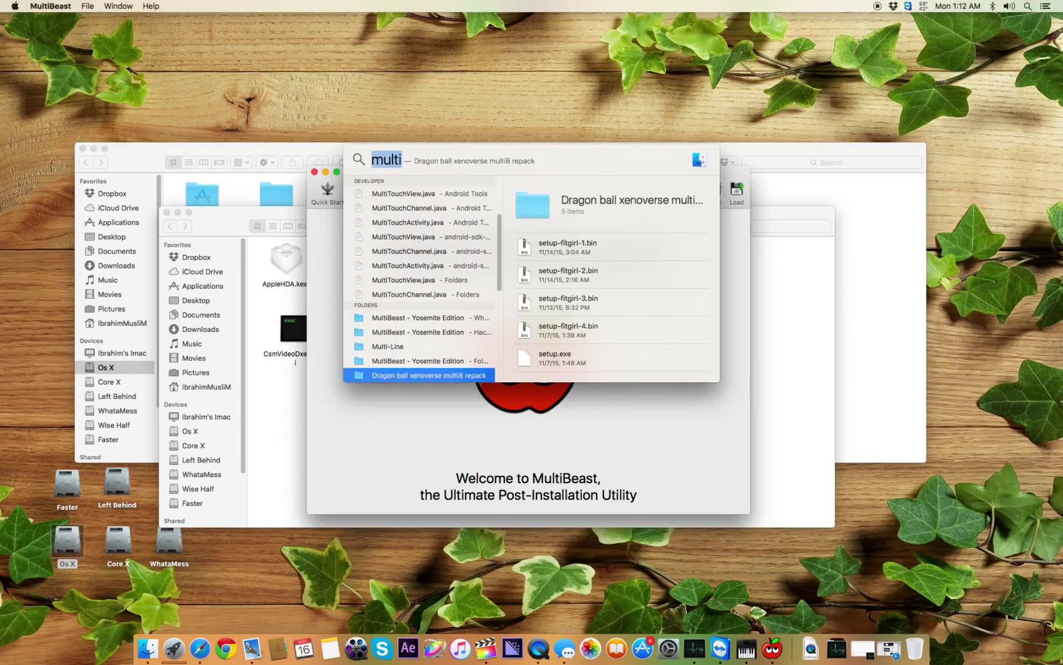
key(Up)
key(Up)
key(Up)
key(Up)
key(Down)
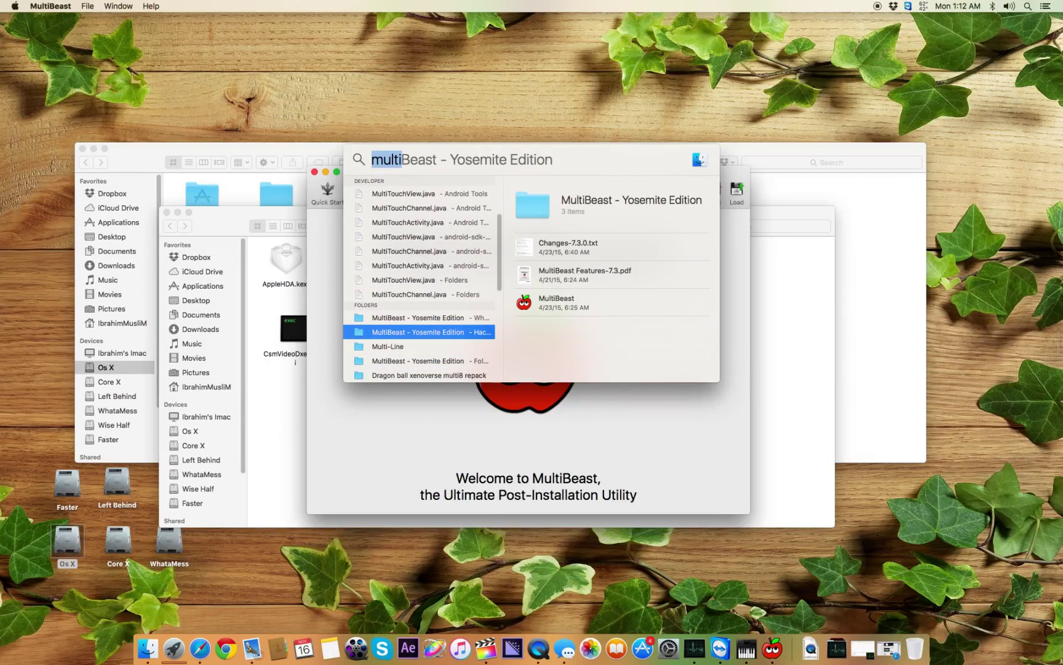
key(Return)
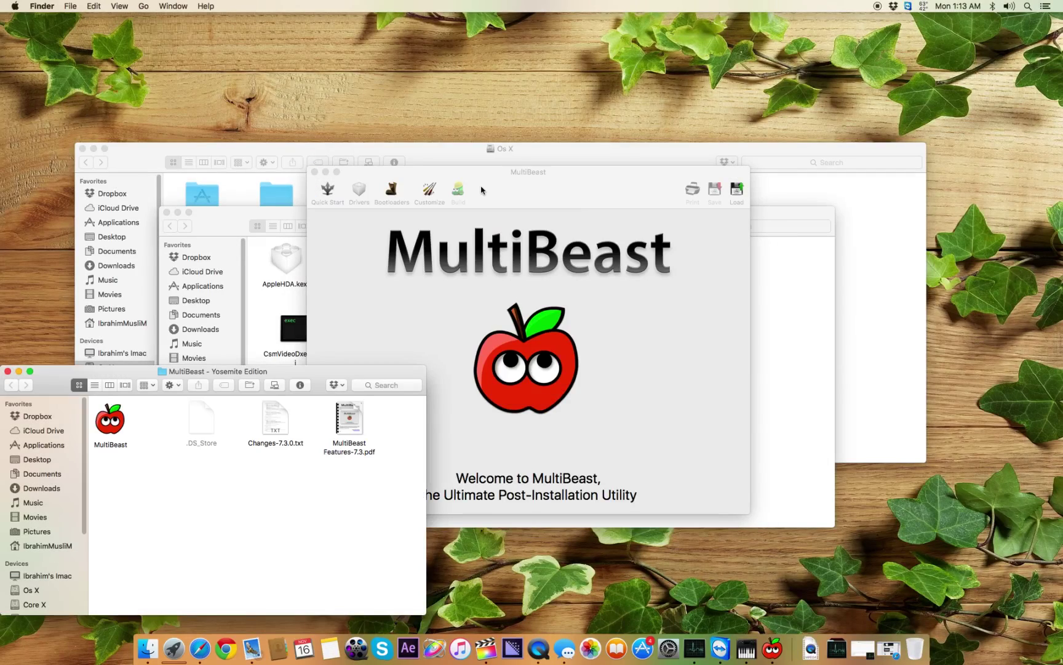
drag(324, 382, 762, 164)
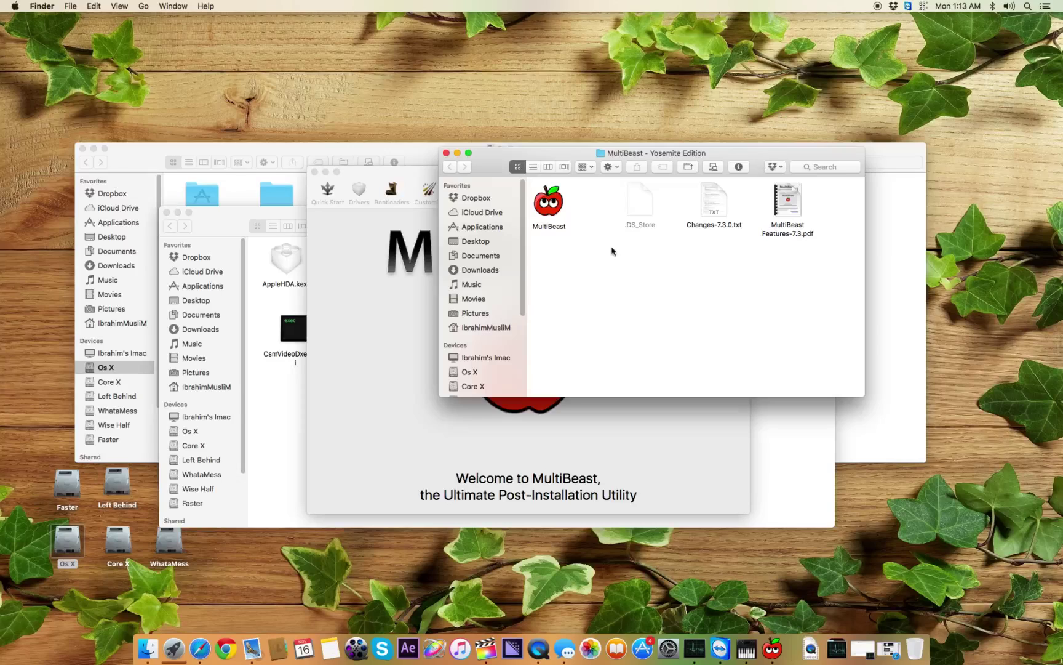
Show the package contents of the MultiBeast application and open the Resources folder inside Contents
right_click(553, 202)
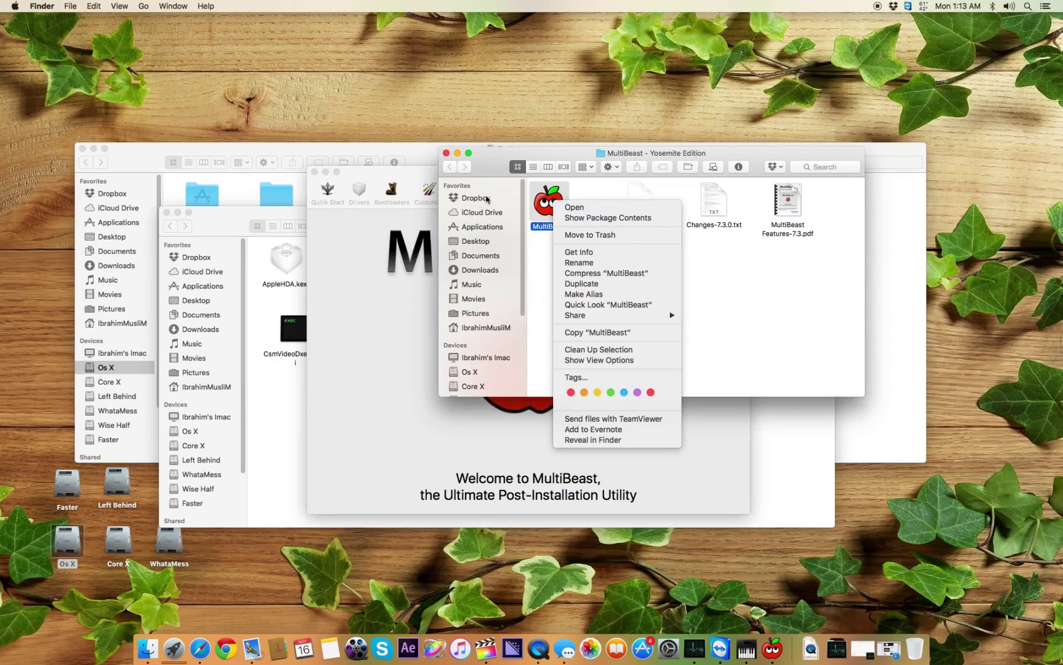
right_click(540, 173)
click(553, 293)
right_click(554, 200)
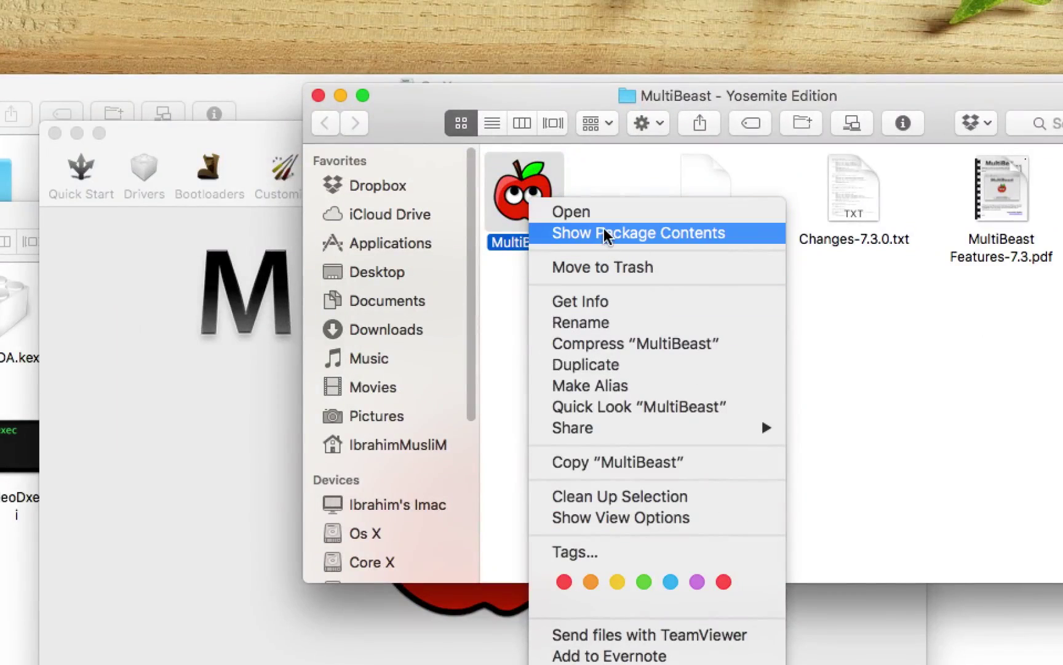
click(616, 239)
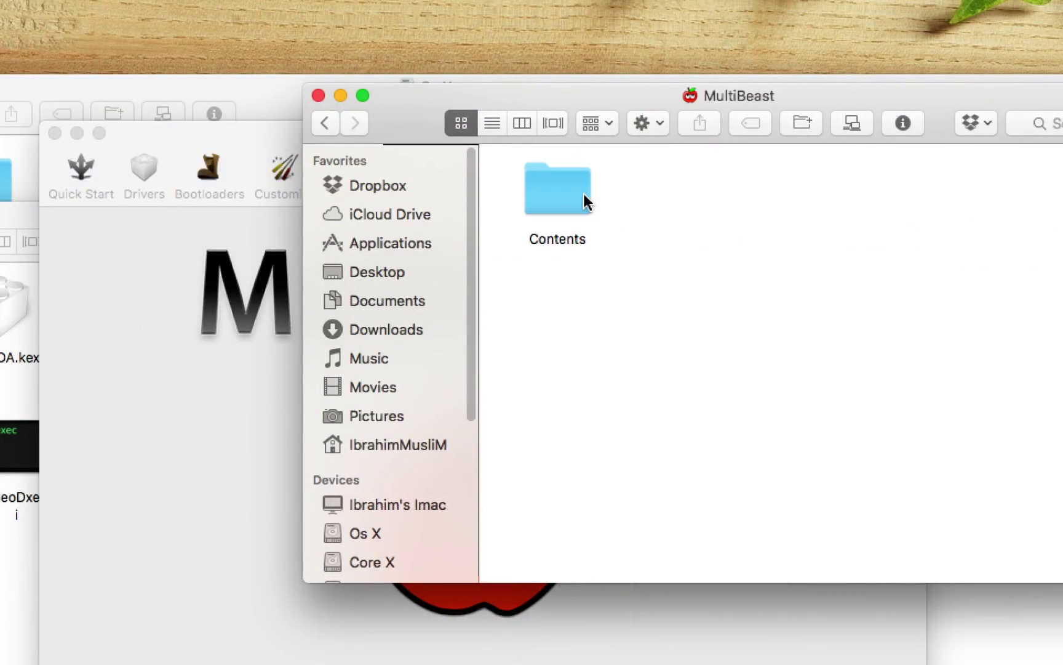
double_click(583, 196)
drag(803, 88, 690, 150)
double_click(583, 348)
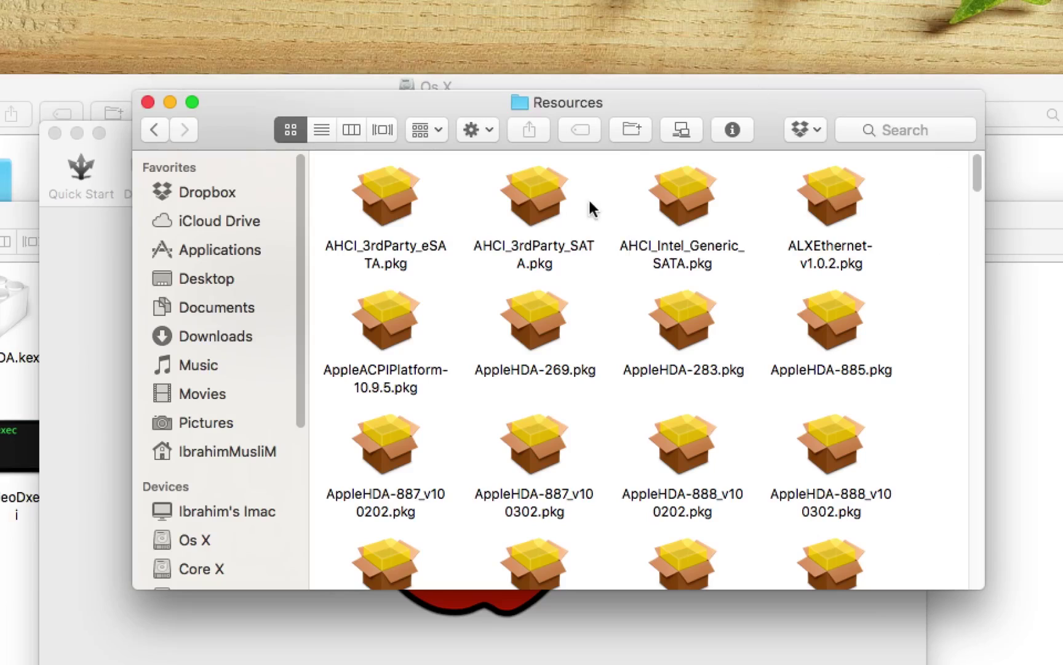
Locate AppleHDA-1150.pkg in the Resources folder and open its installer
scroll(745, 431, down, 5)
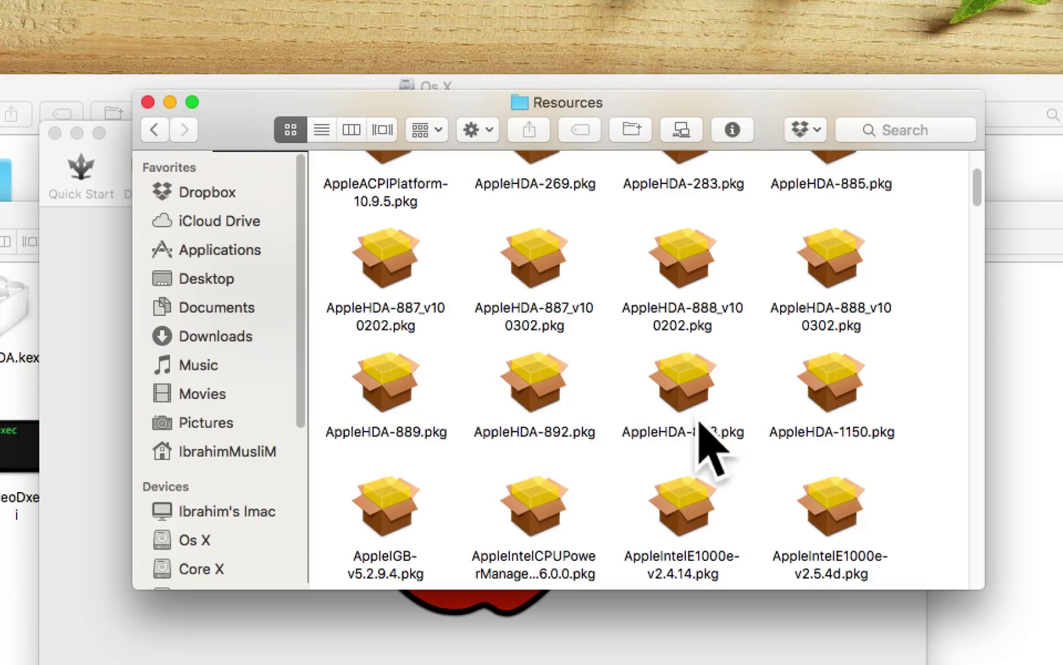
click(830, 376)
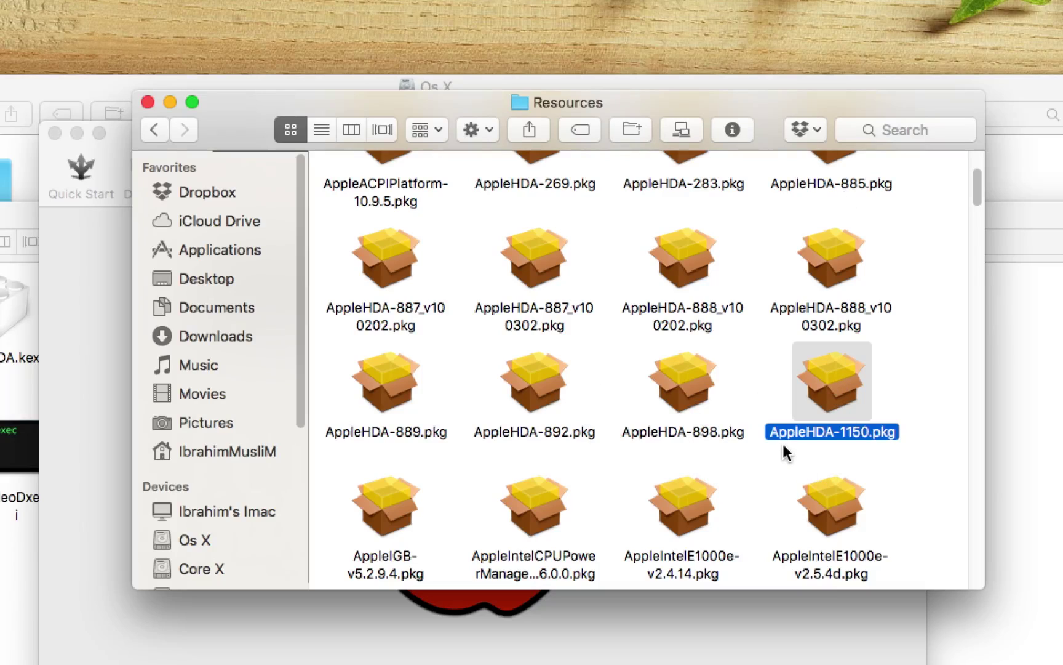
double_click(819, 396)
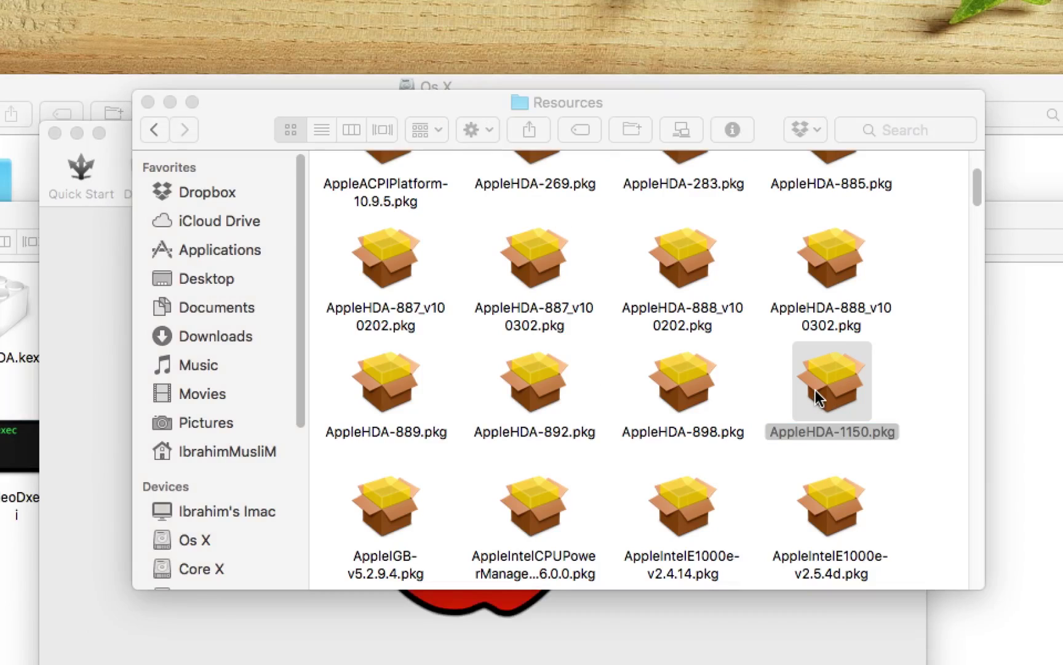
click(871, 430)
scroll(688, 227, up, 5)
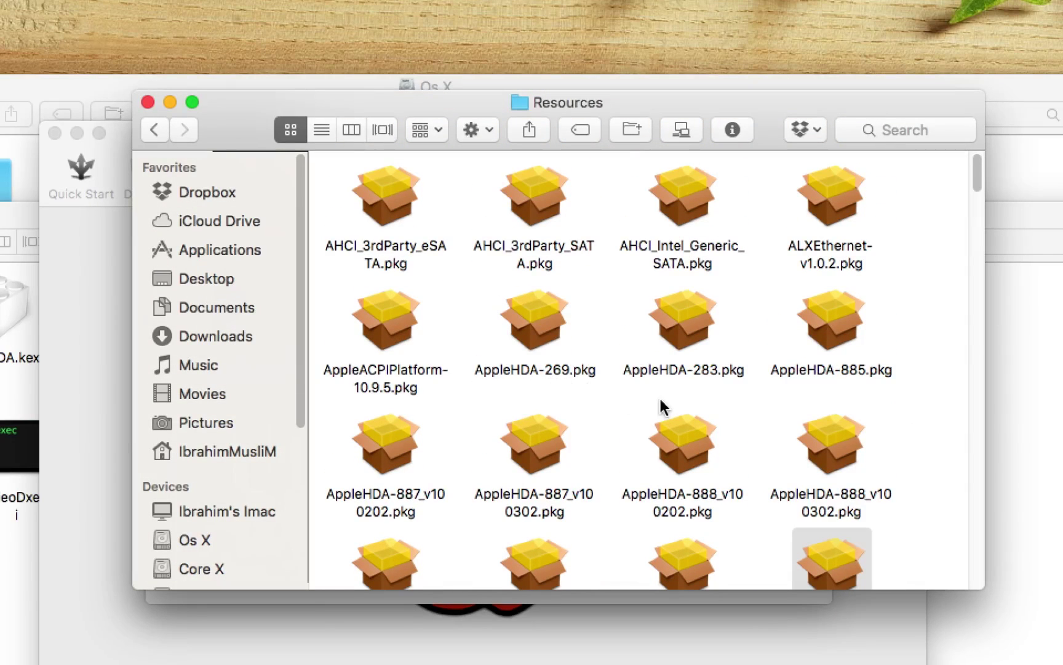
scroll(767, 520, down, 3)
double_click(821, 489)
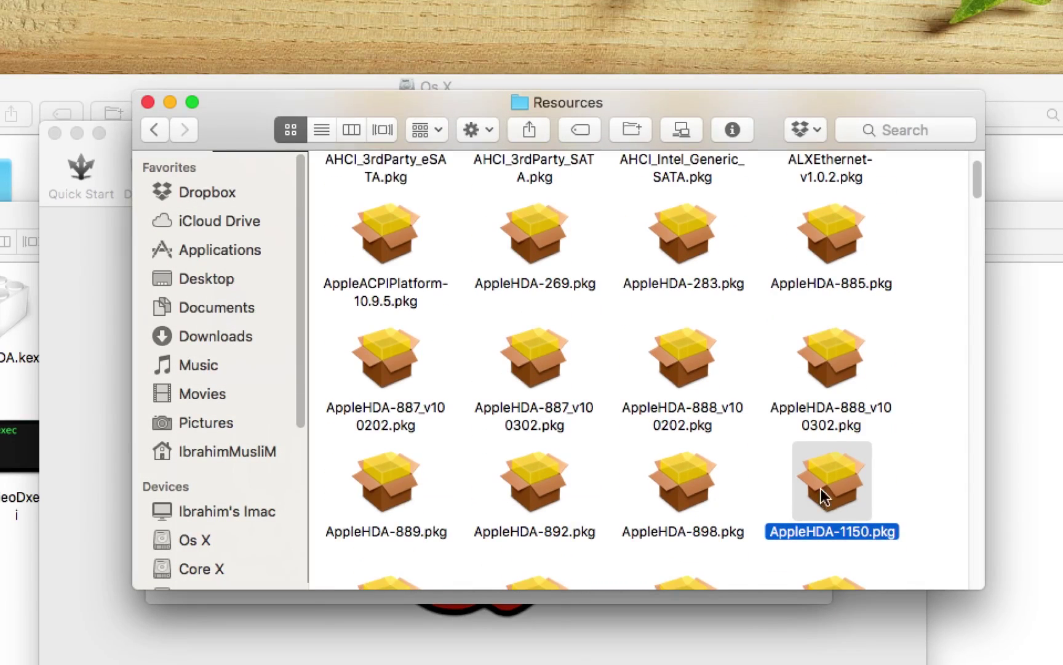
Choose Os X as the AppleHDA-1150 destination, start the installation, enter the account password, and cancel the authorization
click(755, 575)
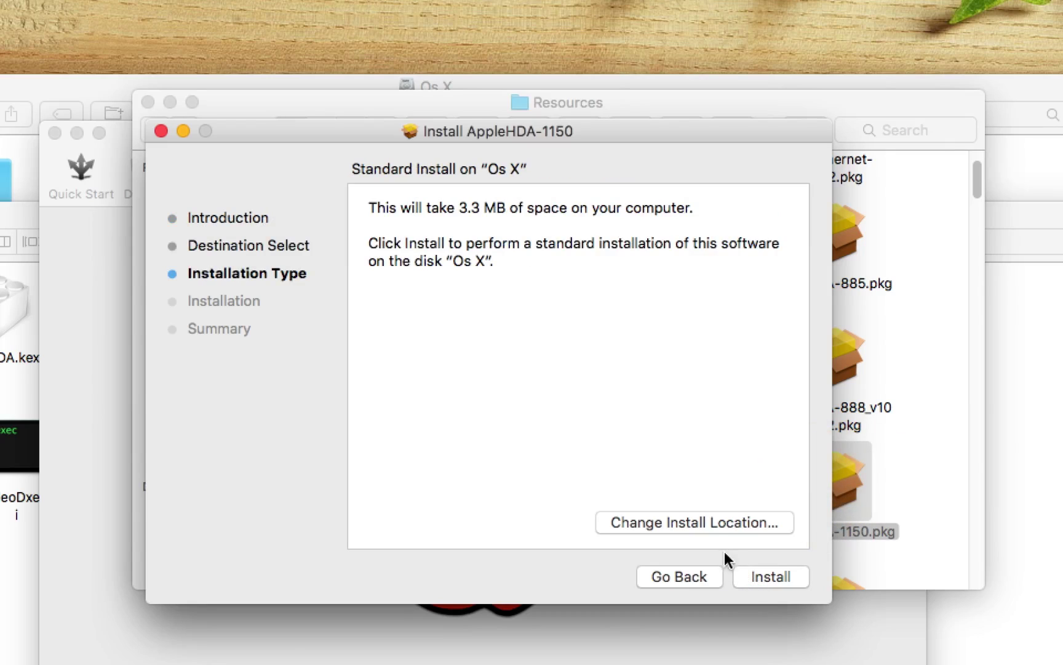
click(720, 526)
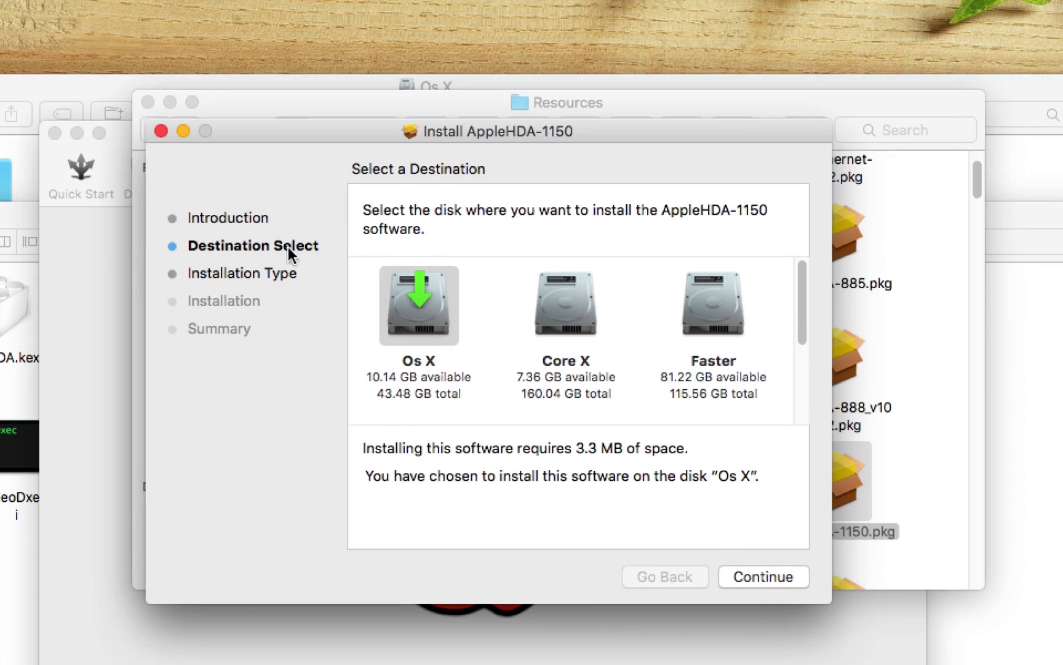
click(769, 567)
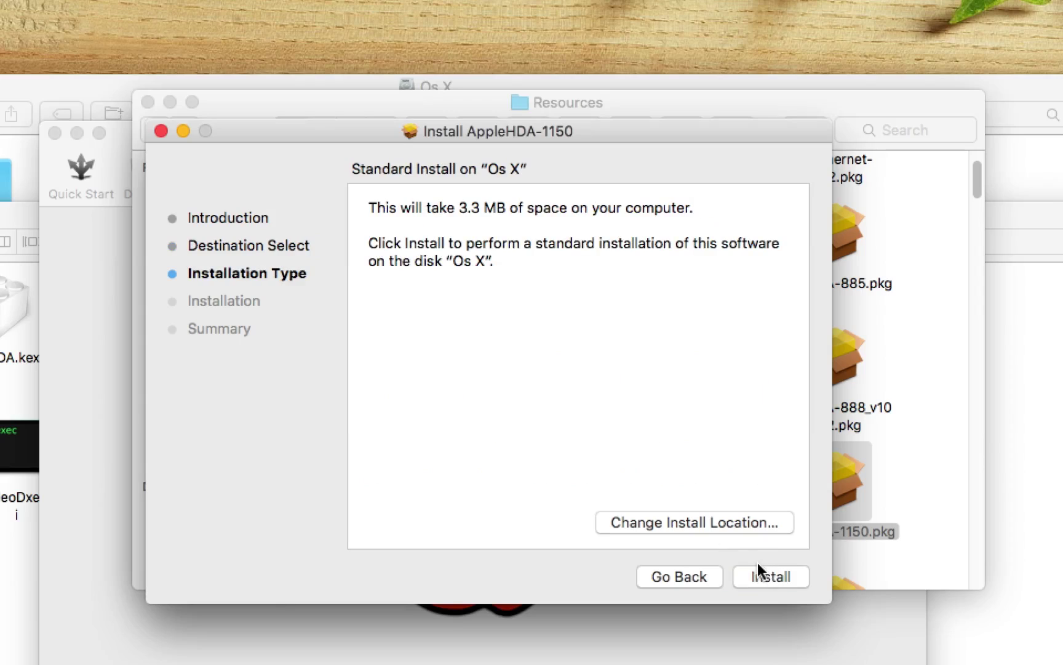
click(758, 569)
text(••••)
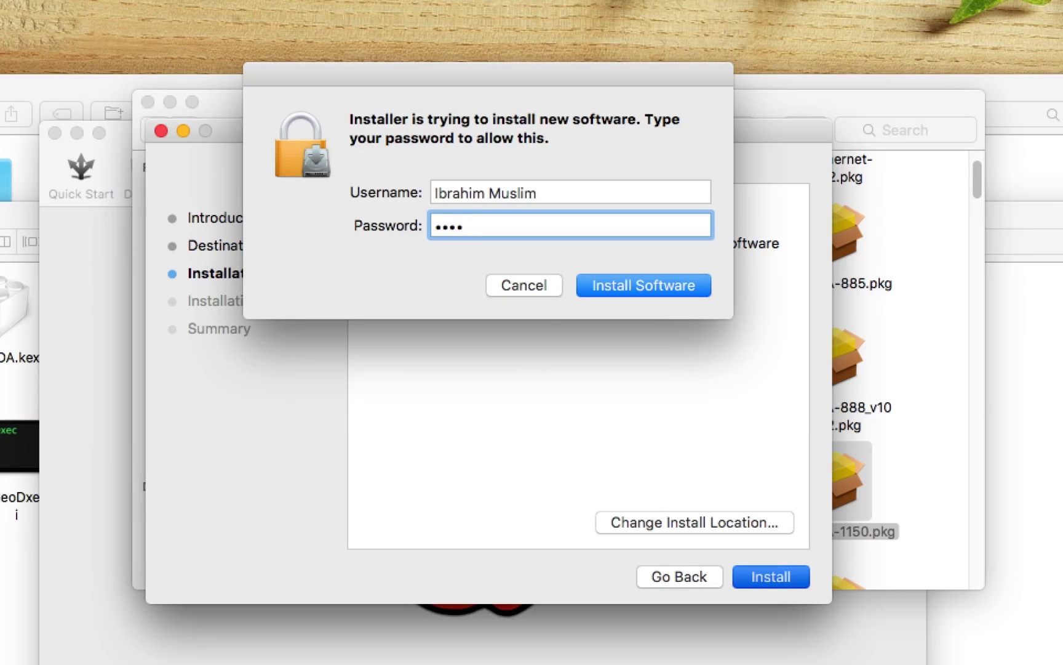
click(525, 285)
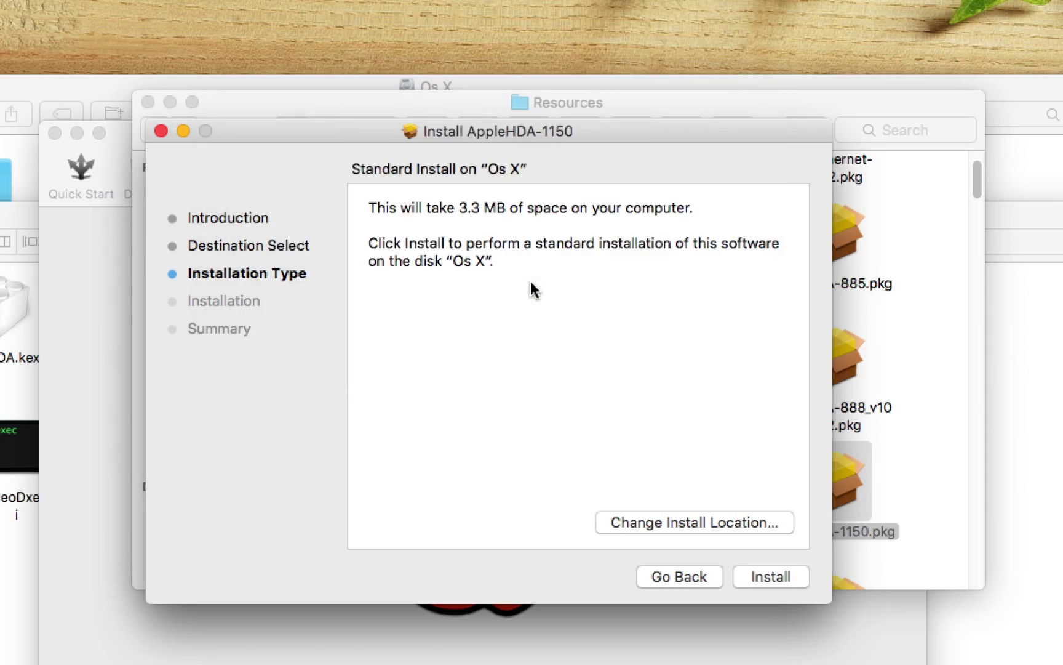
Close the AppleHDA-1150 installer, the Resources and All Kexts For El Capitan folders, and MultiBeast
click(162, 131)
click(148, 102)
drag(206, 221, 761, 283)
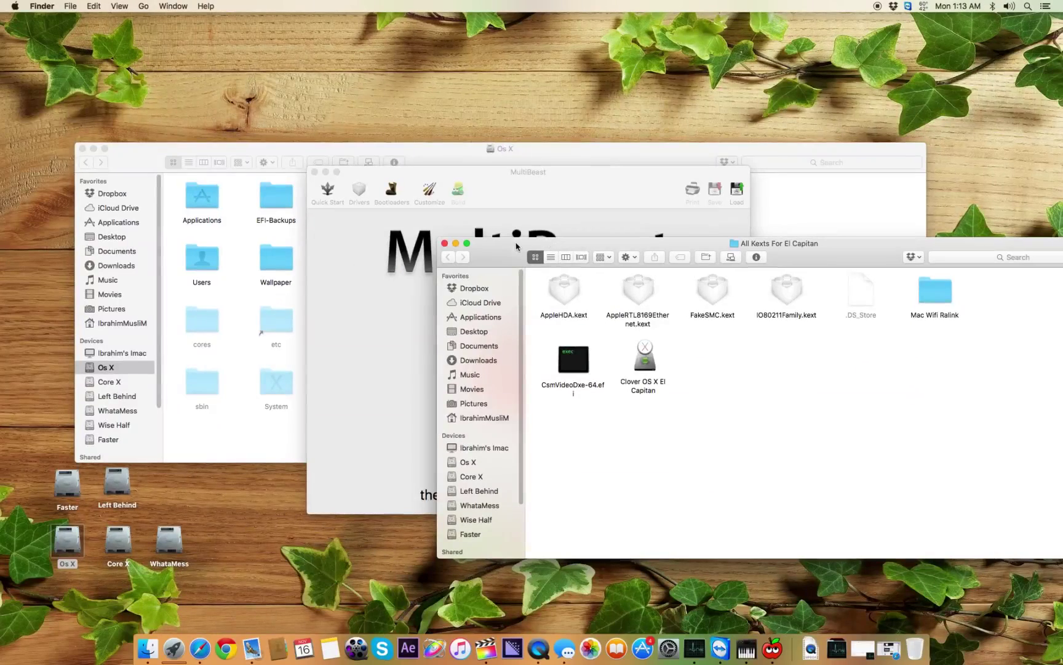
click(444, 243)
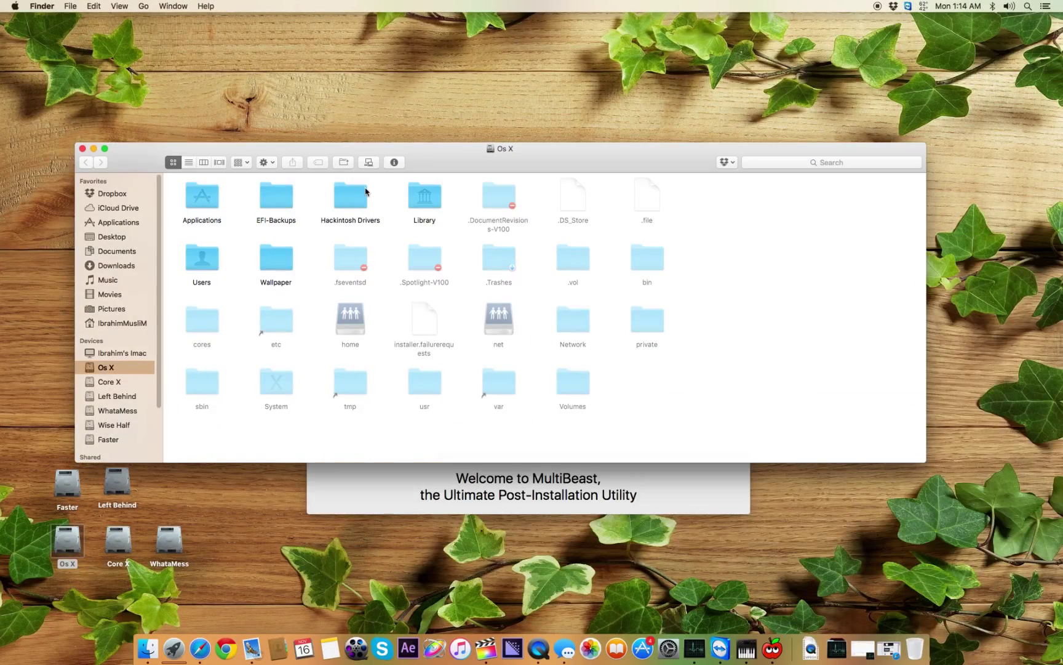
click(346, 496)
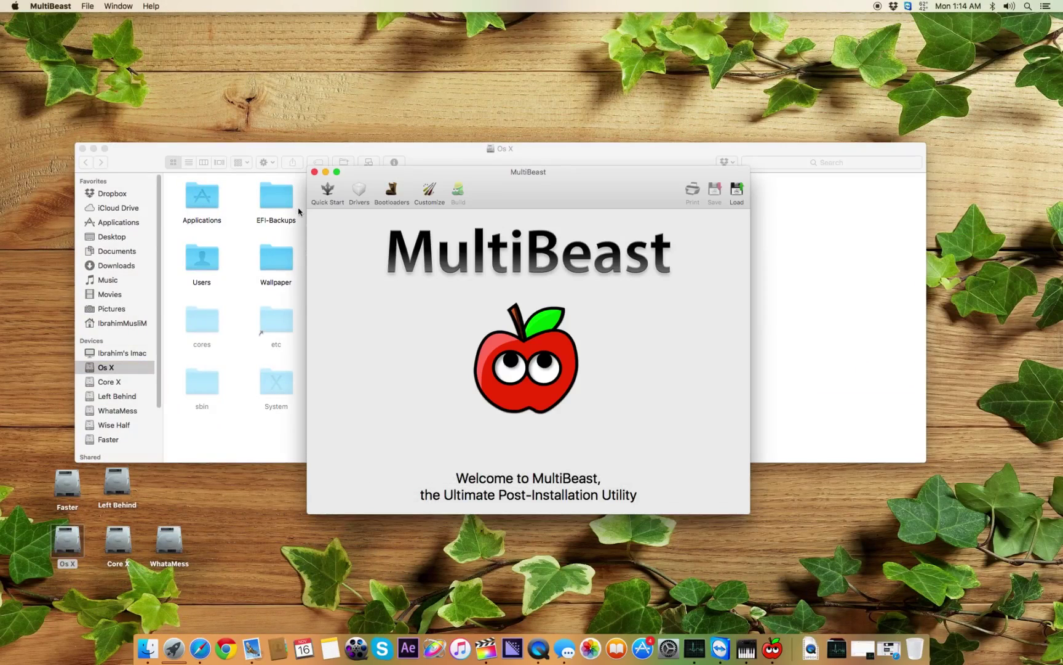
click(314, 172)
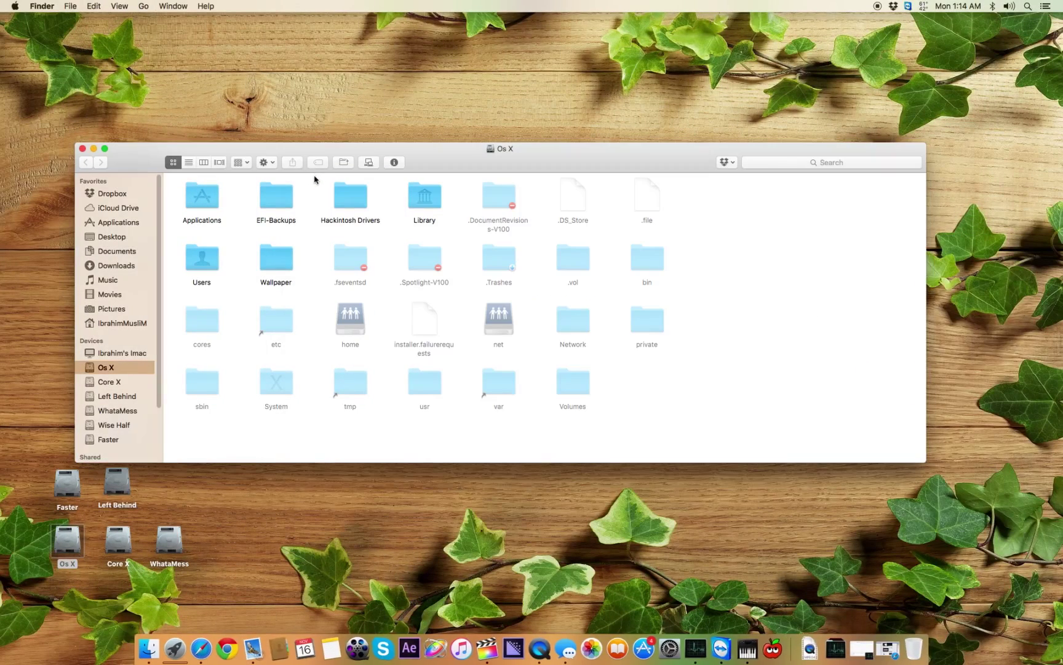
Show the root of the Os X drive and select its System folder
click(113, 381)
click(105, 367)
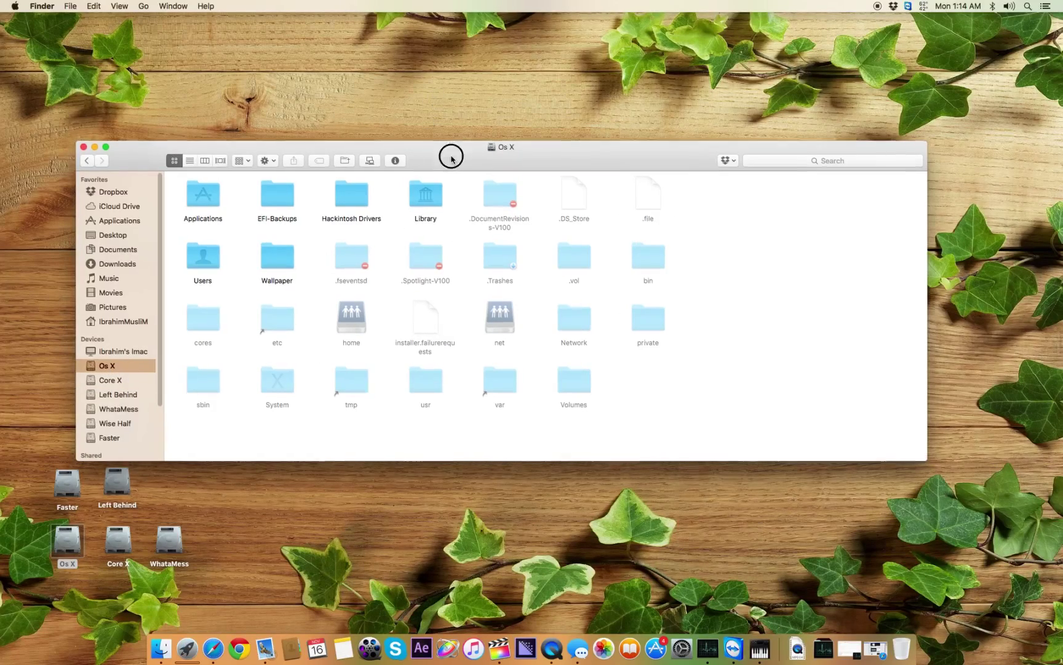
drag(452, 155, 521, 210)
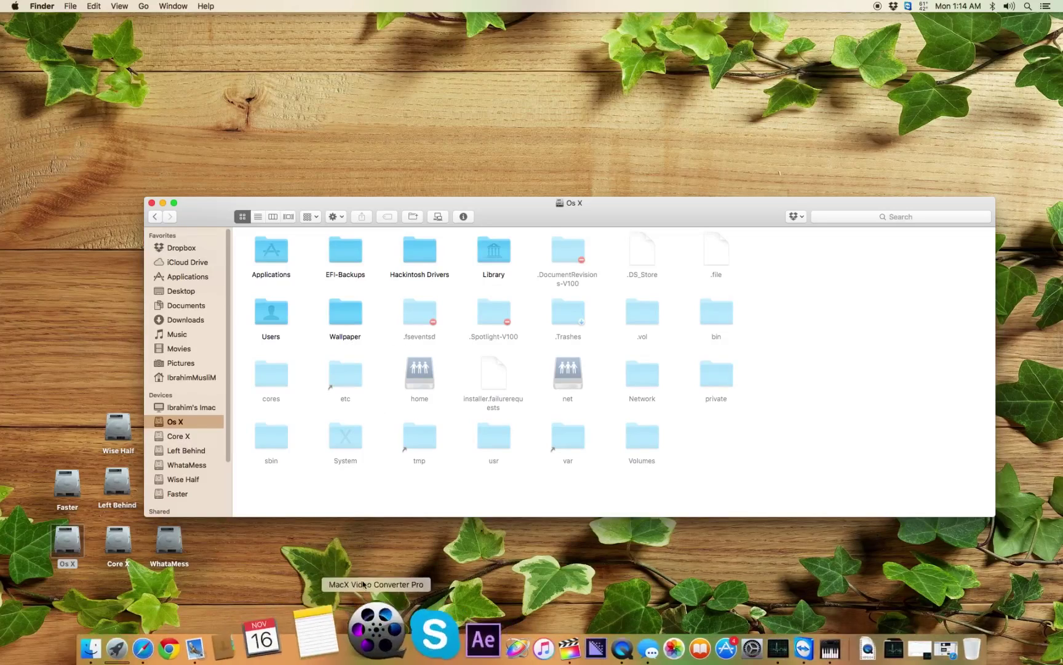
click(348, 459)
click(368, 491)
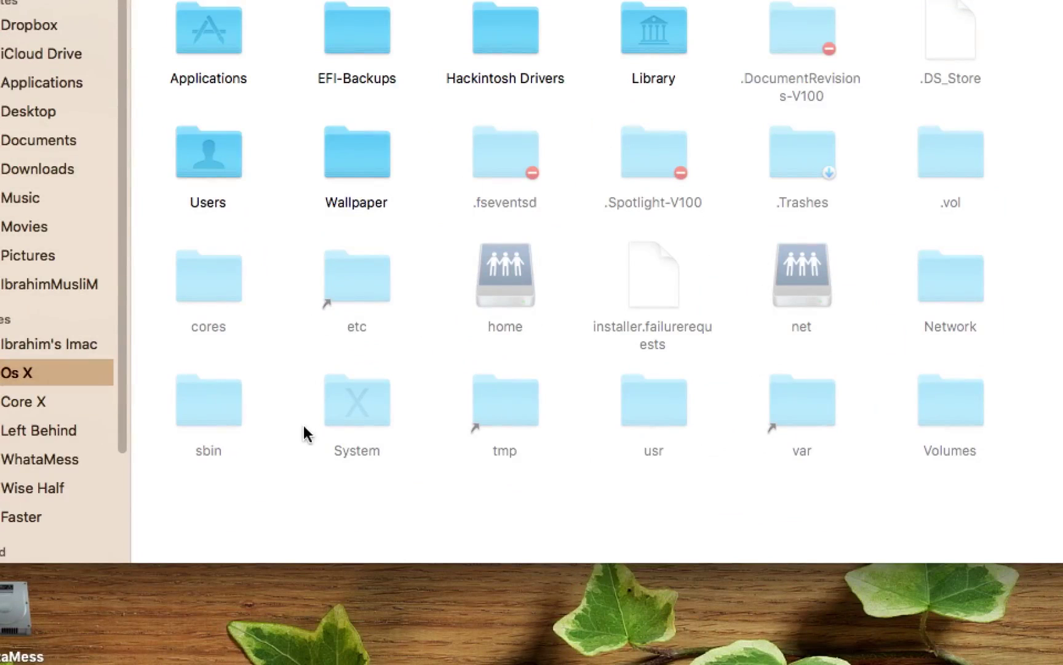
click(327, 434)
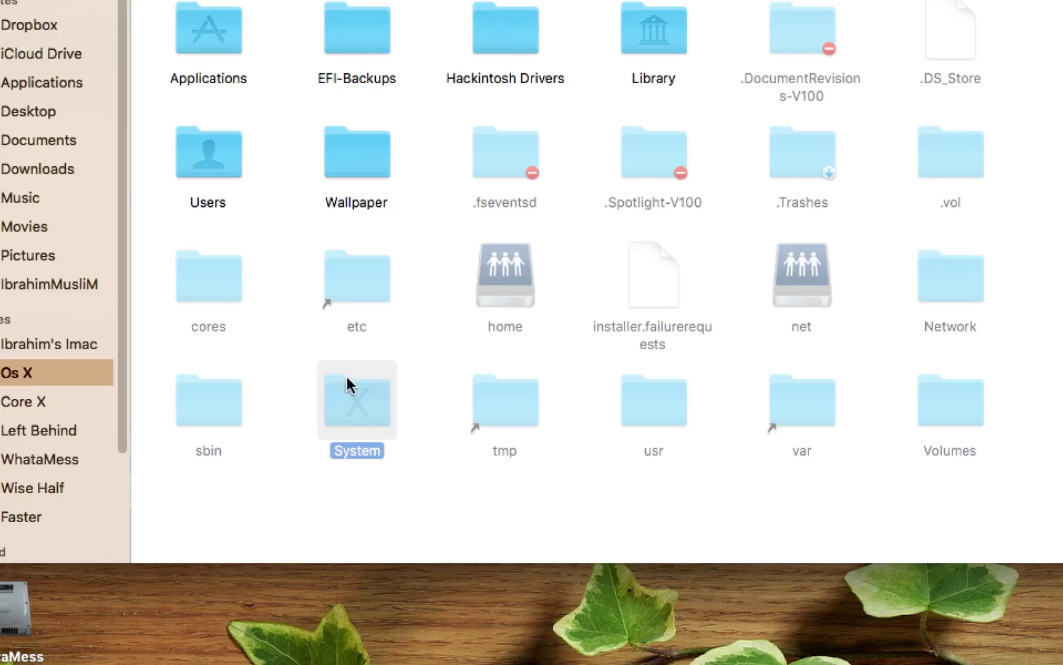
drag(354, 421, 350, 409)
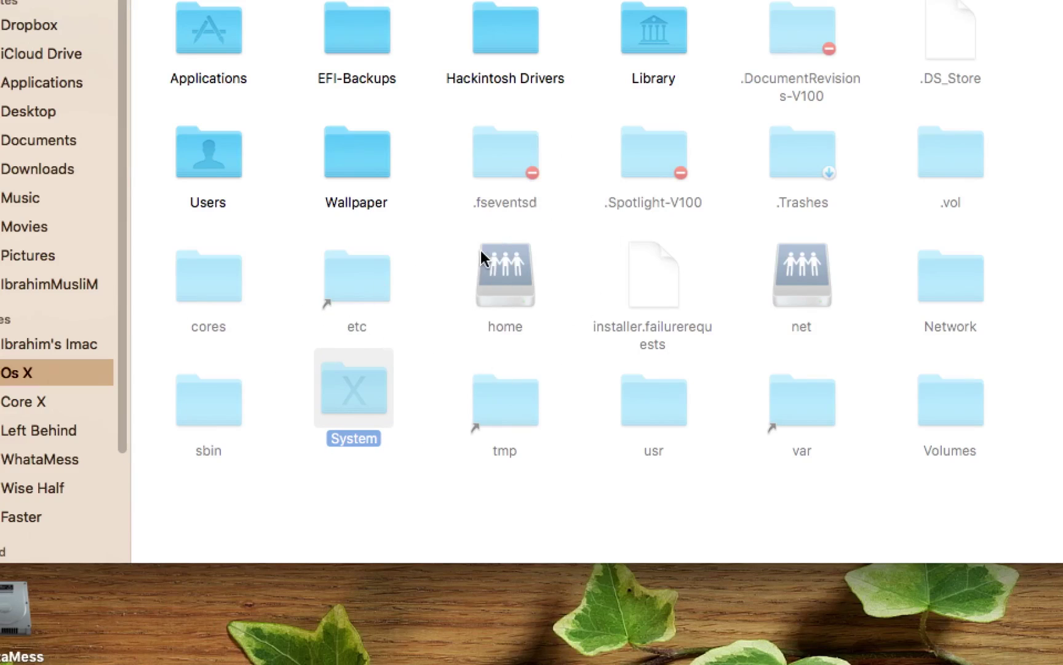
drag(342, 396, 352, 411)
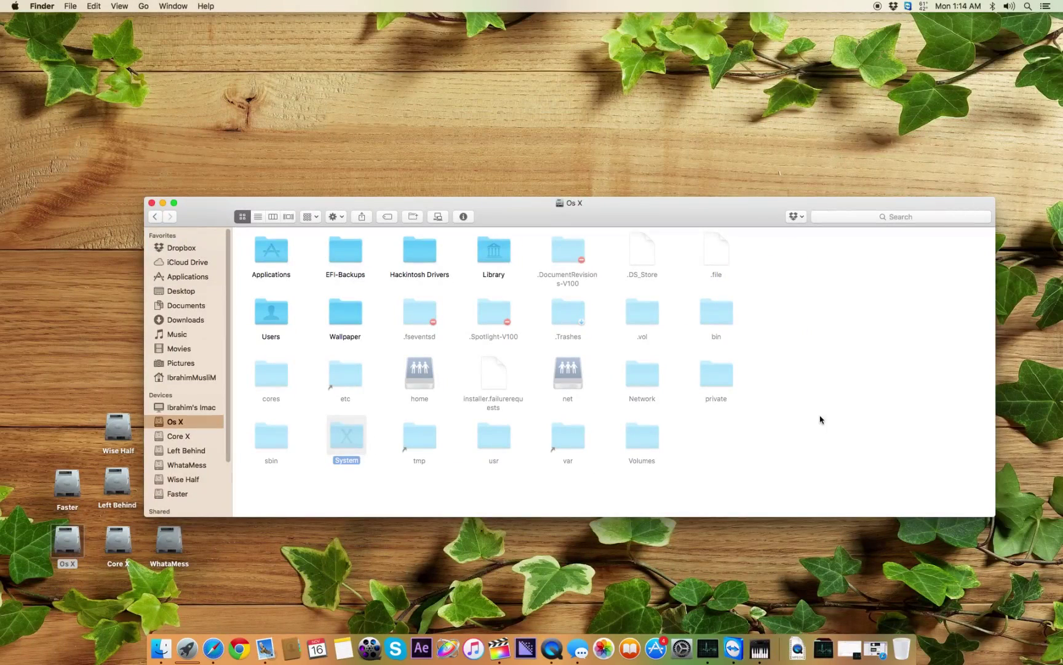
right_click(362, 432)
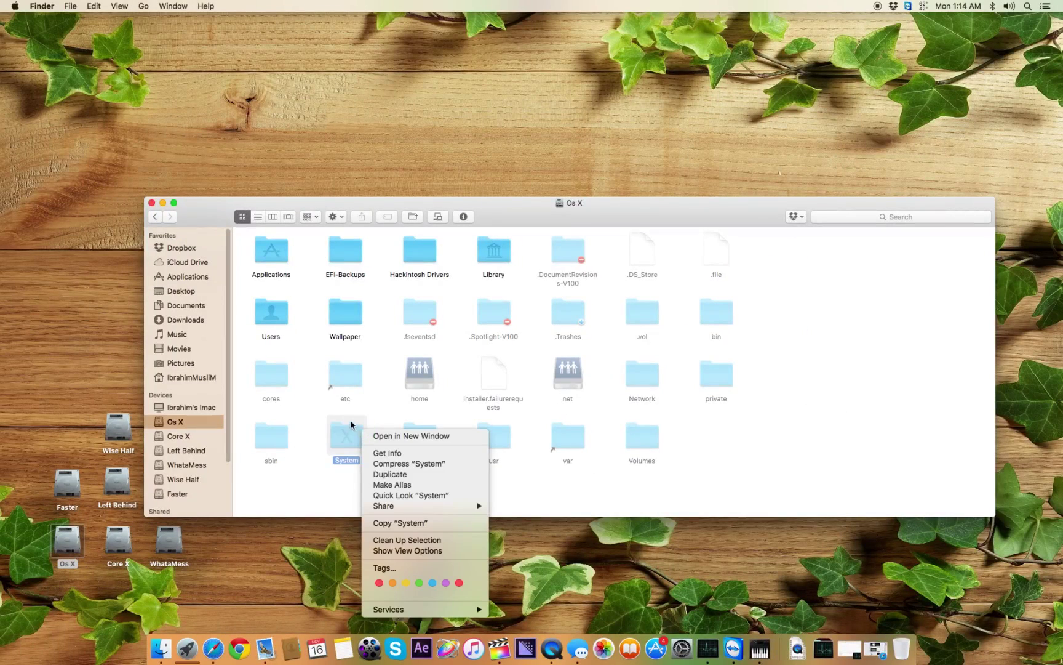
click(341, 406)
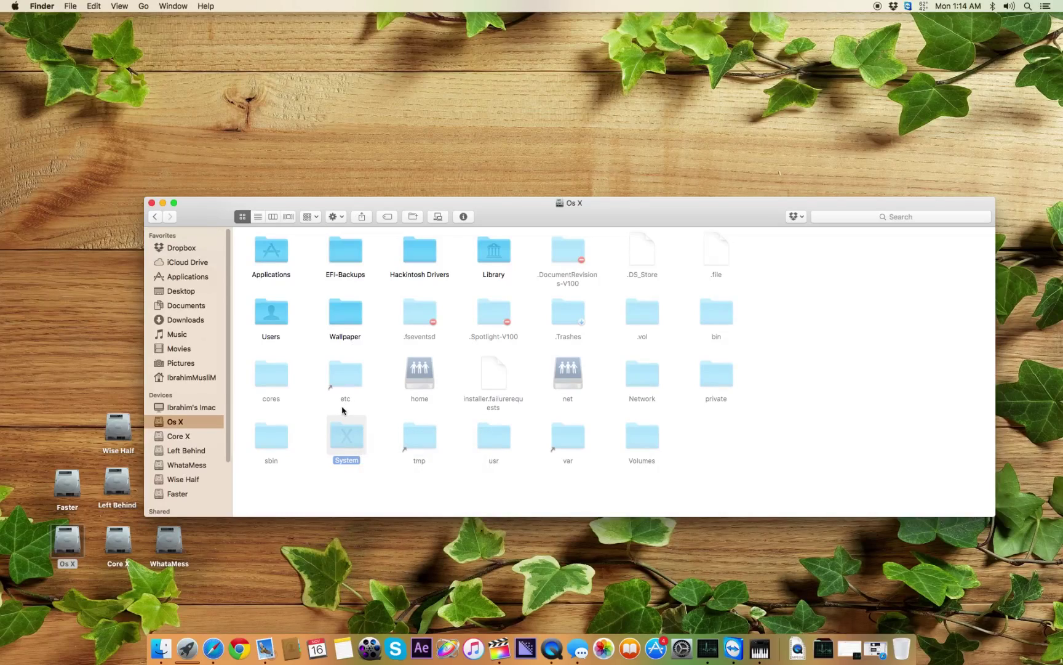
Go to the folder System/Library/Extensions
key(super+shift+g)
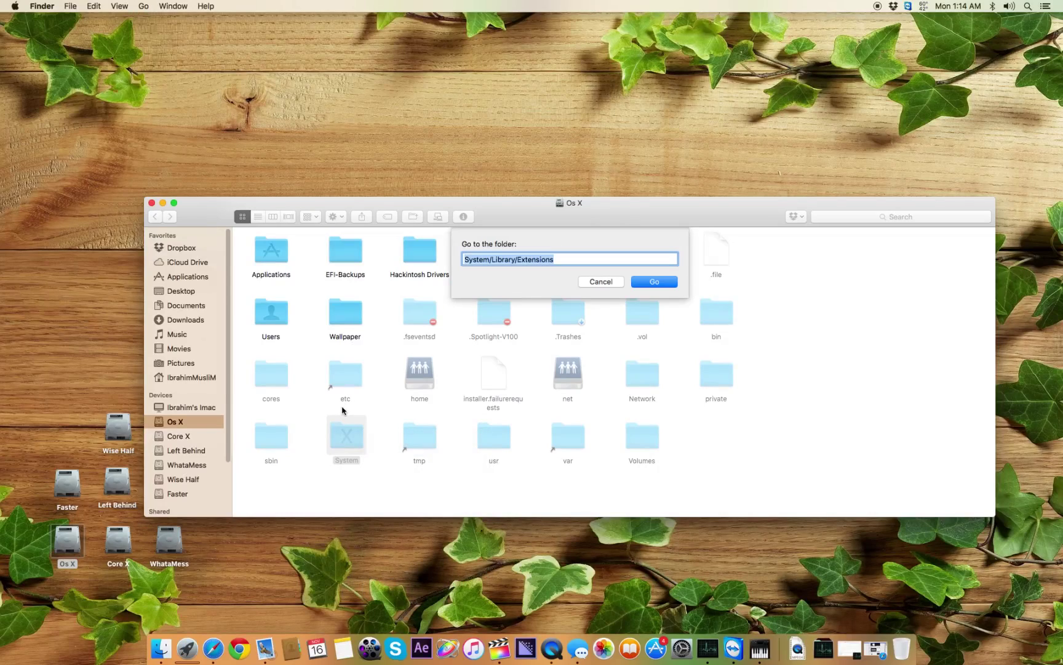
key(Right)
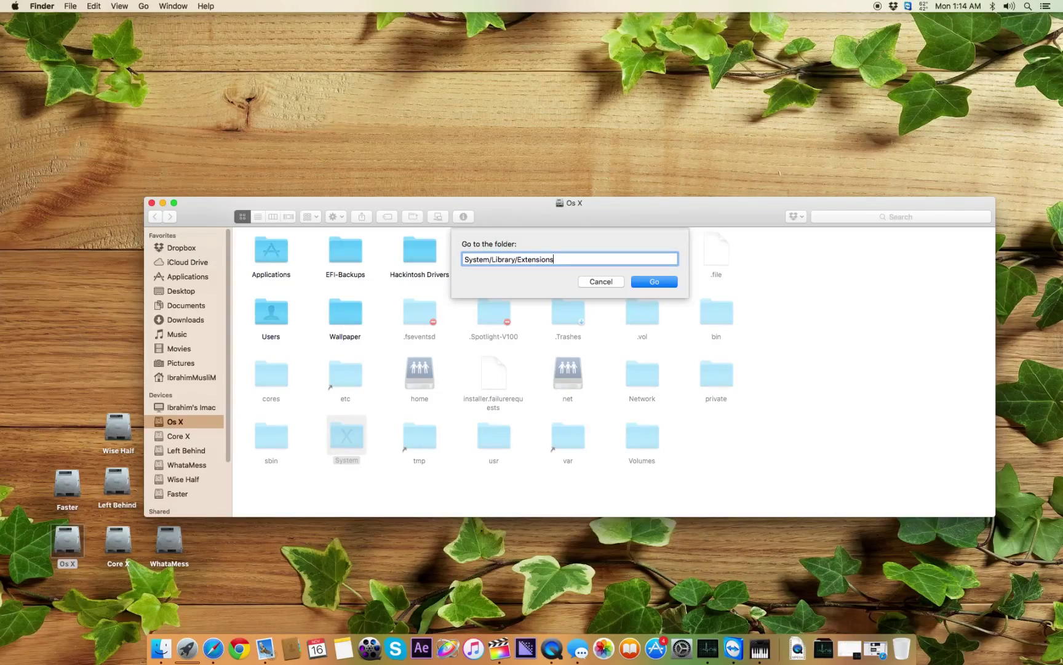
key(Return)
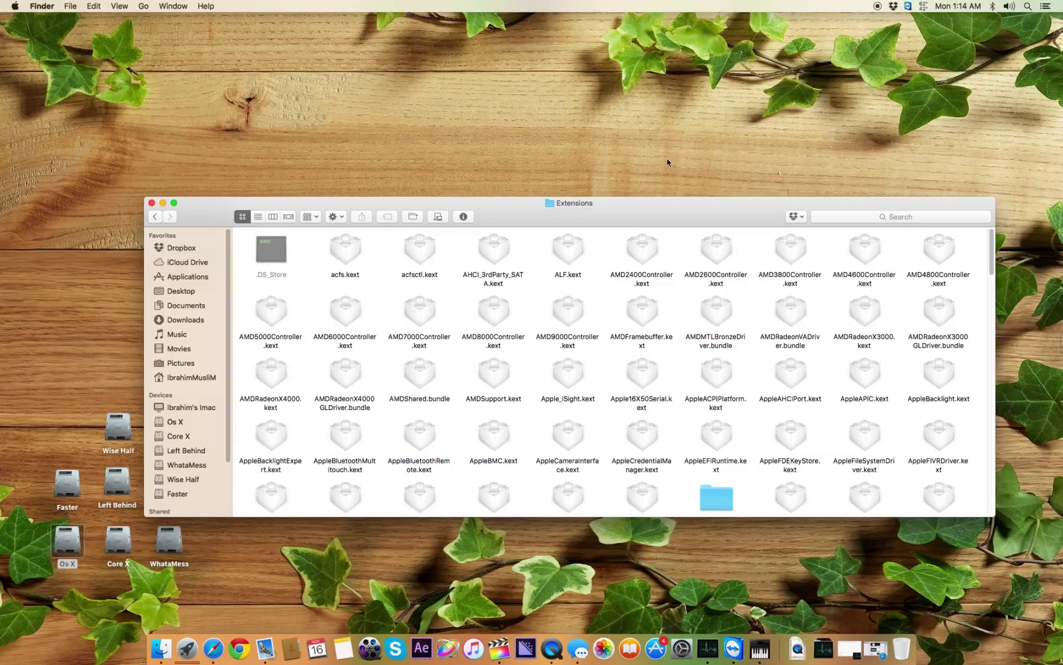
Locate AppleHDA.kext in the Extensions folder and copy it to the desktop as a backup
scroll(671, 370, down, 3)
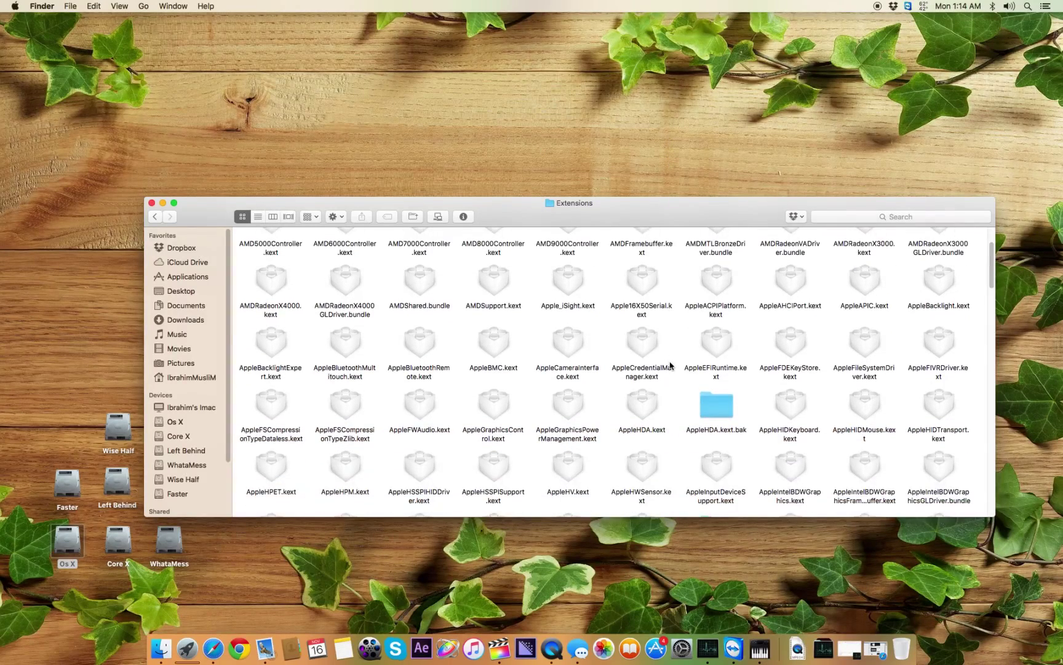
click(641, 397)
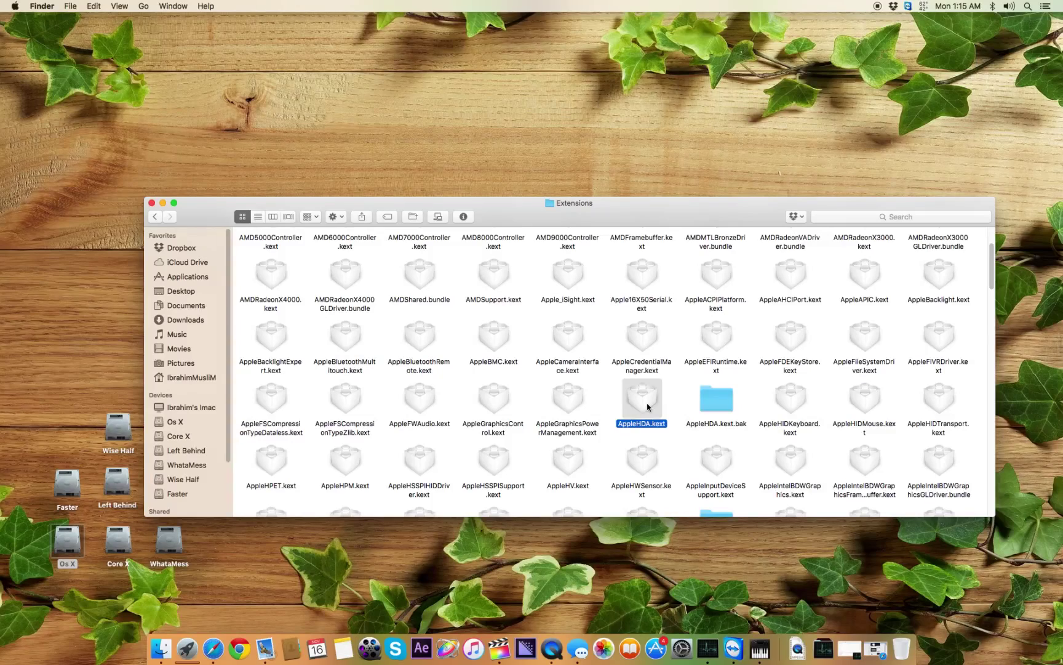
scroll(647, 407, up, 1)
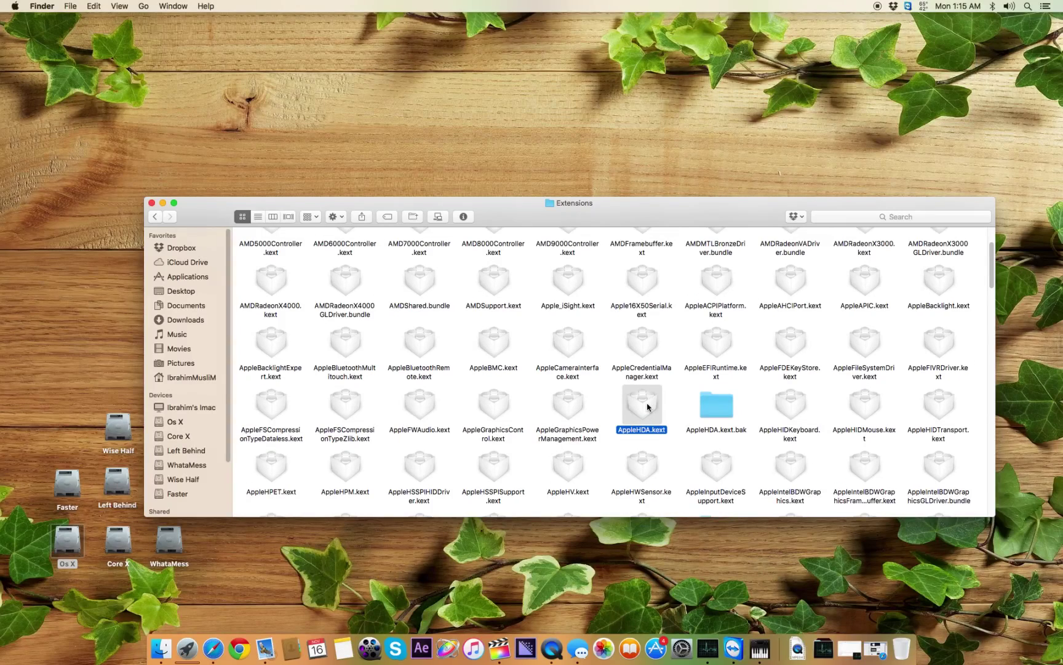
drag(616, 376, 641, 413)
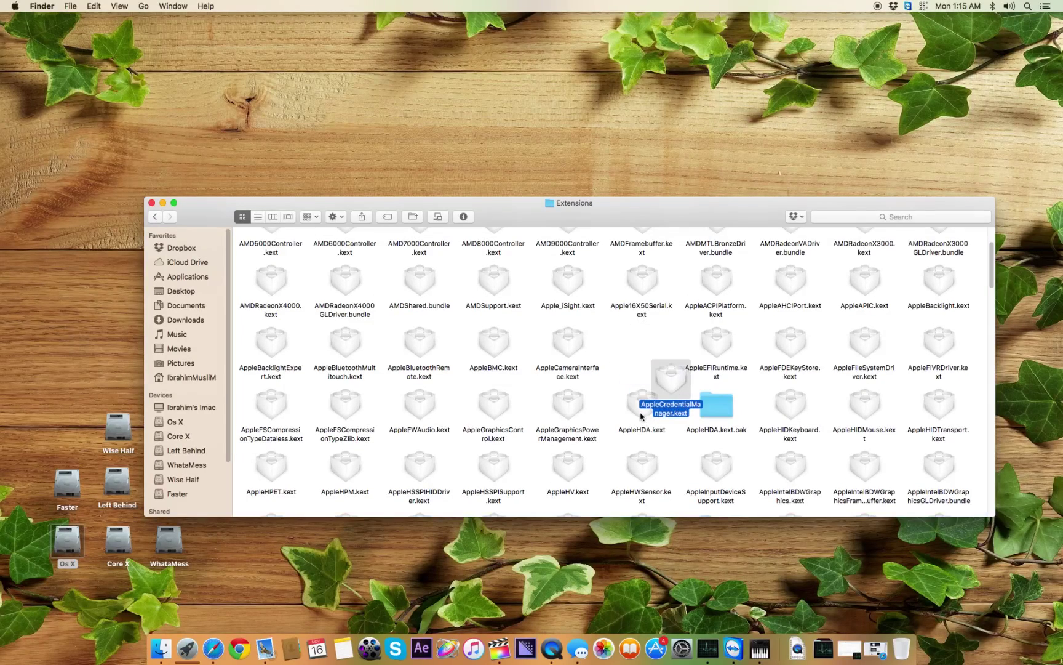
drag(647, 348, 640, 354)
click(644, 401)
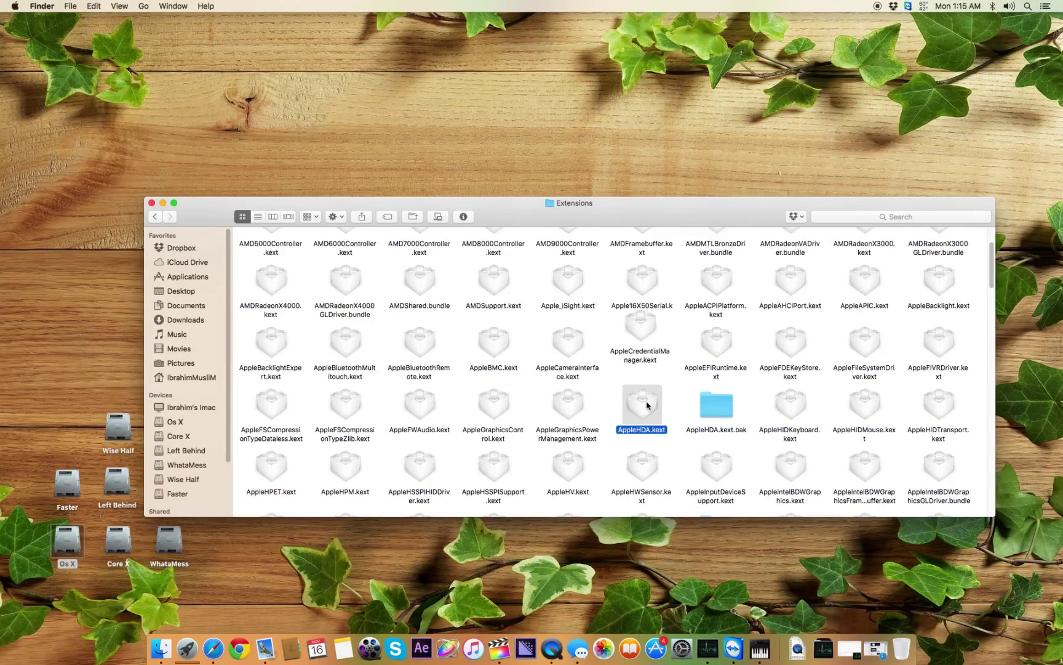
drag(643, 403, 449, 117)
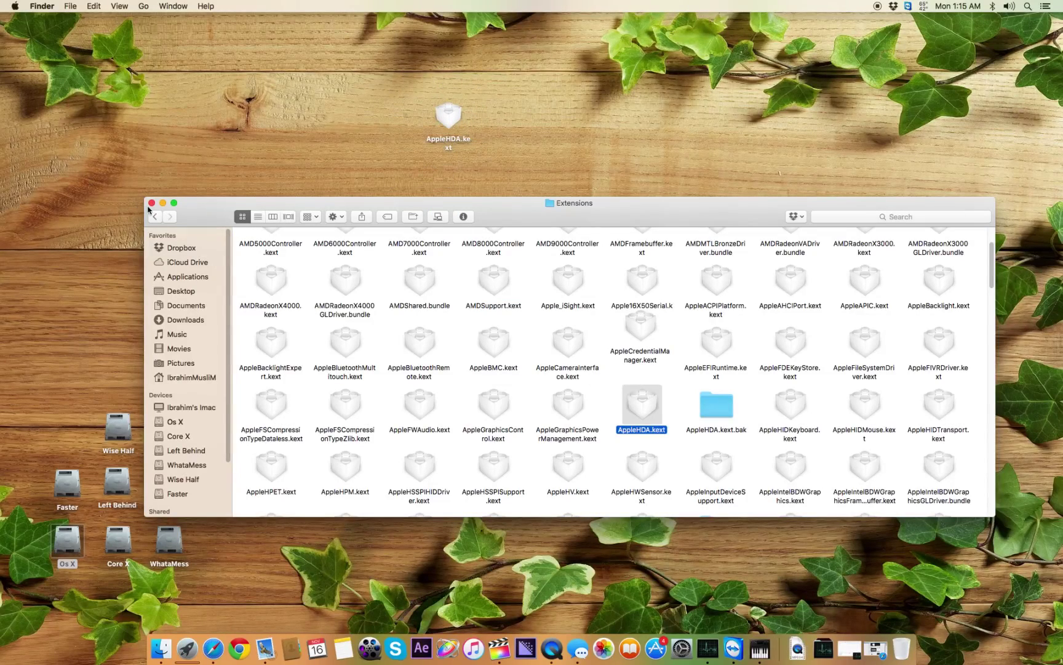
scroll(638, 411, down, 2)
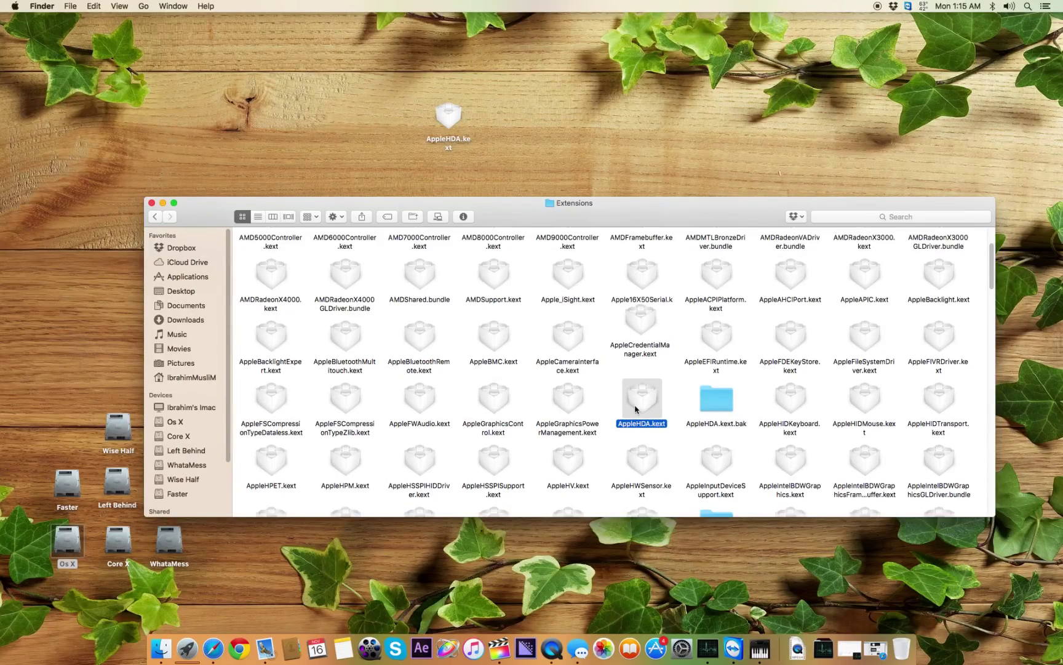
Open the MultiBeast - Yosemite Edition folder, launch MultiBeast and show its Drivers options
key(super+space)
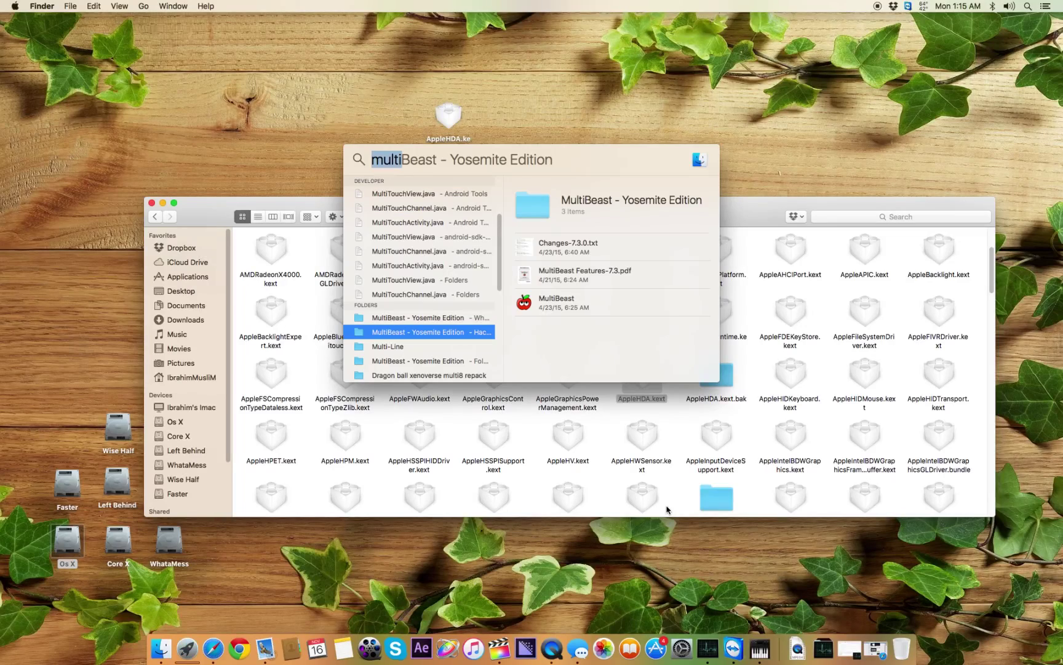
key(Return)
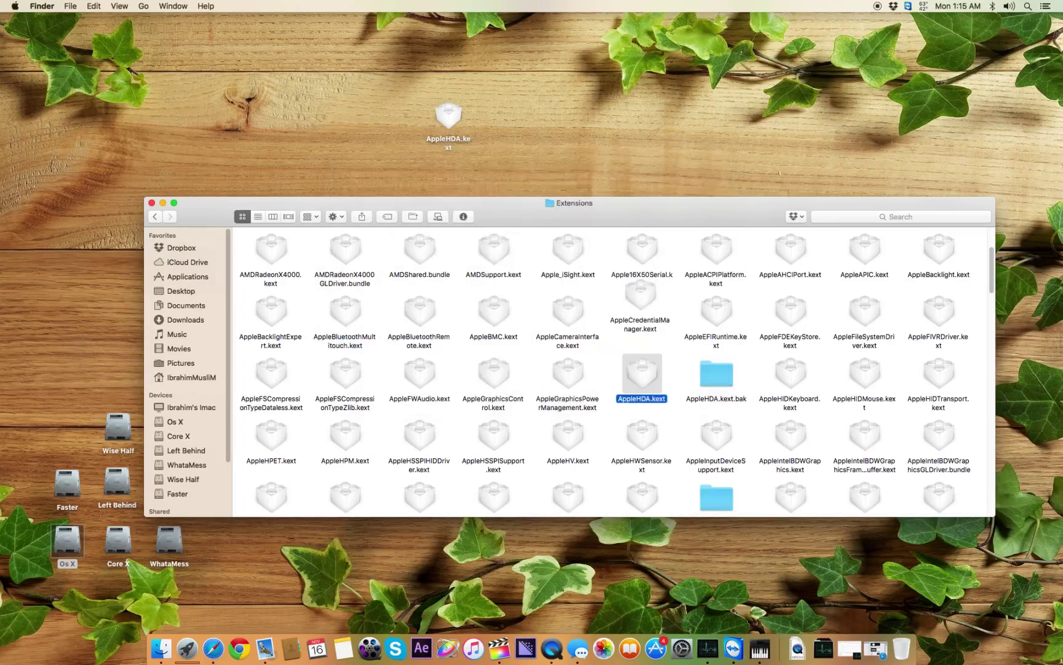
right_click(541, 195)
click(540, 194)
double_click(545, 198)
click(363, 188)
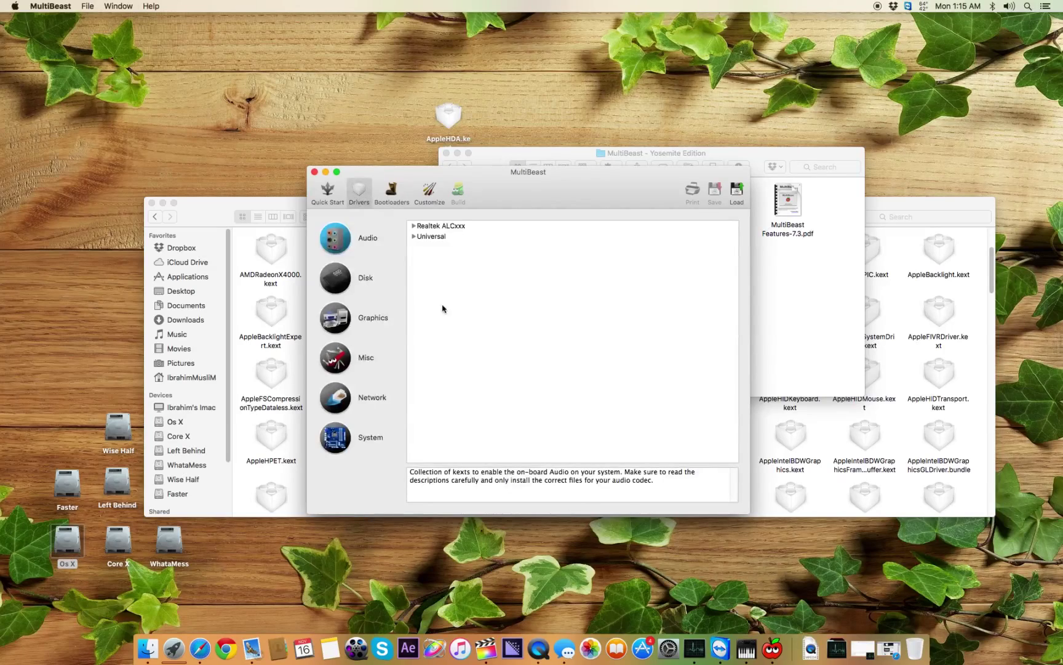
Expand the Realtek ALCxxx audio drivers and their Optional HDAEnabler group
click(412, 224)
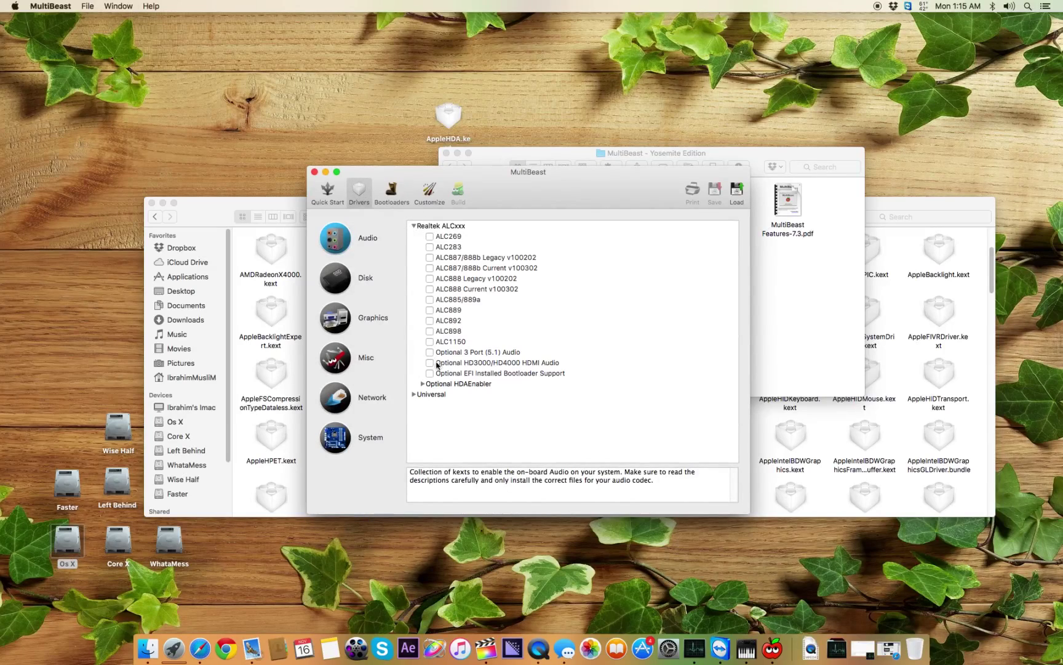
click(422, 384)
click(463, 385)
click(462, 387)
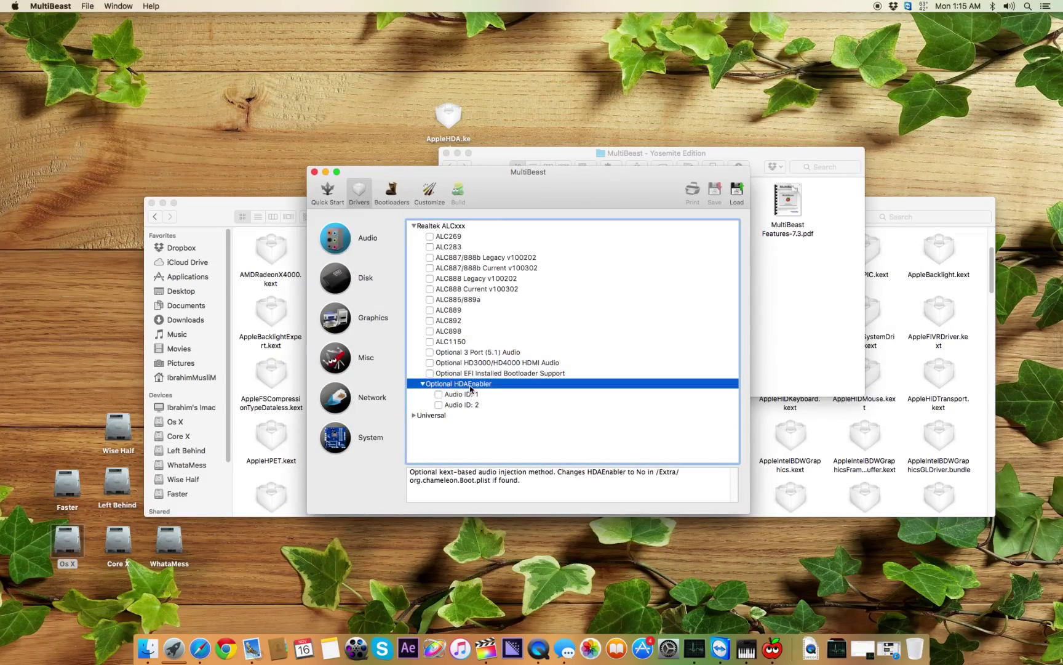
Try Audio ID: 1 and Audio ID: 2 alternately under Optional HDAEnabler to compare their descriptions
click(439, 395)
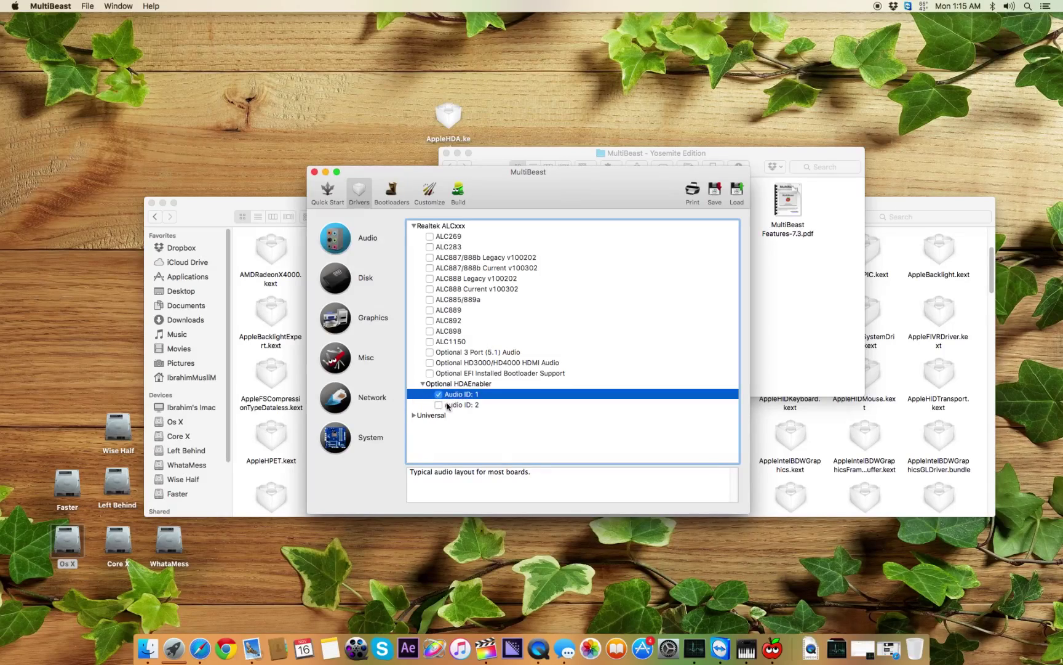
click(447, 405)
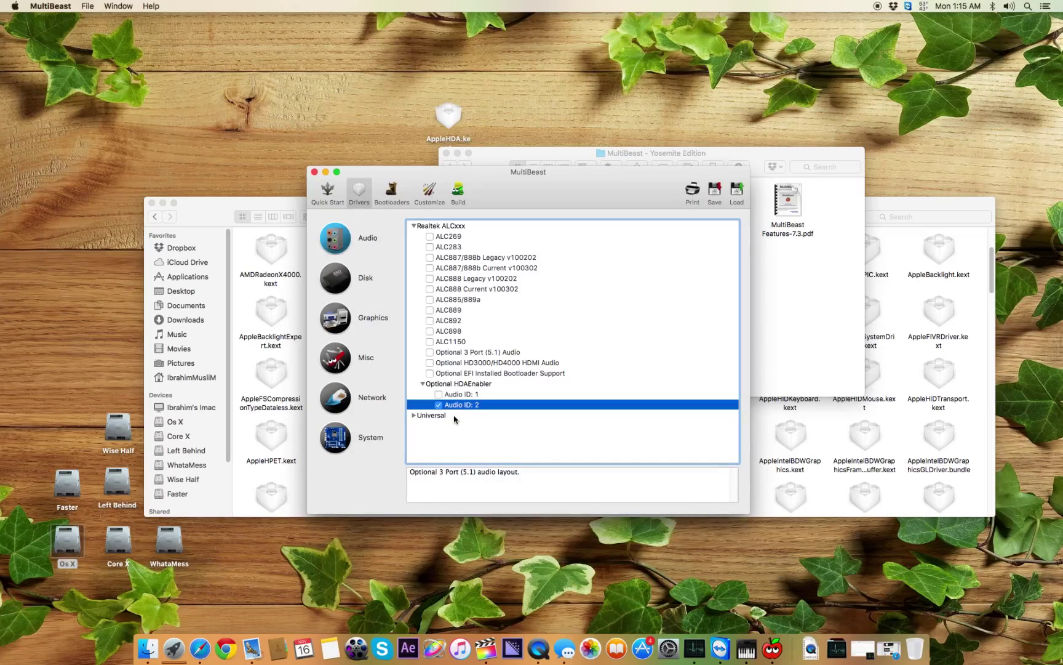
click(475, 385)
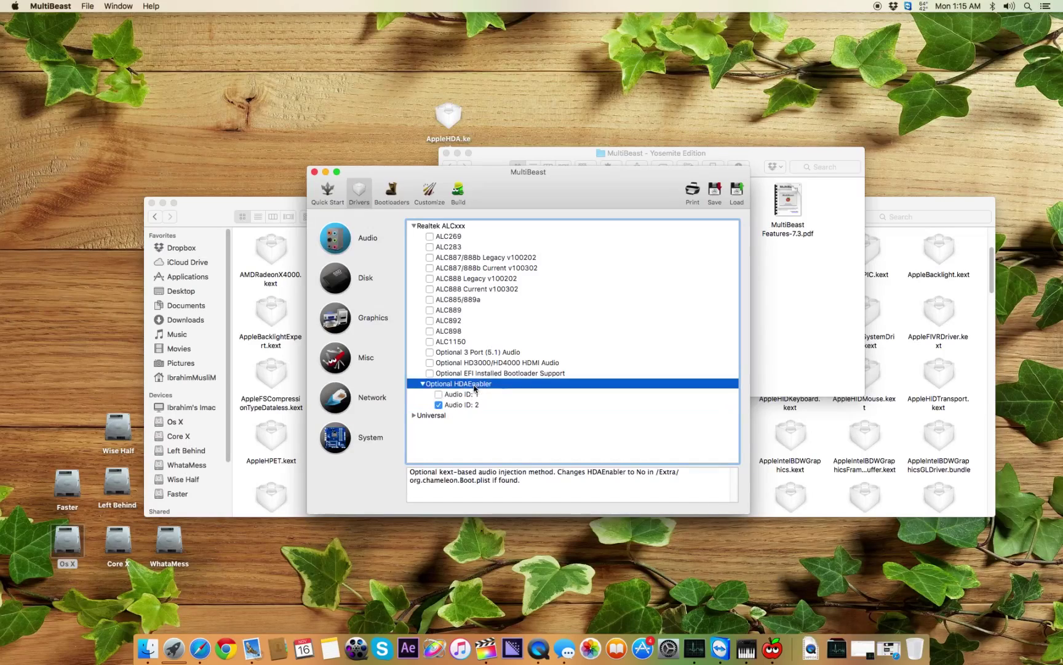
click(470, 395)
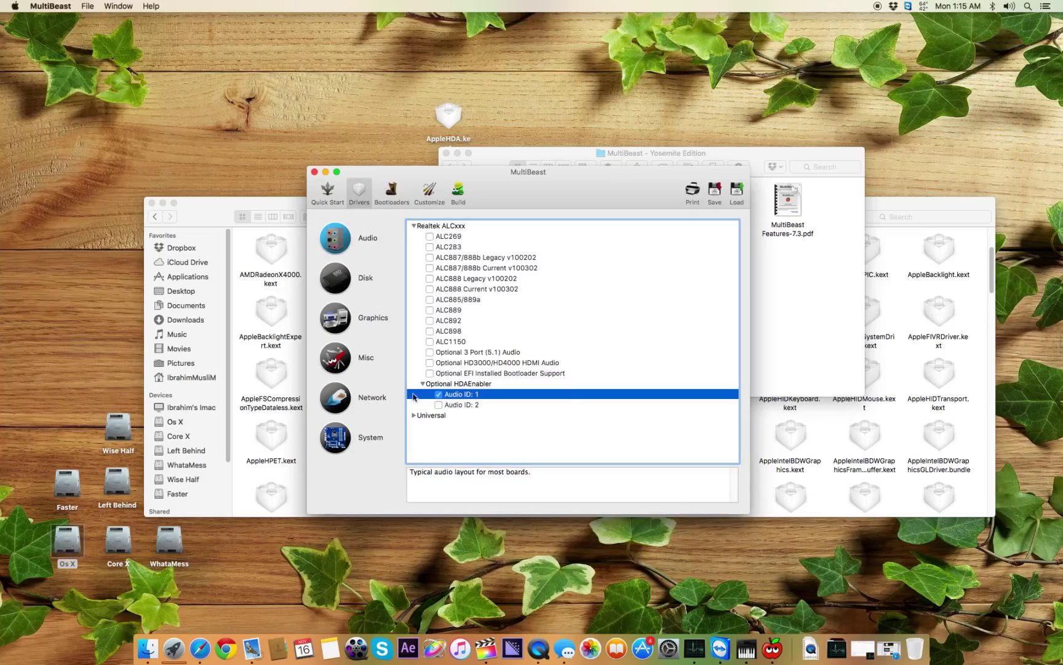
click(454, 405)
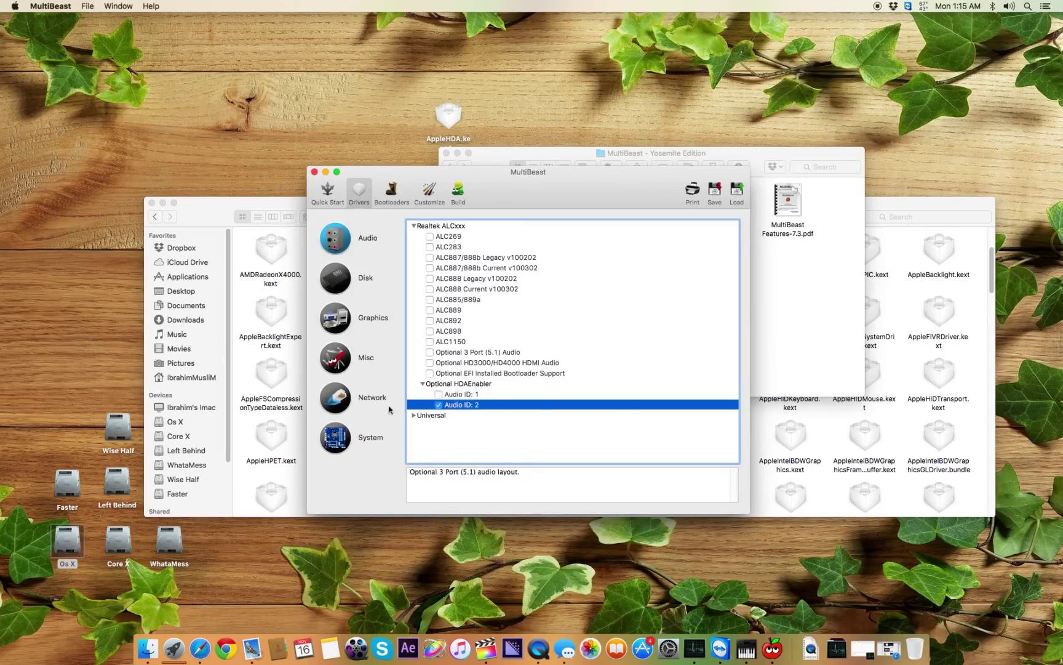
click(471, 394)
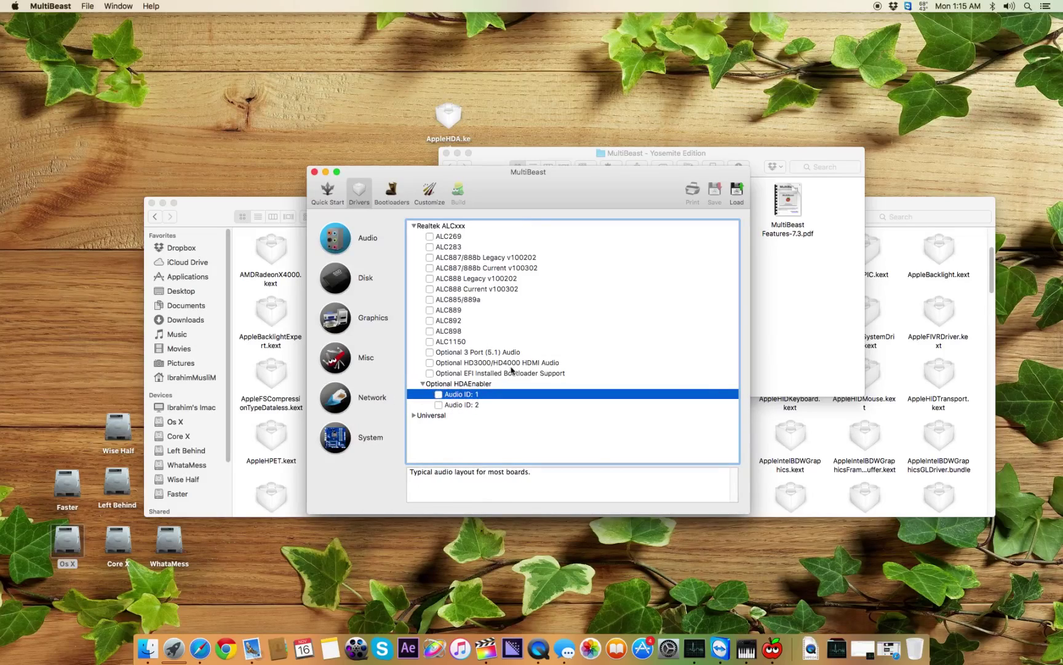
Select Audio ID: 1, ALC1150 and Optional EFI Installed Bootloader Support, and close MultiBeast without building
click(438, 394)
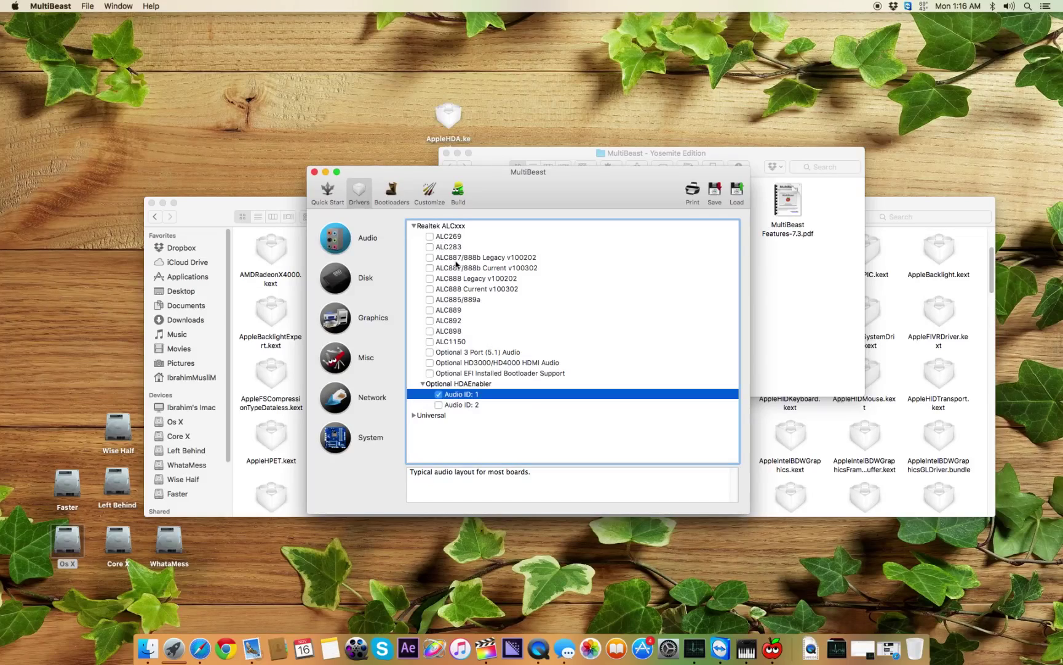
click(430, 342)
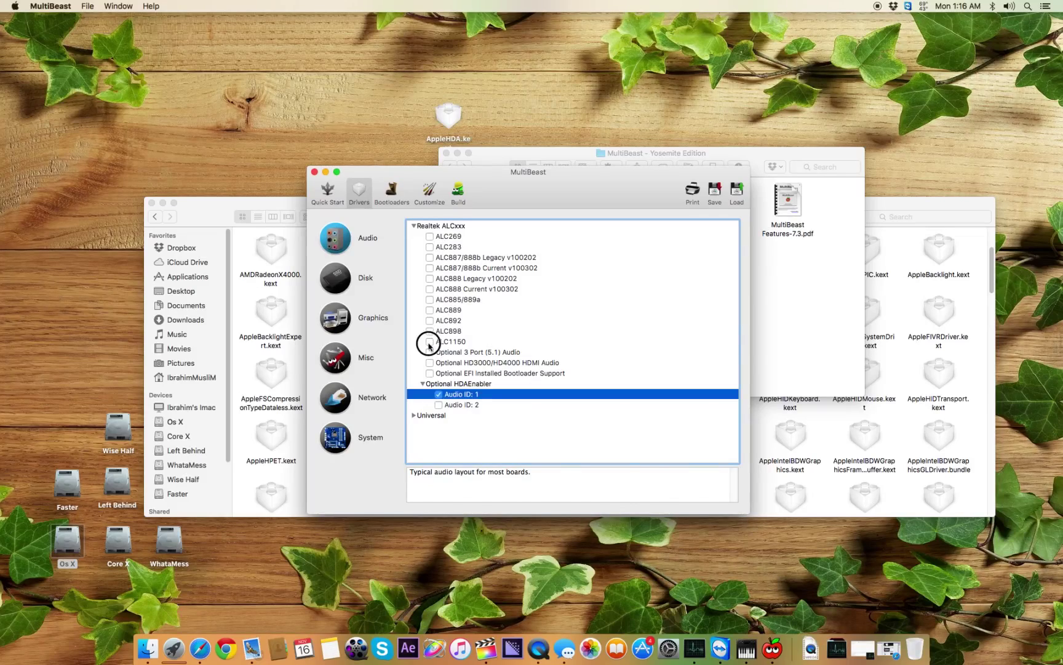
click(439, 394)
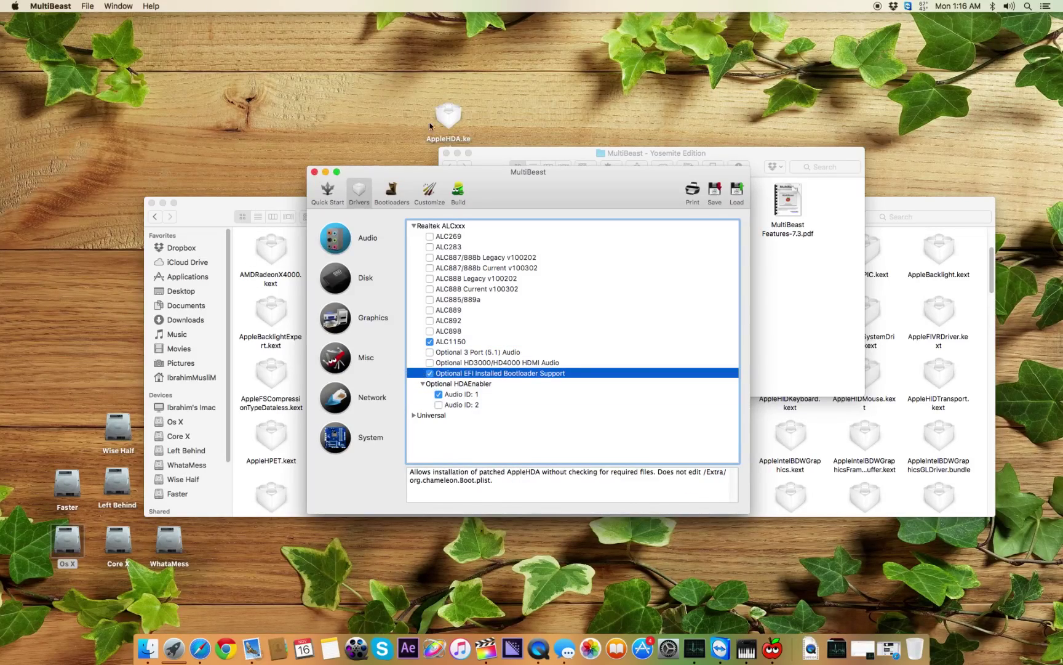
click(315, 173)
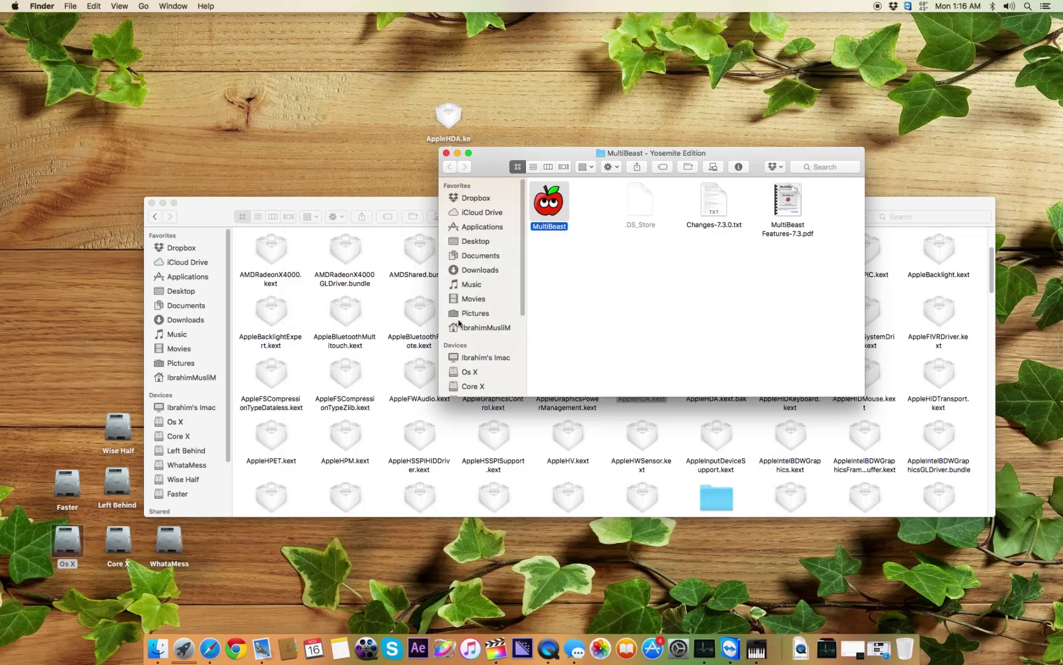
Search the Extensions folder for HDA
click(439, 405)
click(640, 378)
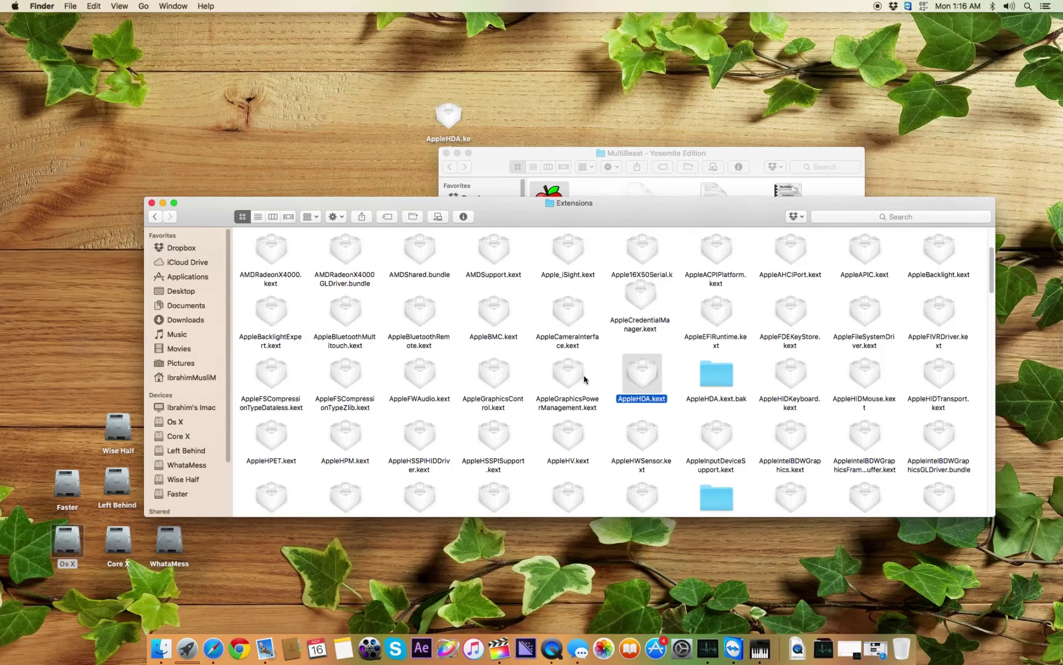
text(ex)
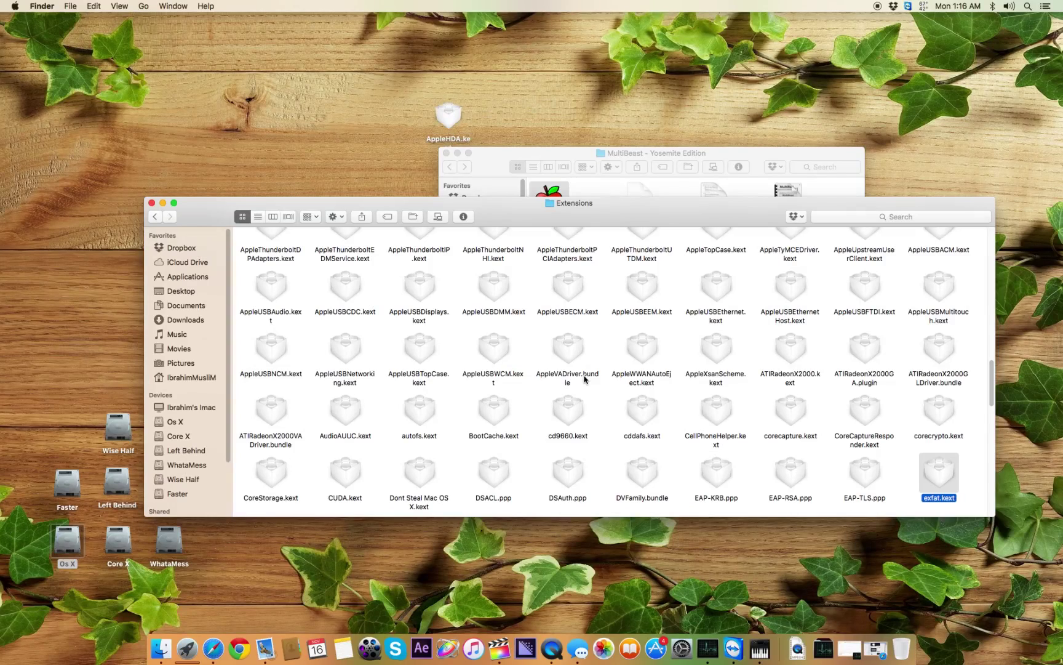
click(873, 216)
text(H)
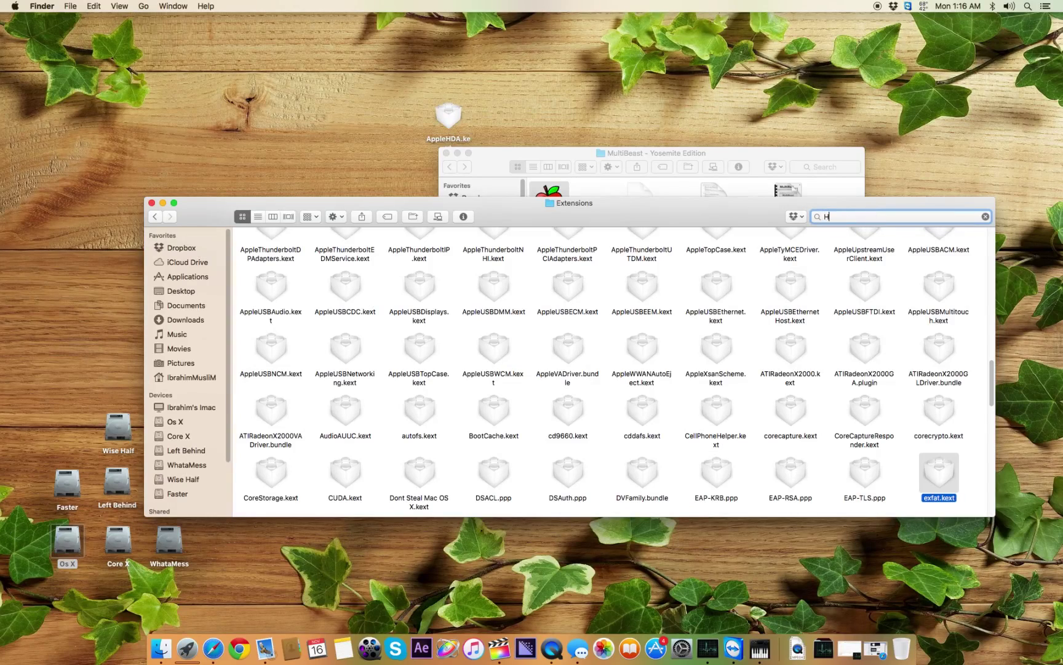
text(DA)
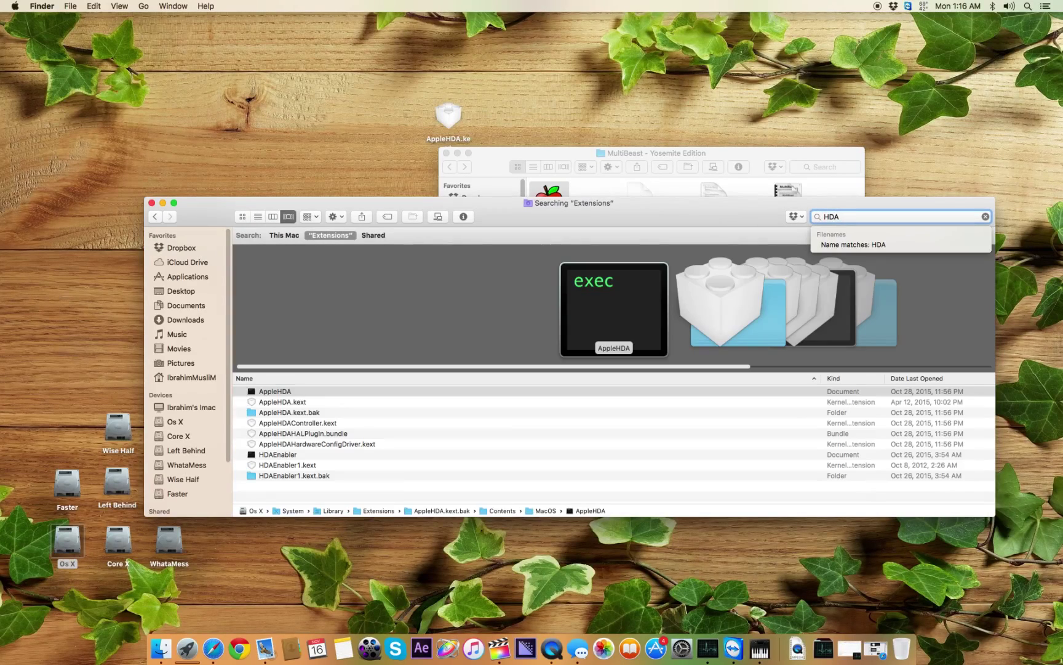
Copy HDAEnabler1.kext from the search results to the desktop and close both the Extensions and MultiBeast folder windows
click(294, 465)
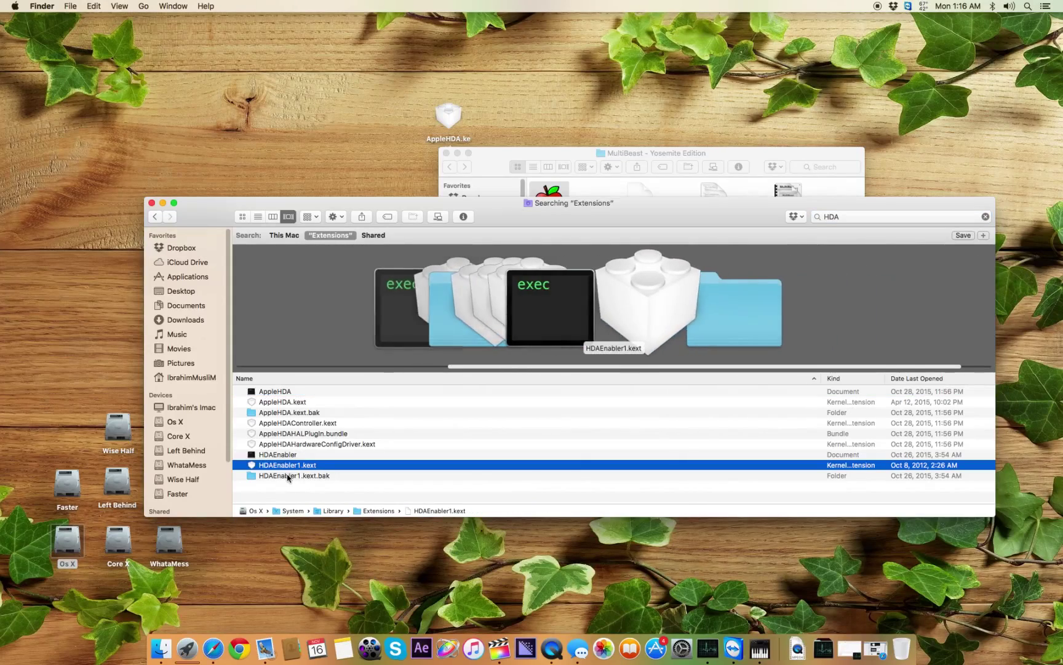
drag(284, 466, 384, 130)
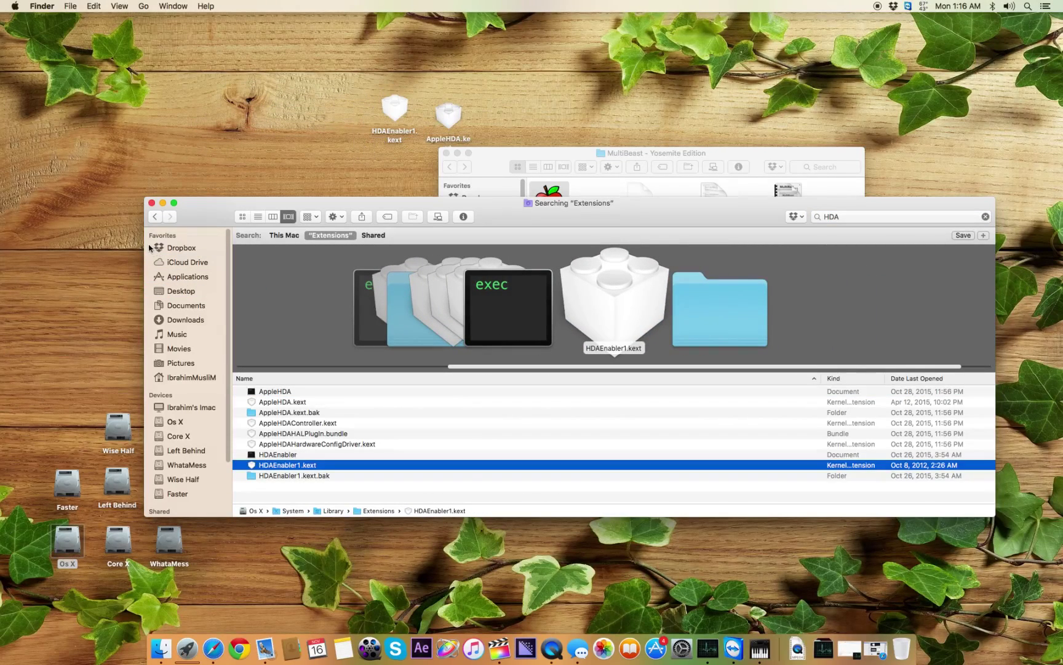
click(152, 202)
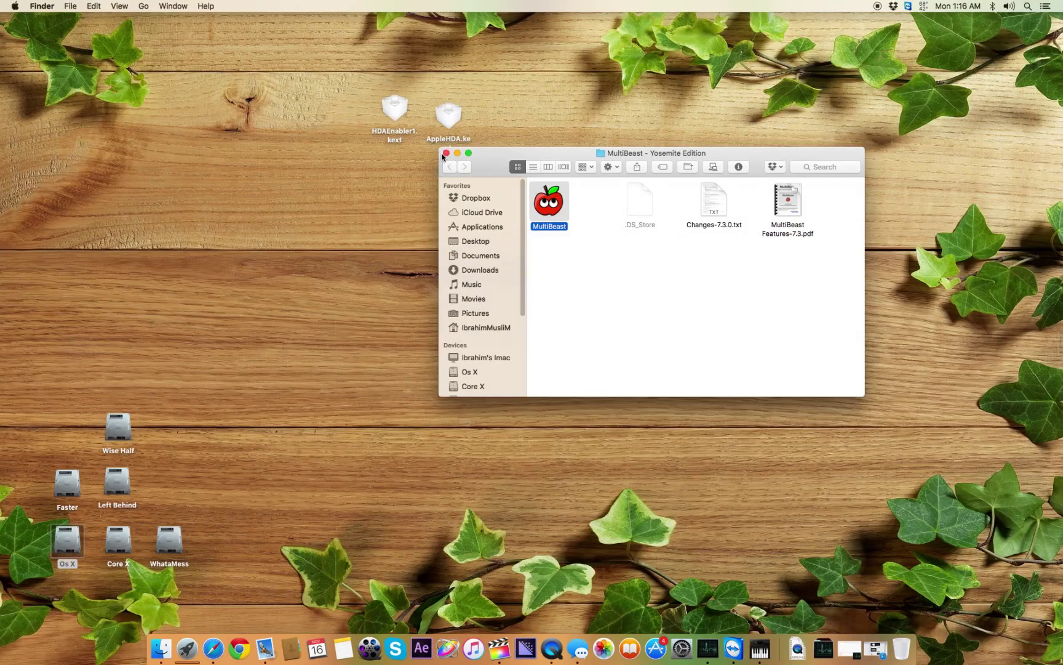
click(446, 153)
Launch Clover Configurator and reposition its window so the desktop kexts stay visible
key(super+space)
text(clo)
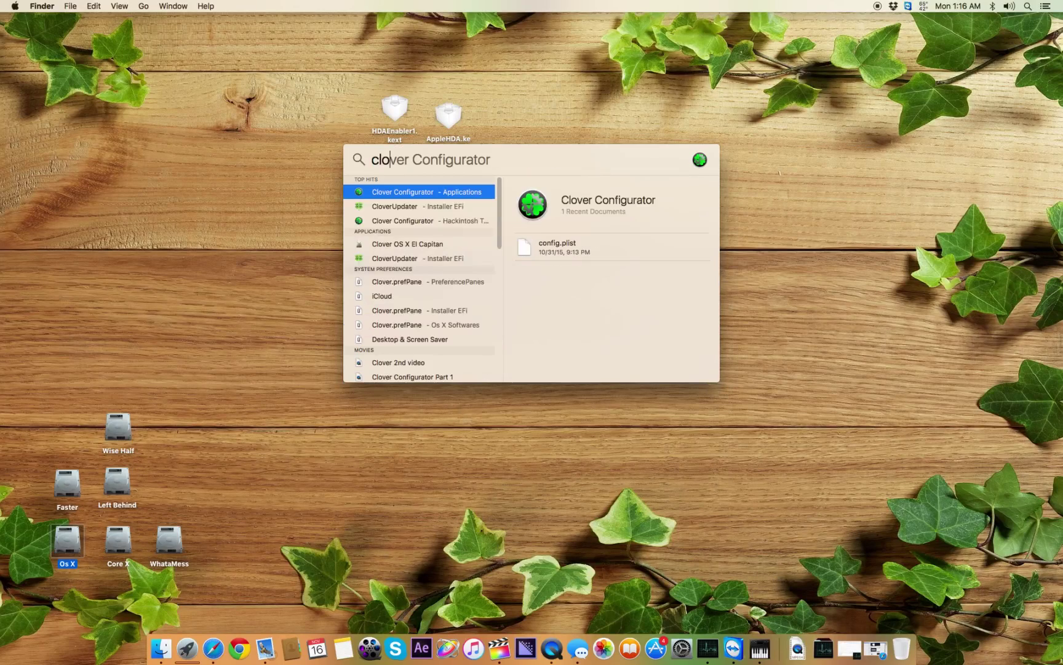
key(Return)
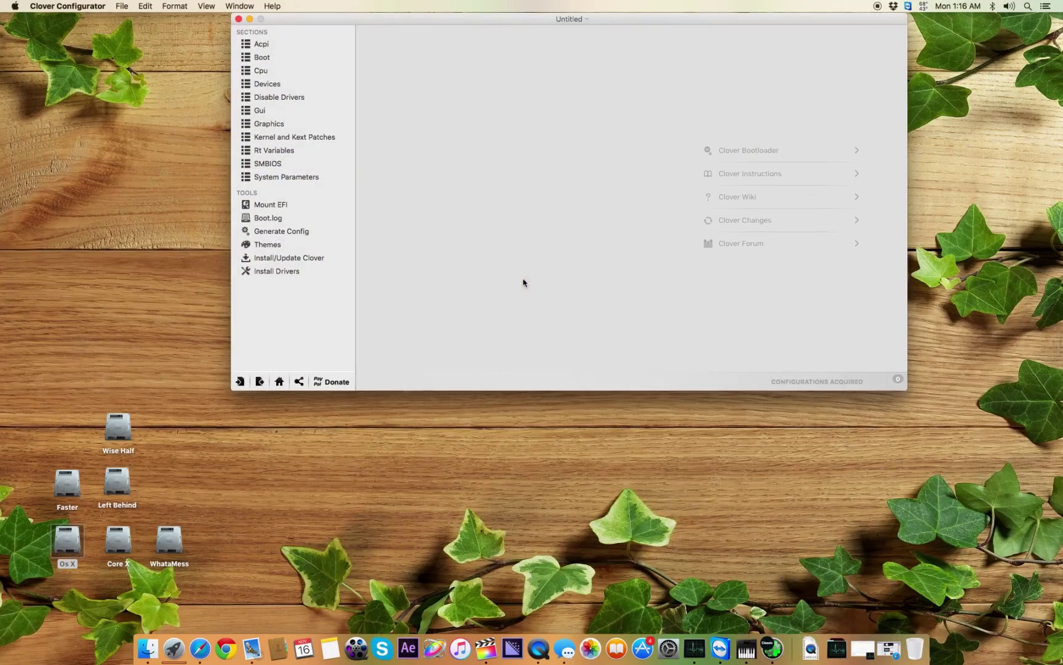
click(546, 19)
drag(546, 19, 531, 159)
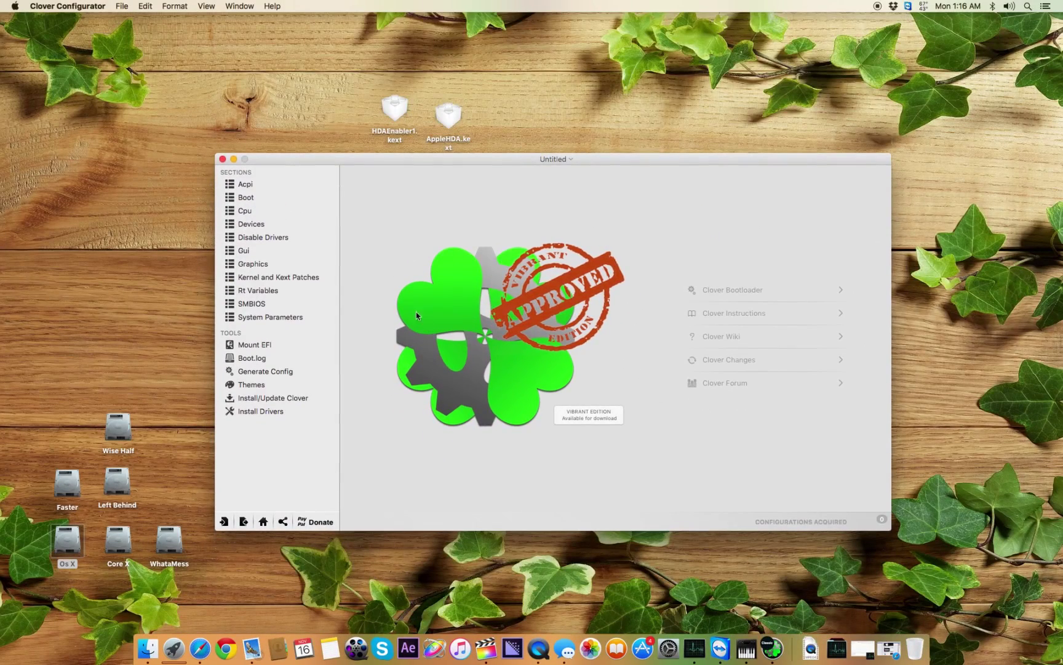
Mount the EFI partition disk0s1 of the boot disk and close Clover Configurator's window
click(286, 346)
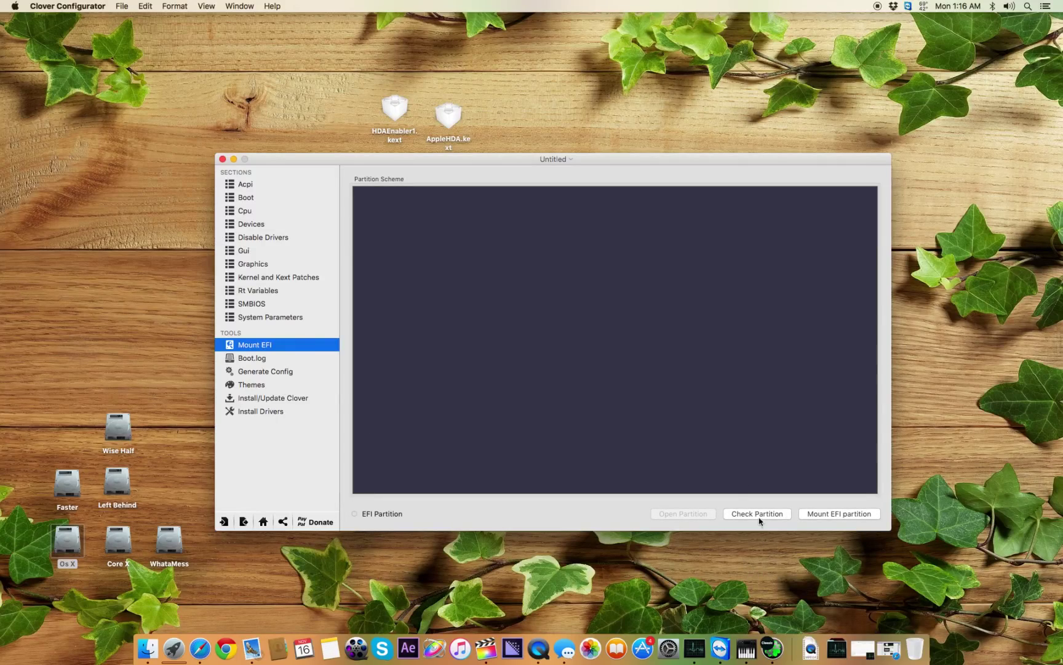
click(758, 515)
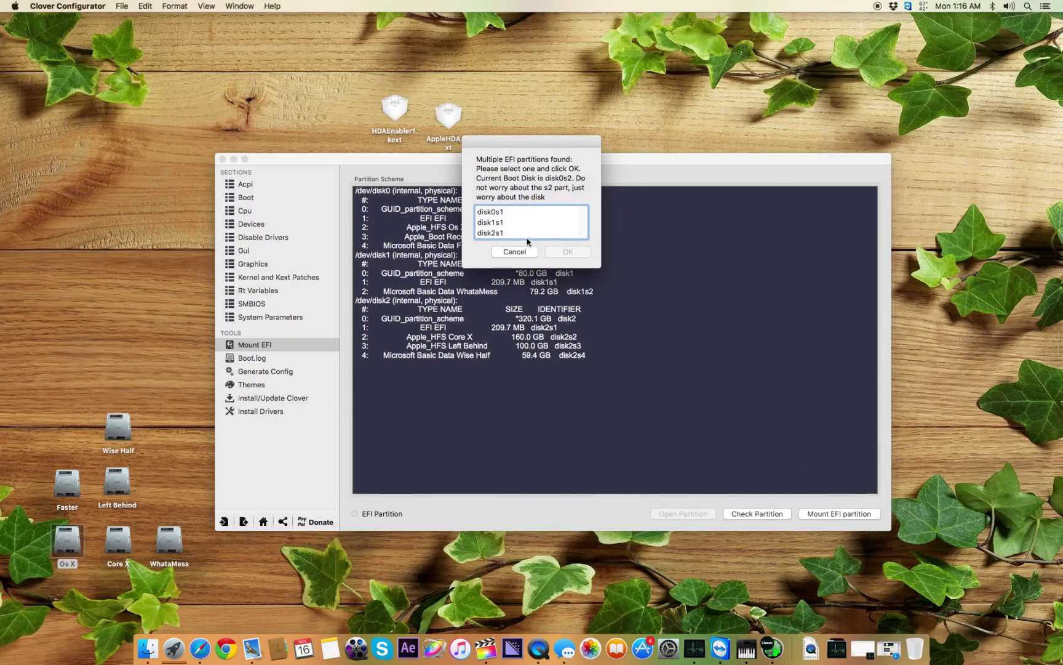
drag(536, 149, 724, 201)
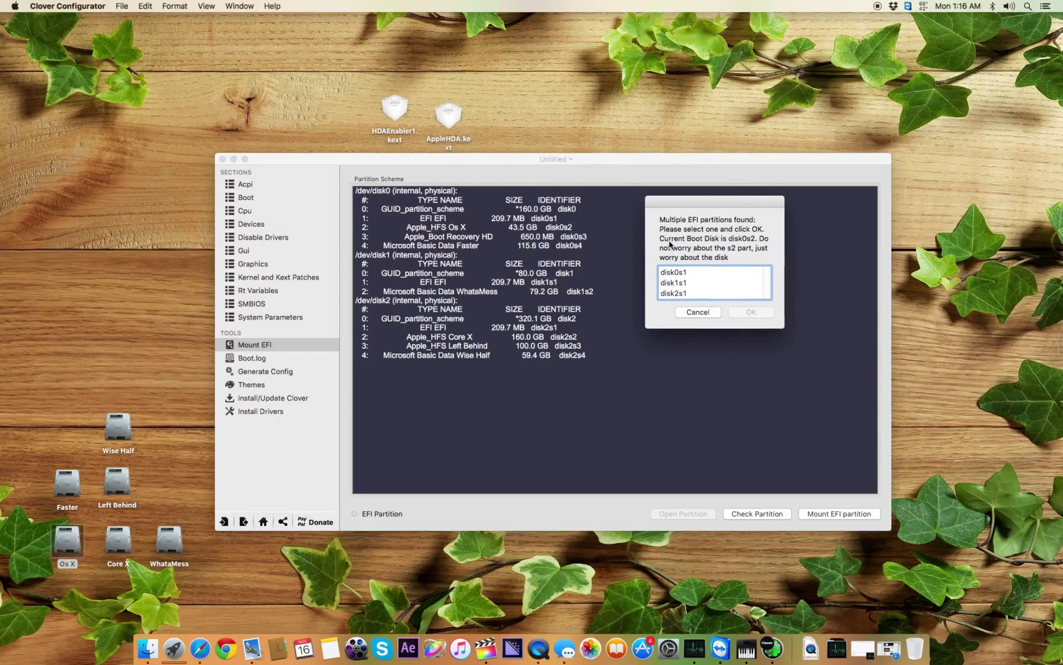
click(681, 272)
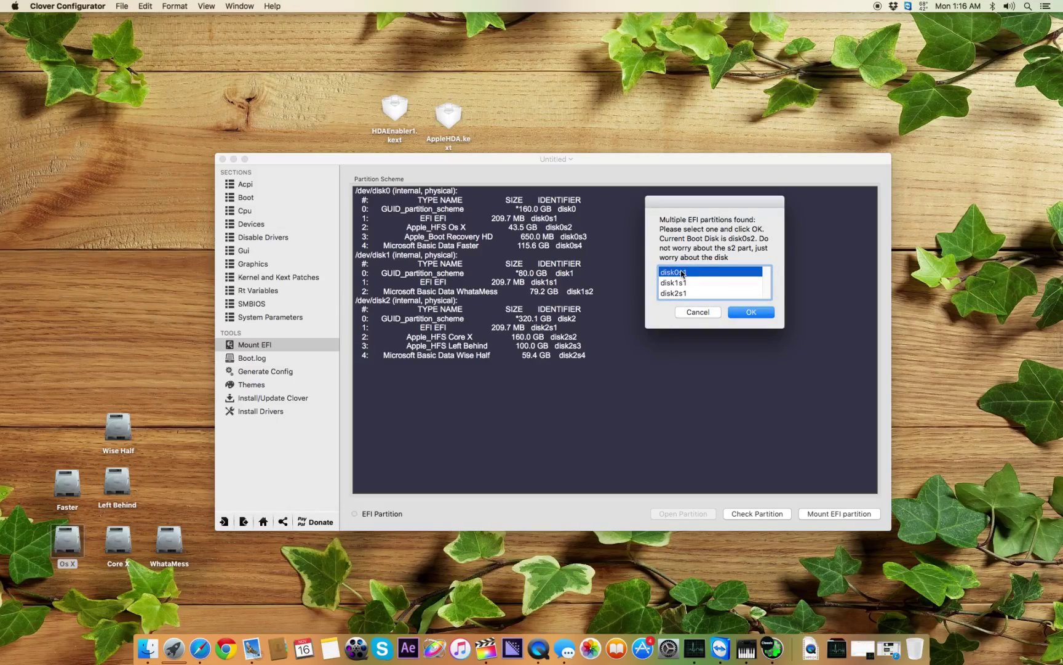
key(Return)
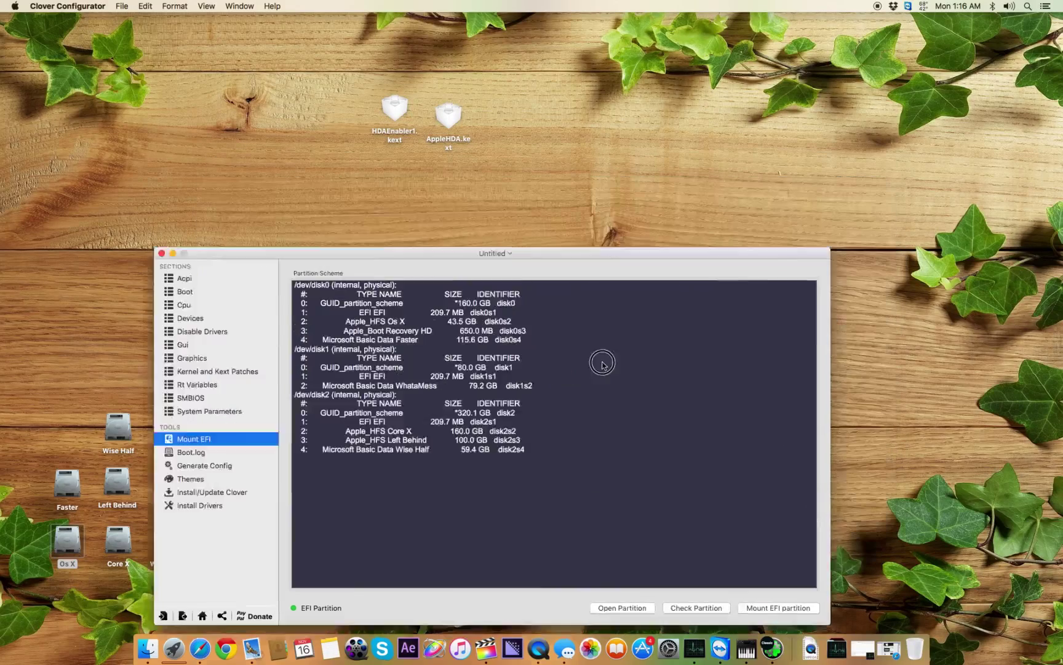
drag(763, 167, 646, 237)
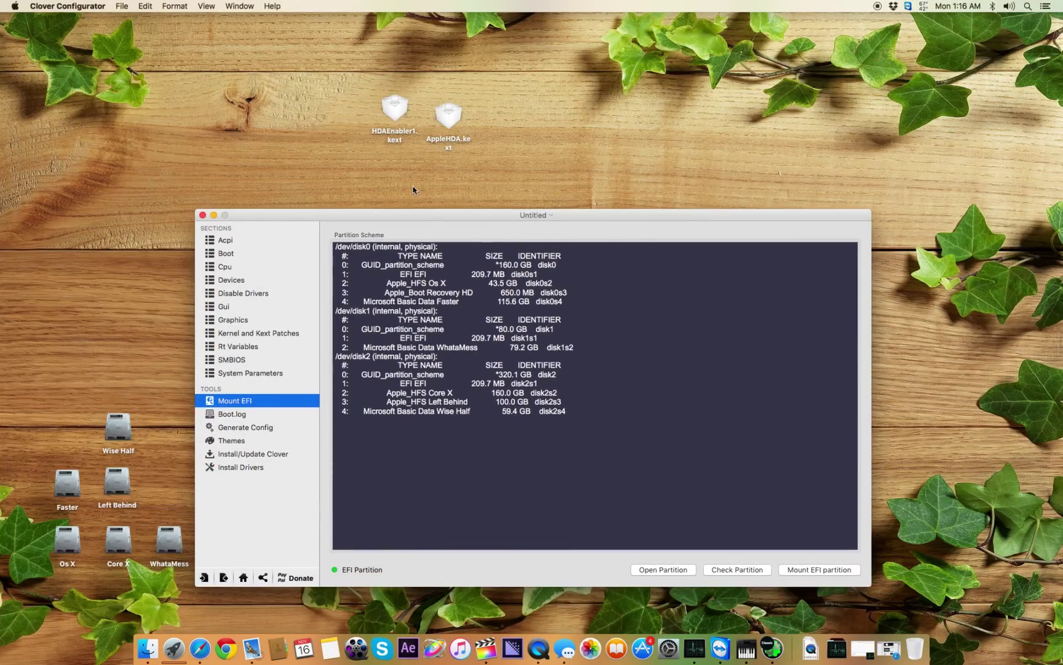
click(204, 214)
Open the mounted EFI drive and go to EFI > CLOVER > kexts > 10.11
double_click(752, 312)
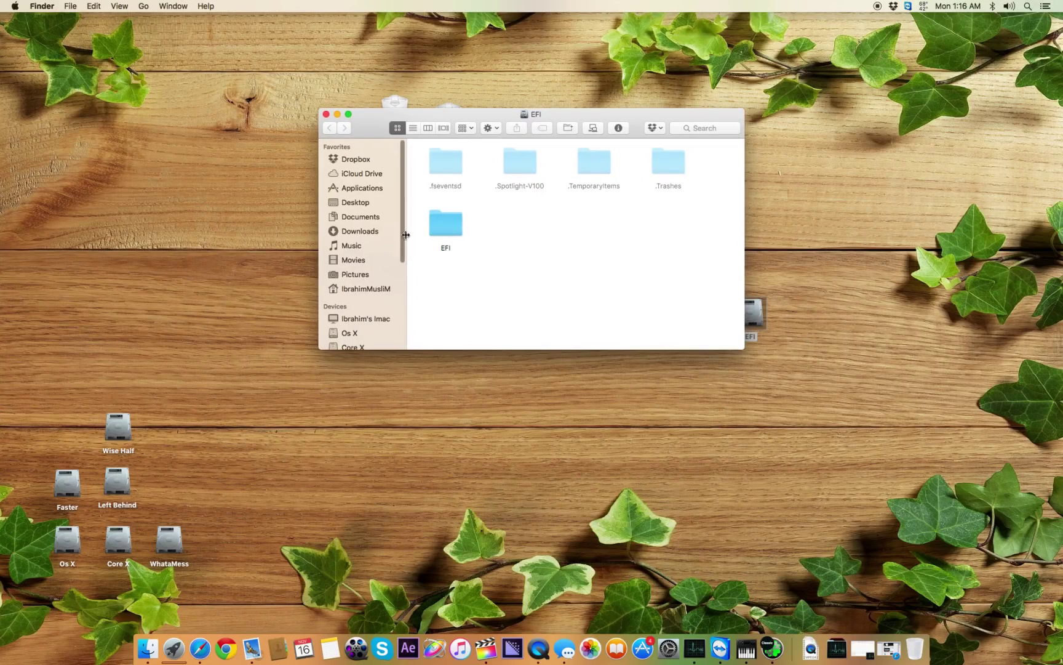
double_click(445, 223)
double_click(585, 178)
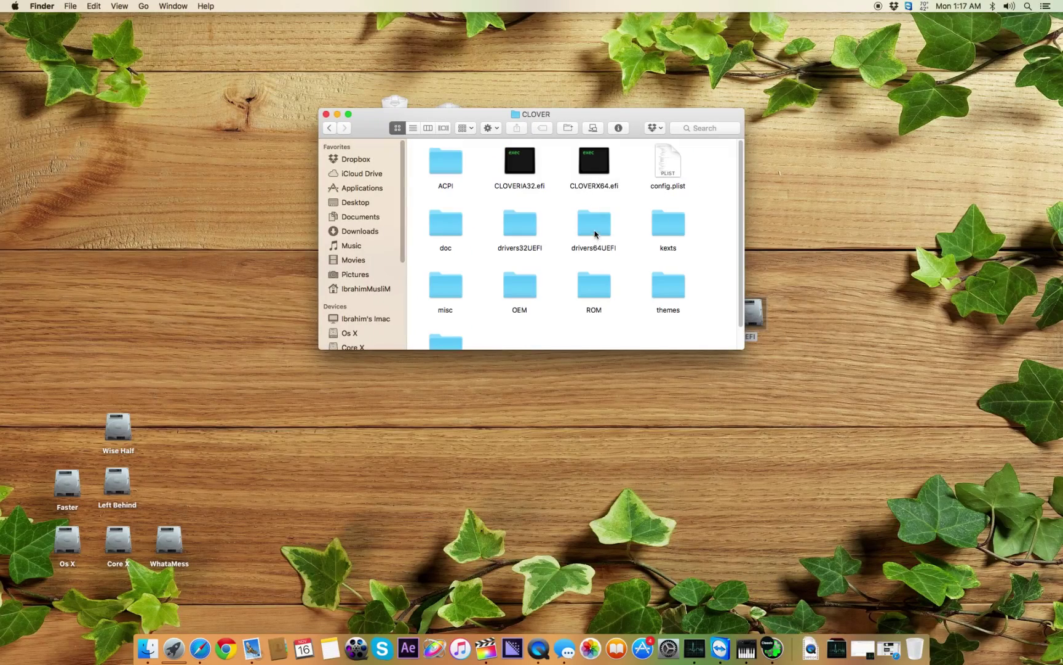
double_click(669, 224)
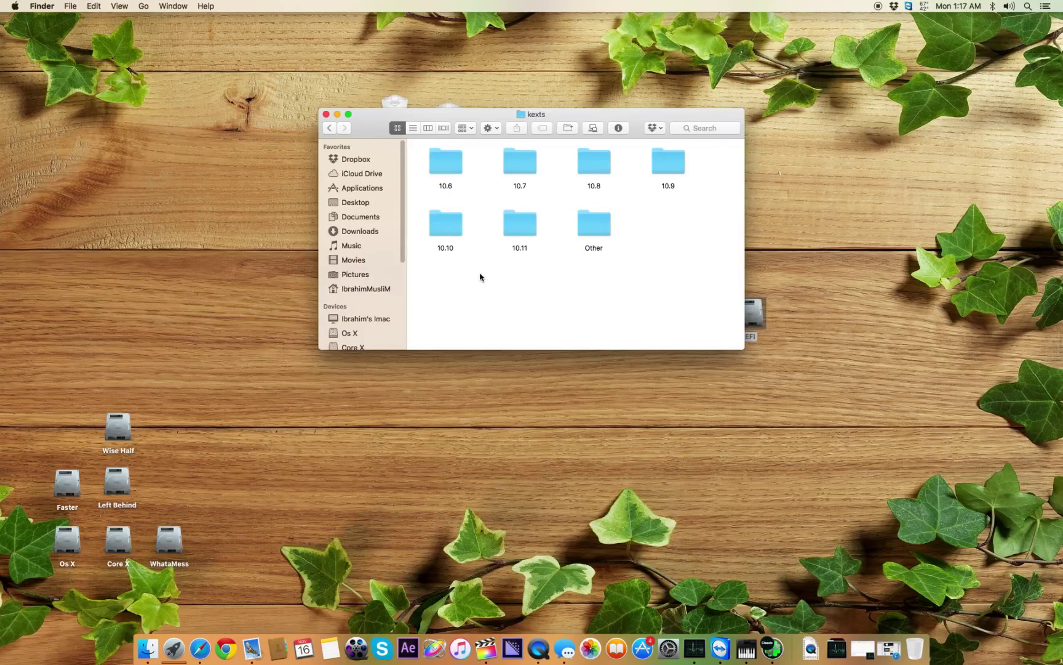
click(435, 221)
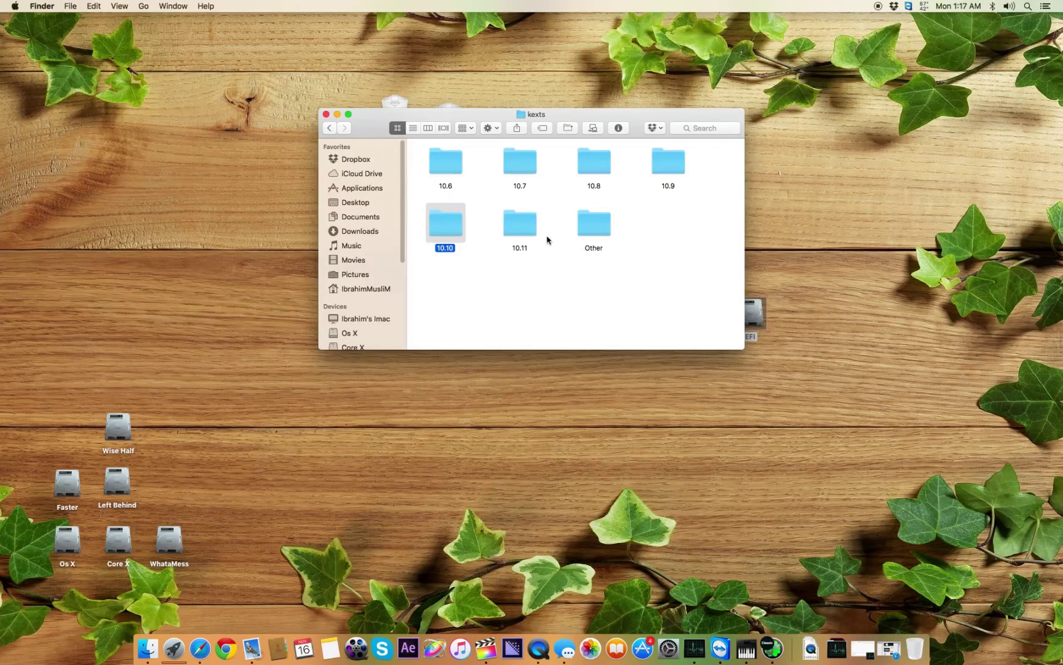
click(517, 238)
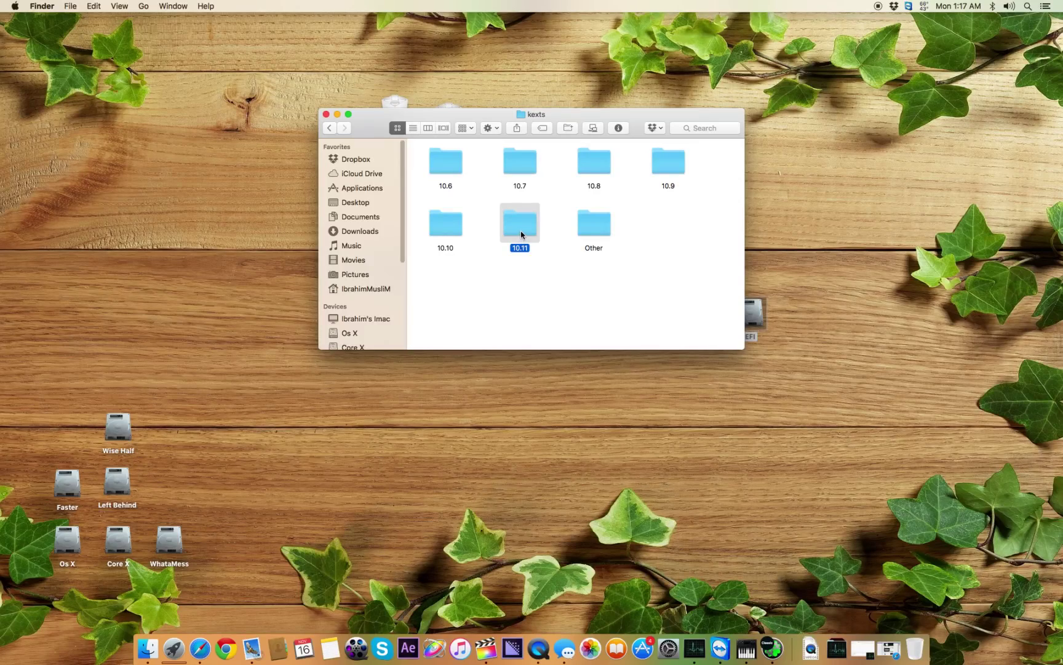
double_click(521, 235)
Try to copy HDAEnabler1.kext and AppleHDA.kext from the desktop into the 10.11 folder, decline replacing the existing file, and close the folder
drag(583, 123, 532, 289)
drag(369, 180, 473, 444)
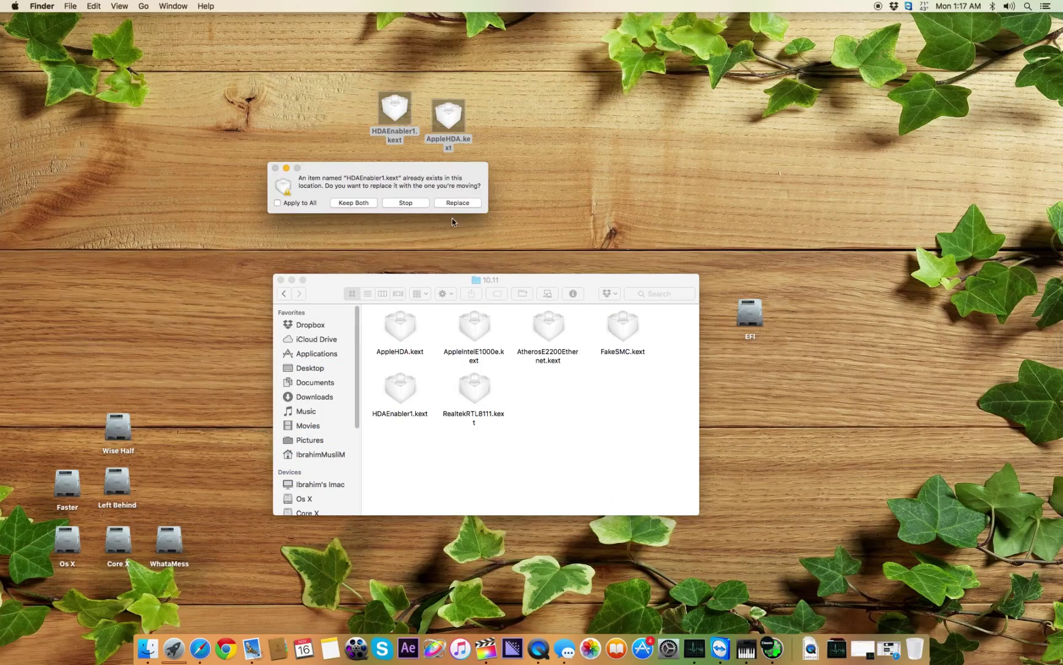
click(424, 205)
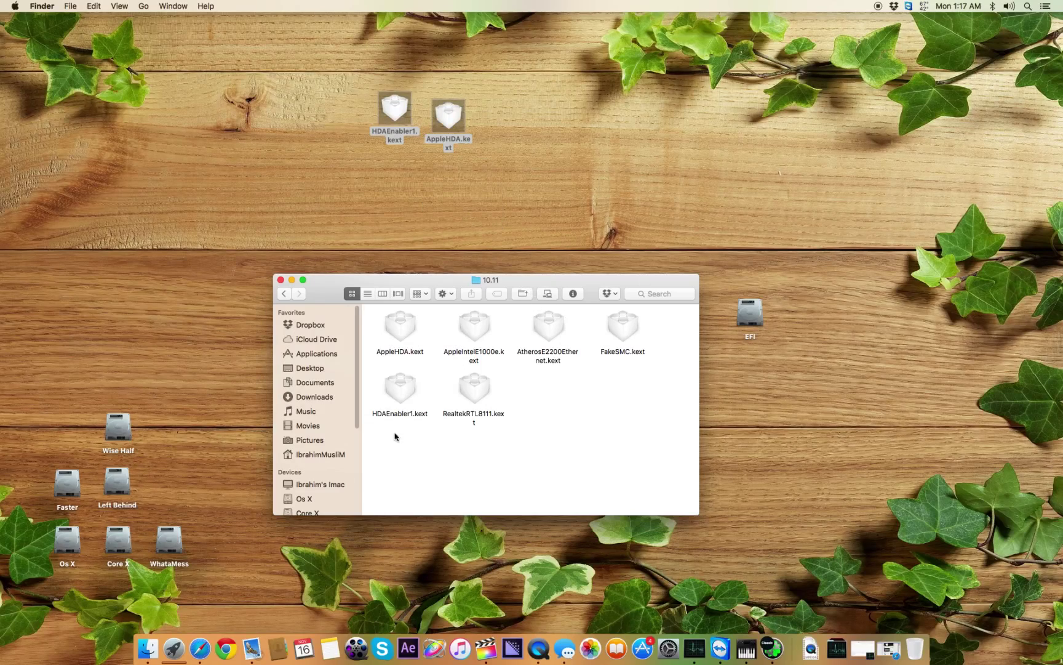
click(649, 480)
drag(319, 214, 476, 60)
click(248, 315)
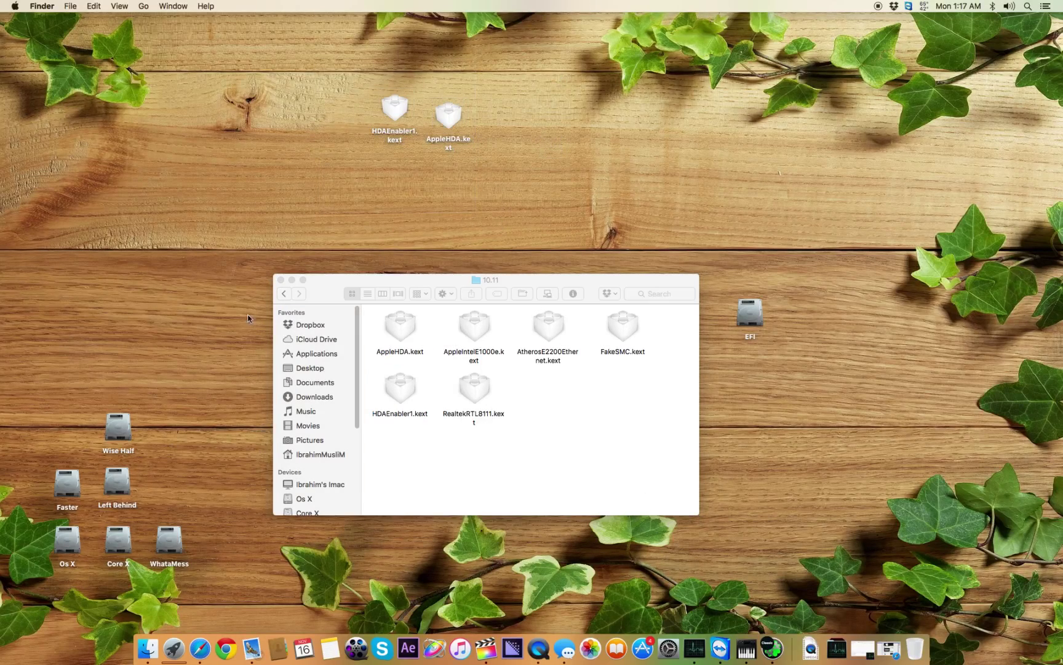
click(281, 280)
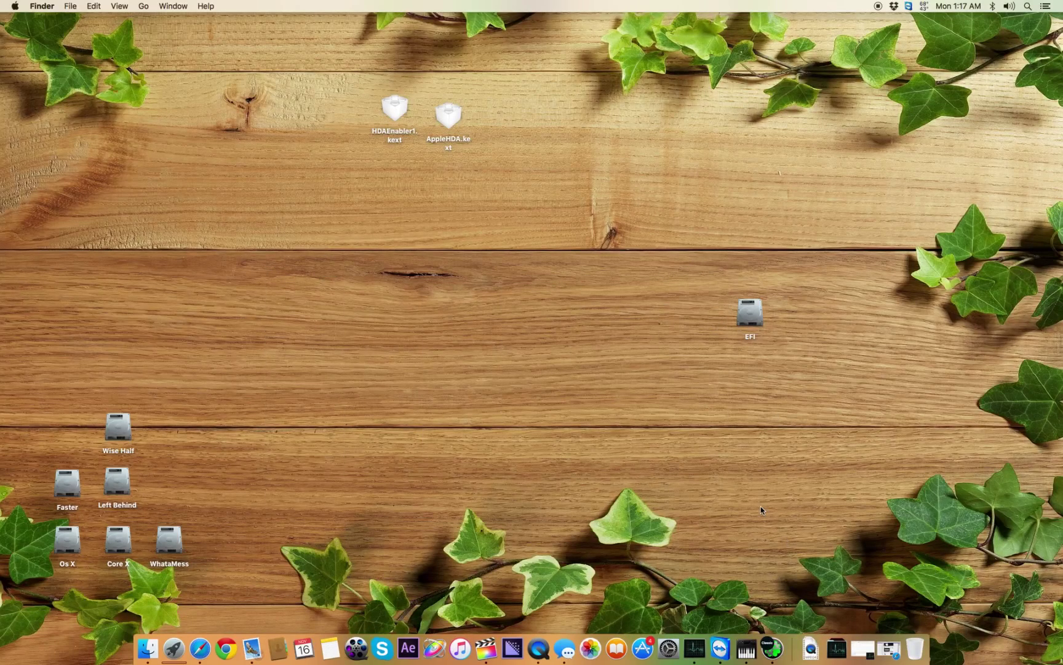
Launch Kext Utility, authorize it with the account password to repair permissions, and place its window near the desktop kexts
key(super+space)
text(d)
key(BackSpace)
text(ke)
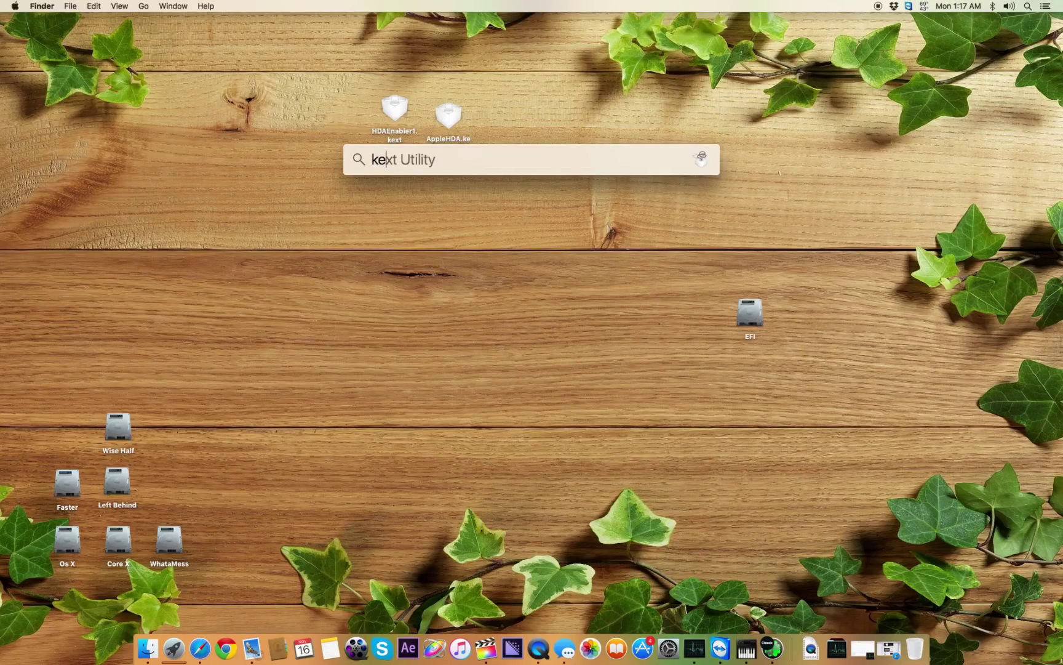
key(Return)
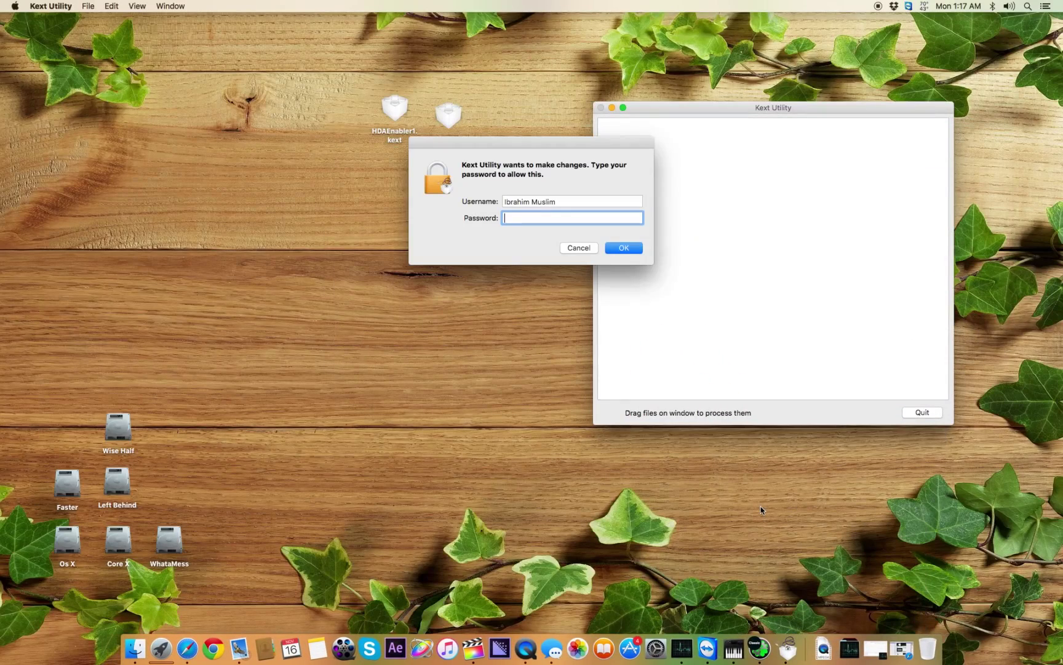
key(Return)
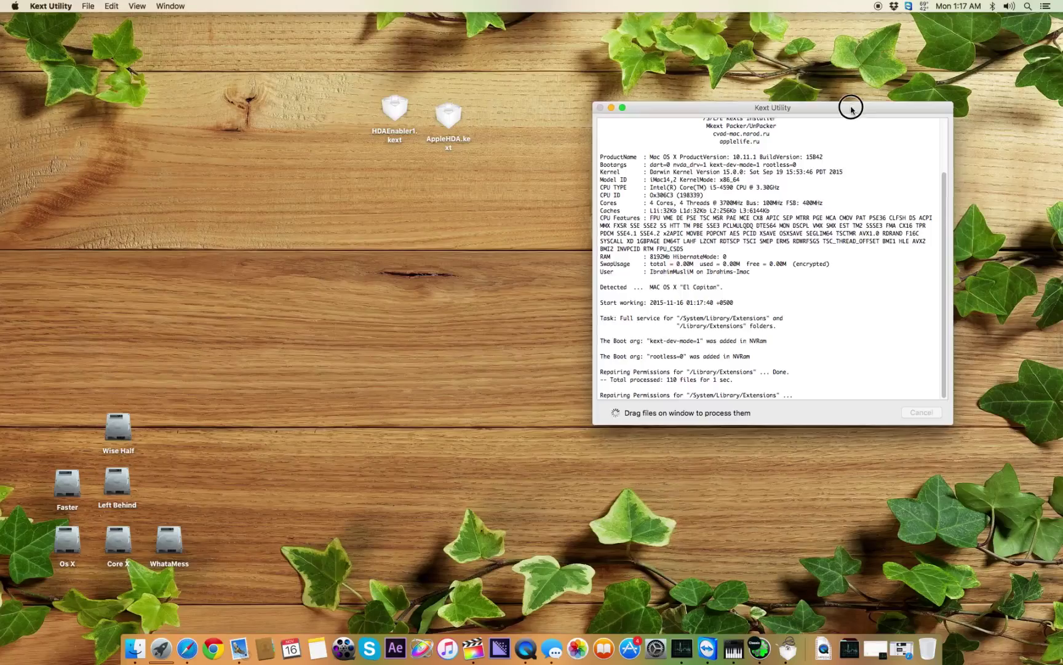
drag(852, 106, 565, 190)
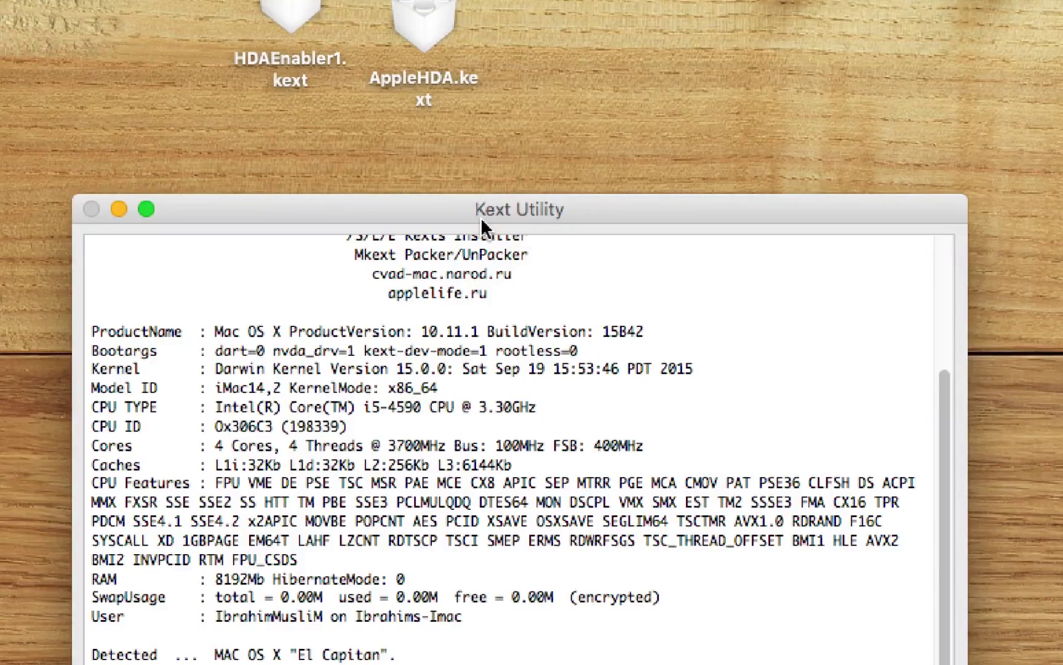
drag(471, 194, 518, 189)
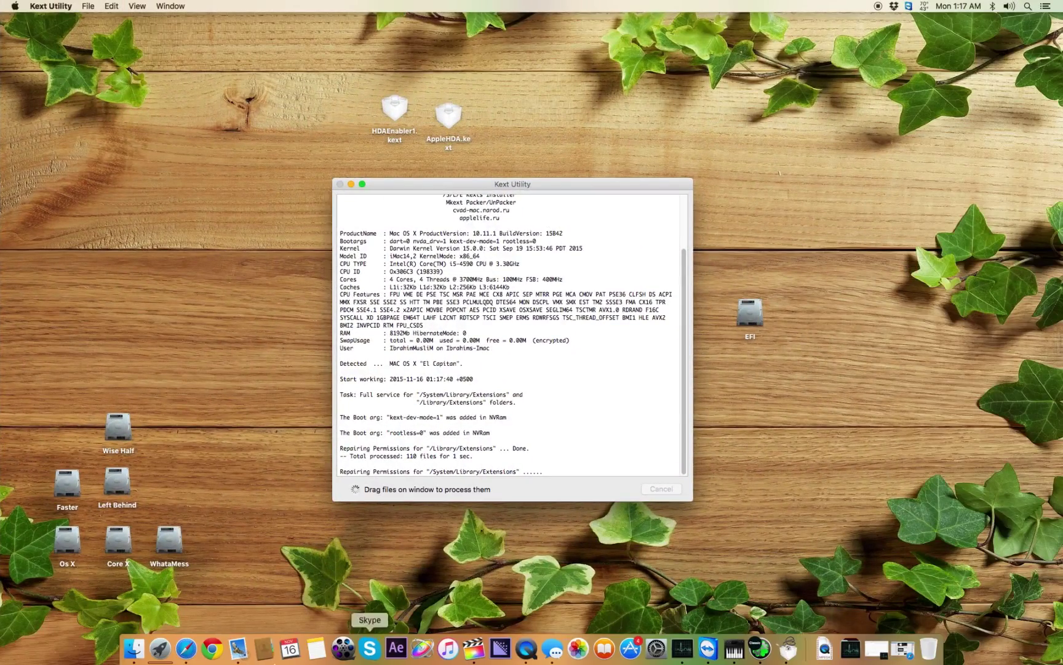
Look through the Utilities group on Launchpad's second page and return to Kext Utility
click(151, 649)
click(434, 629)
scroll(518, 437, right, 3)
click(269, 329)
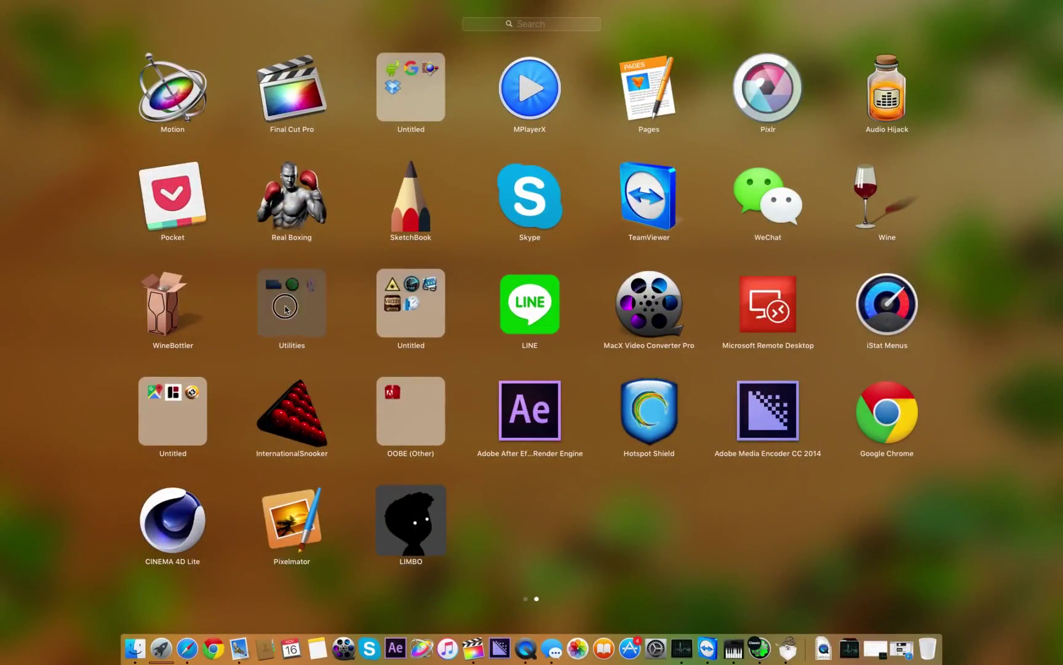
click(409, 332)
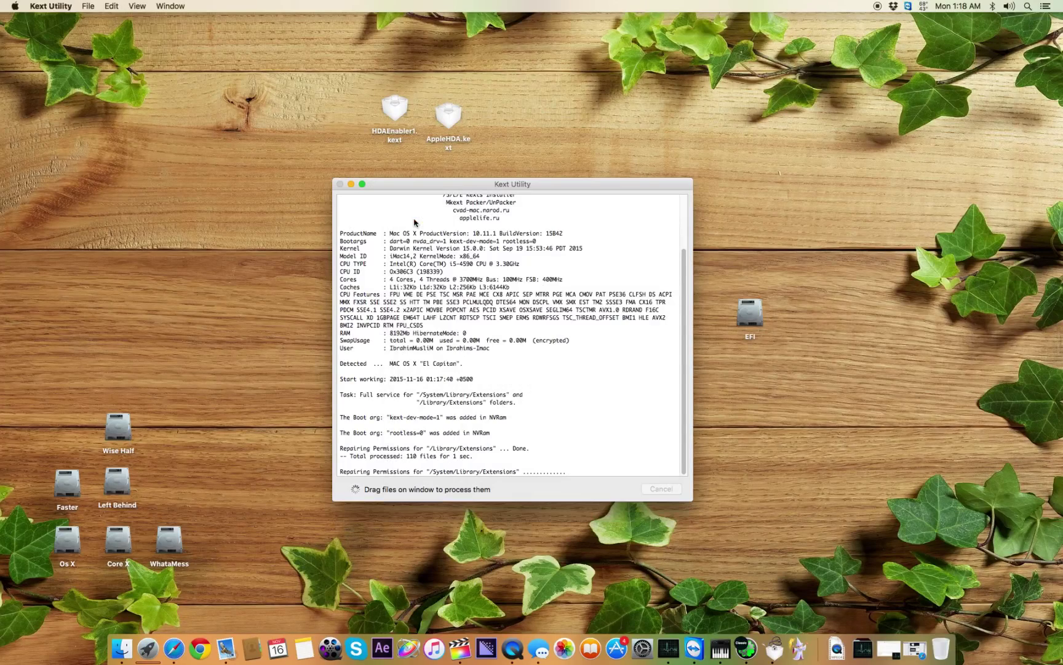
click(413, 219)
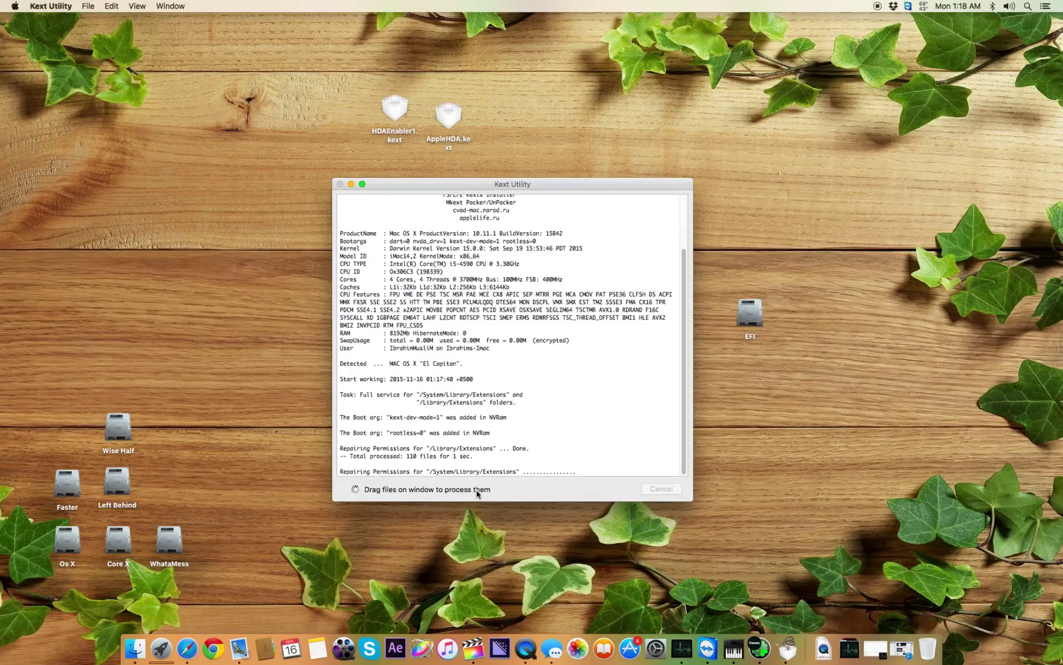
Install HDAEnabler1.kext and AppleHDA.kext from the desktop with Kext Utility, authorizing with the account password, and quit it
drag(541, 83, 446, 329)
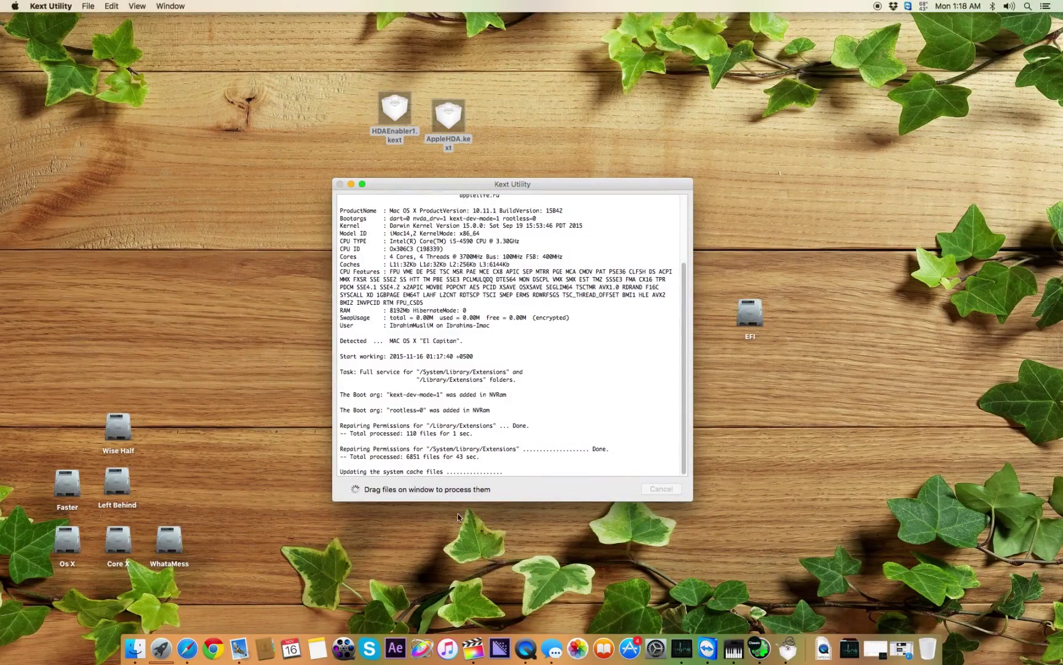
drag(751, 324, 591, 114)
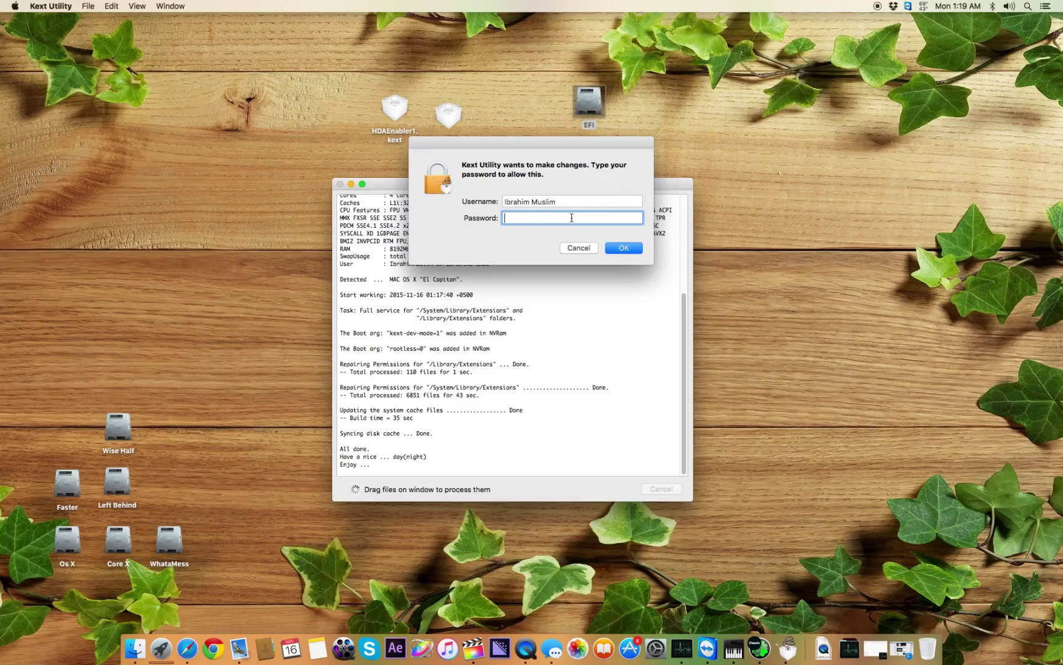
text(••••)
key(Return)
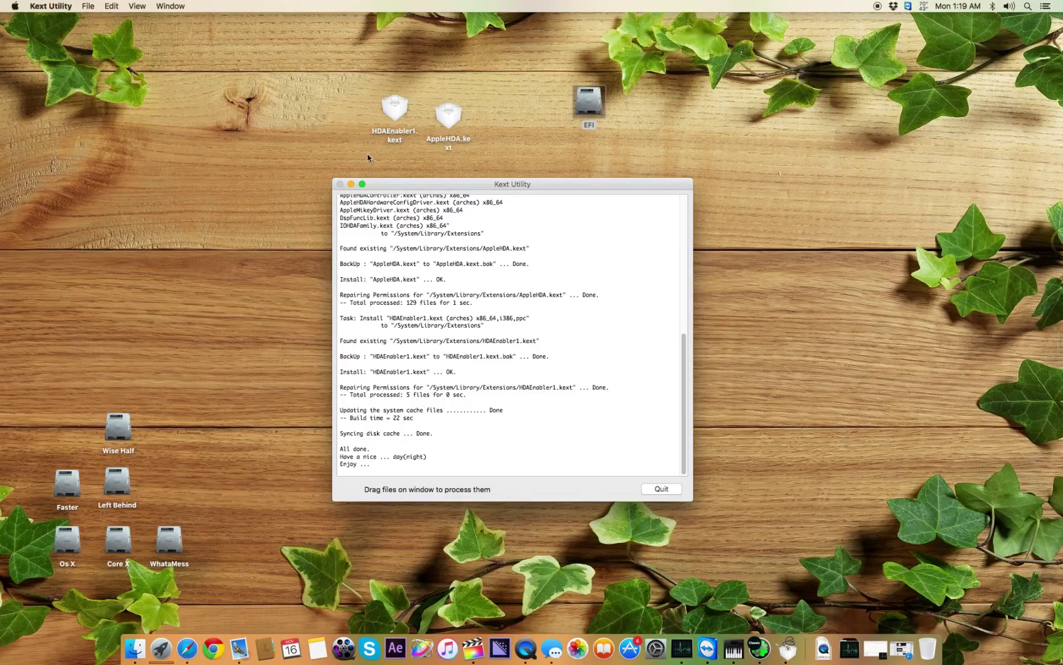
click(646, 488)
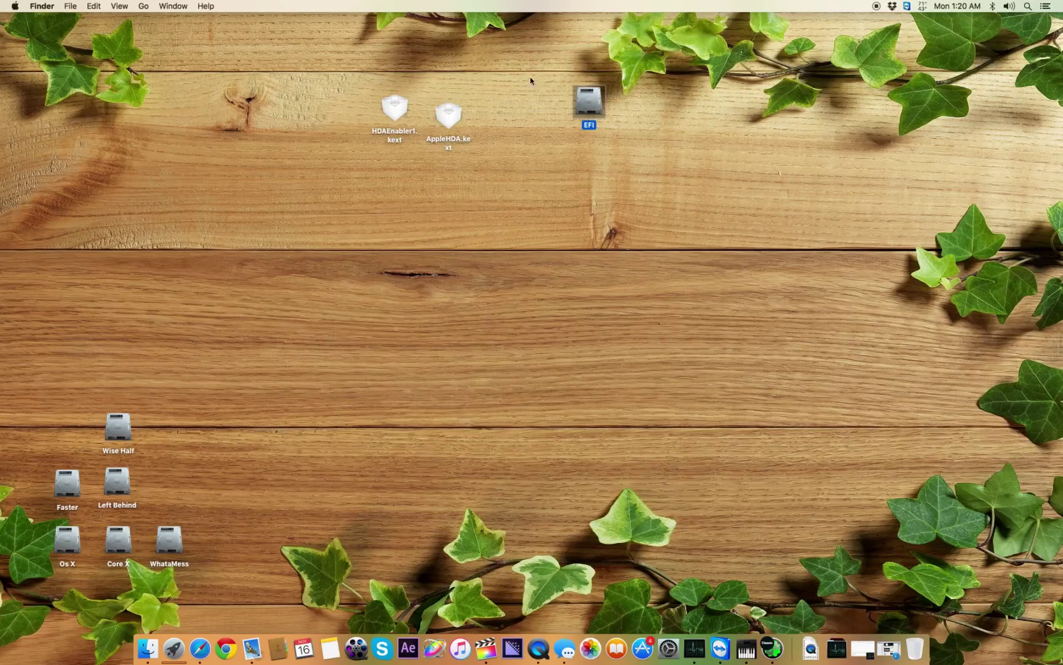
drag(591, 104, 951, 597)
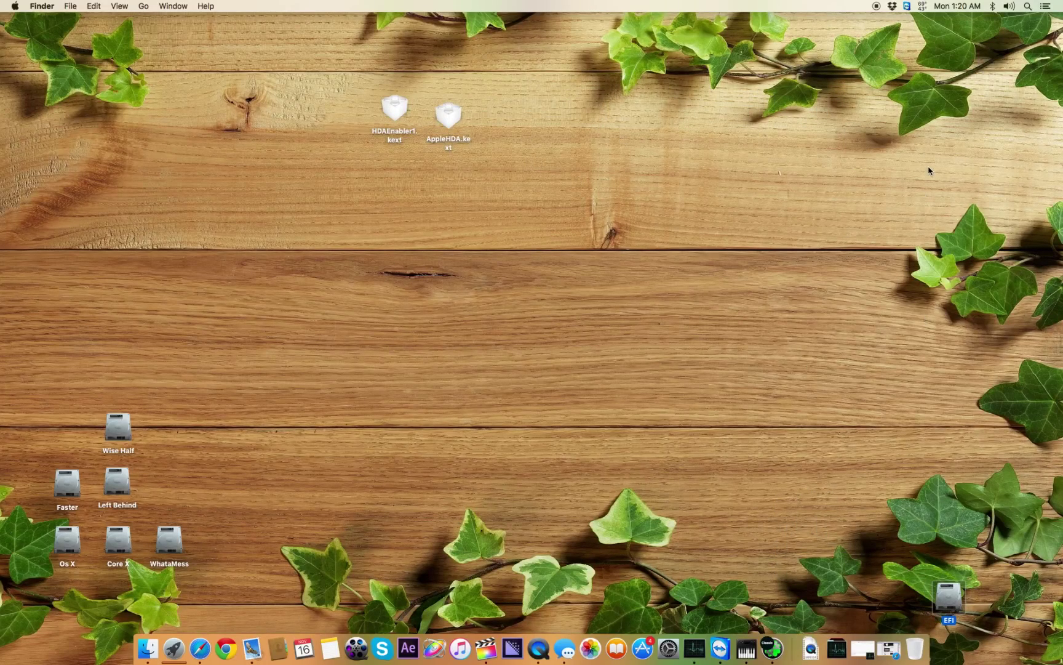